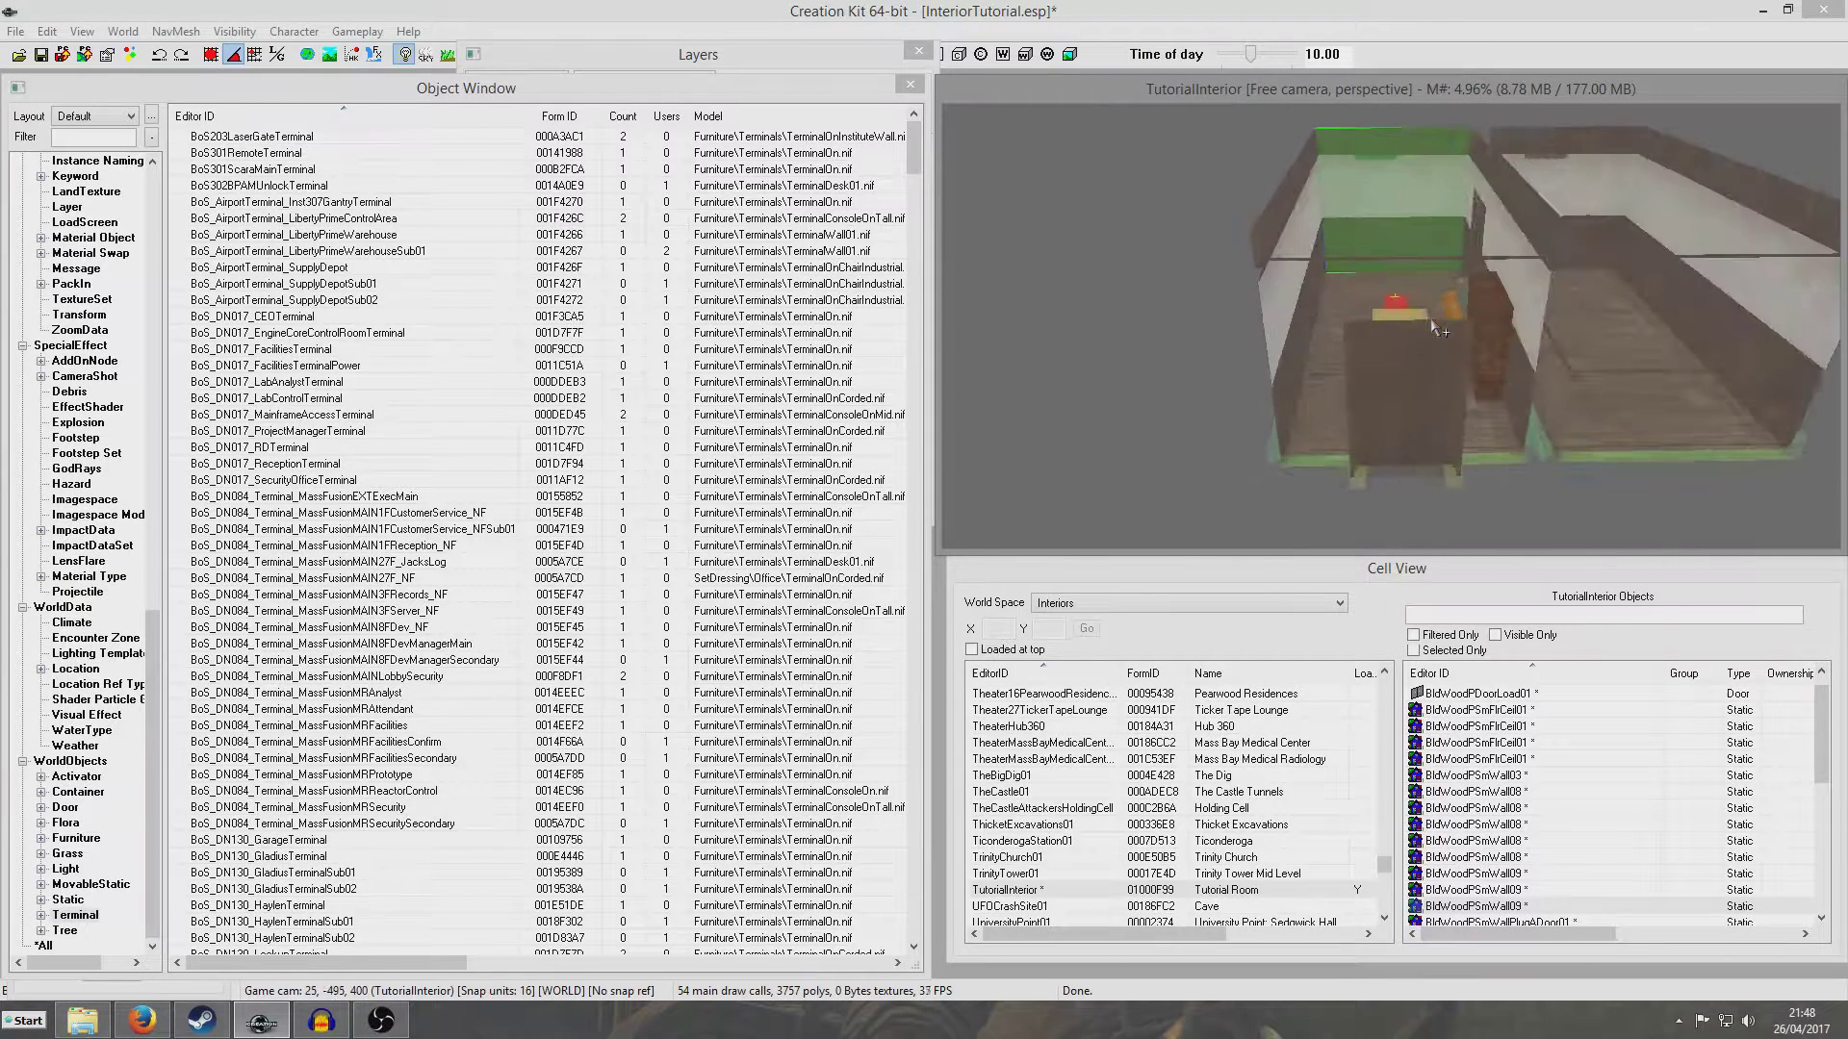
- Examine the two-room interior layout from several angles, including the furnished room, doorway and dividing wall
middle_drag(1416, 222, 1405, 394)
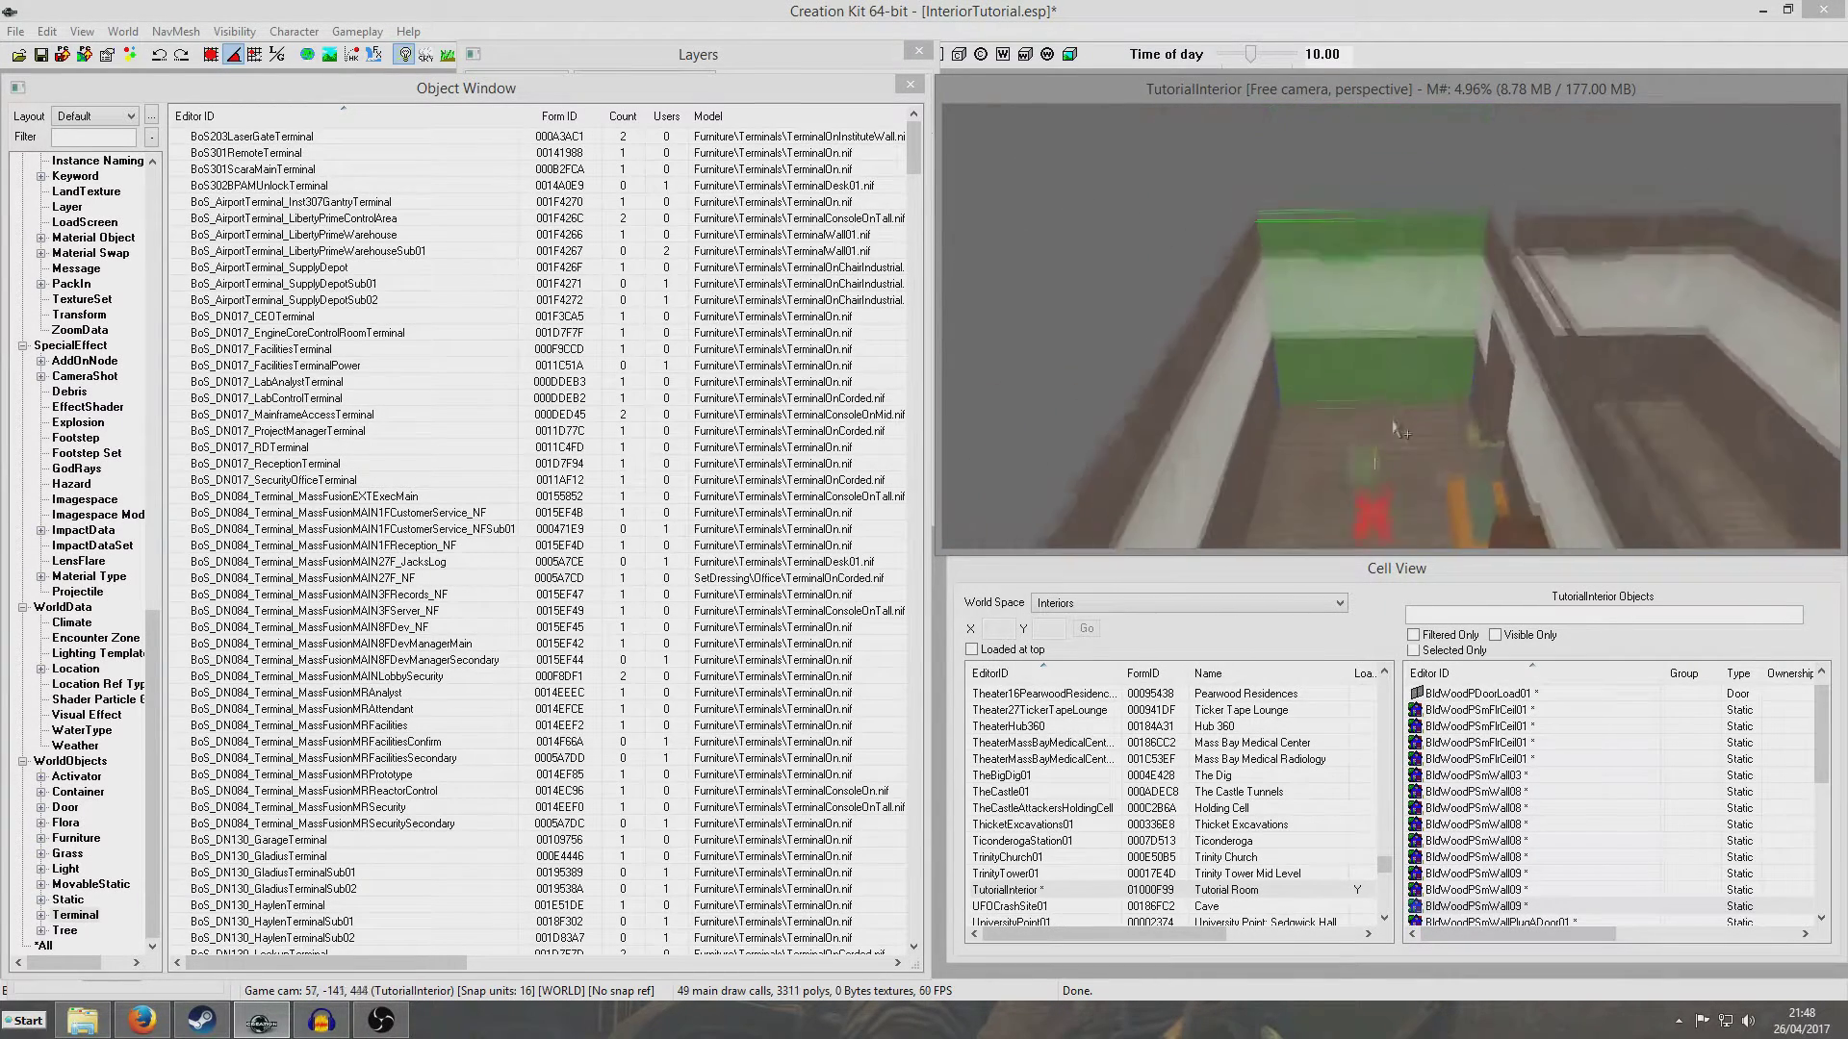
scroll(1404, 394, up, 4)
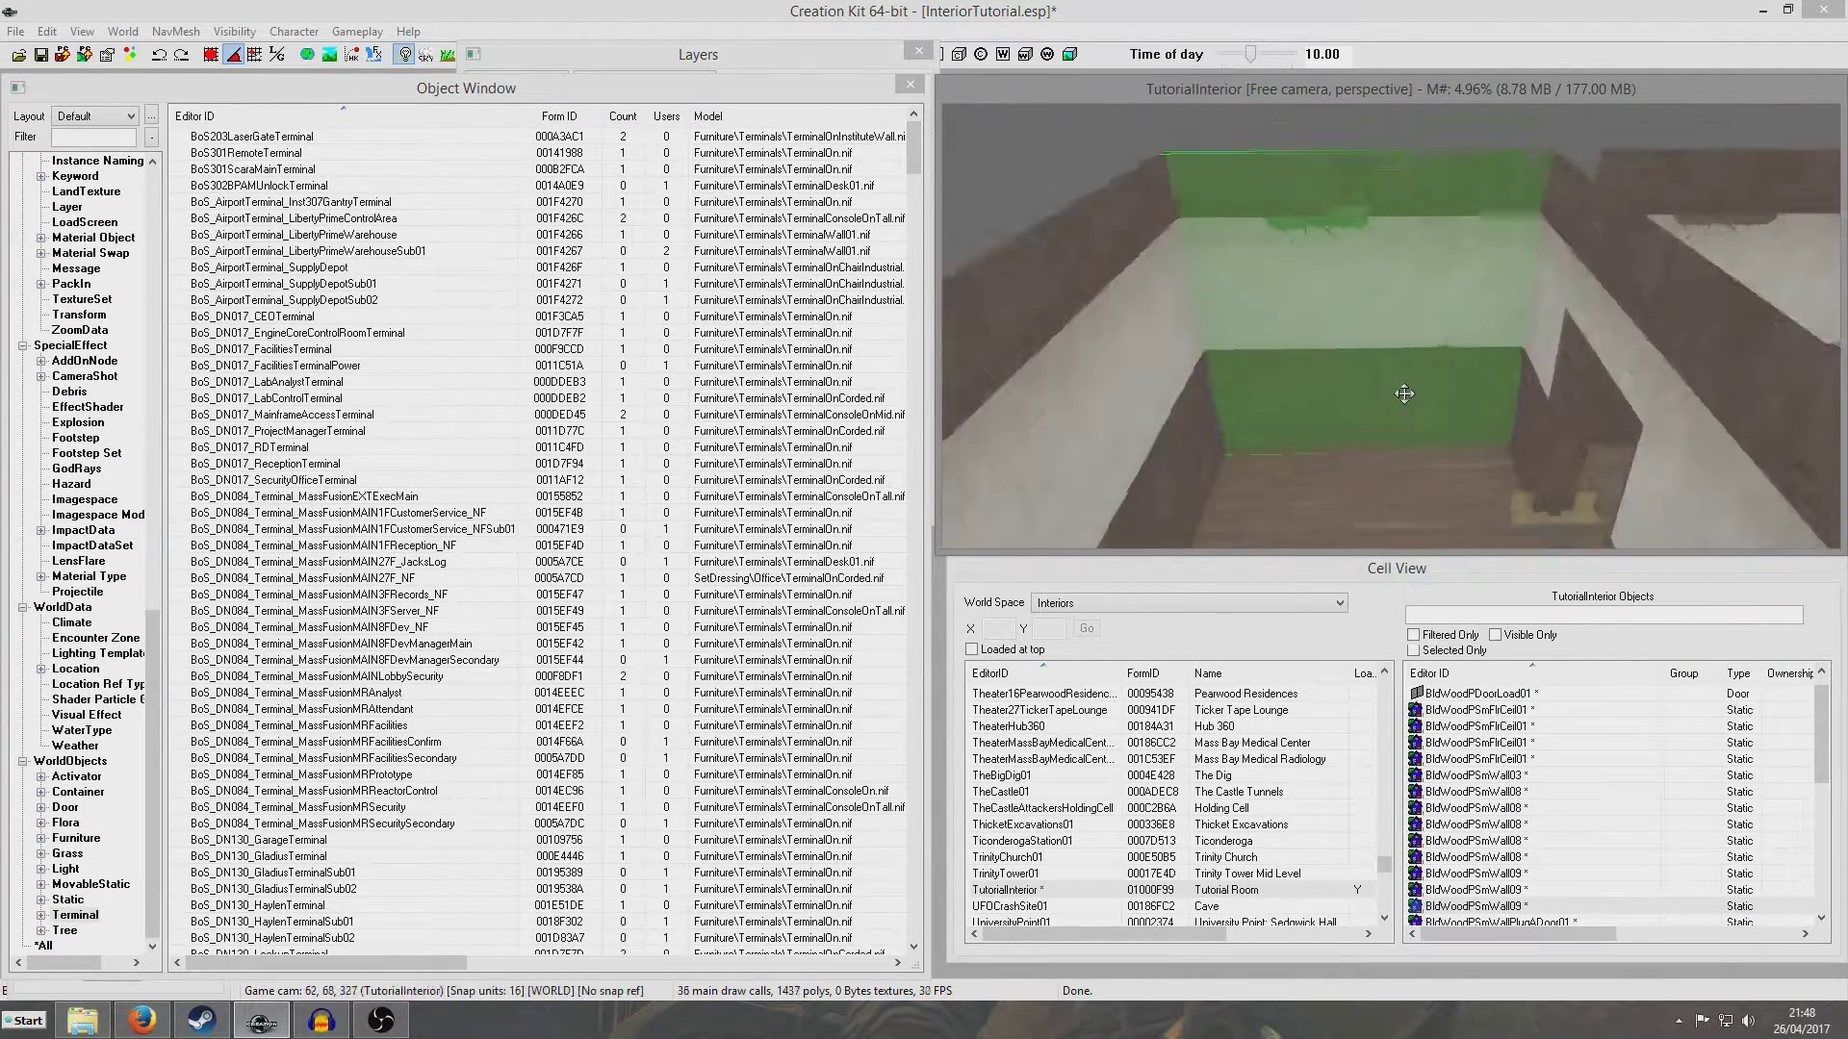
scroll(1404, 394, up, 2)
scroll(1404, 393, down, 10)
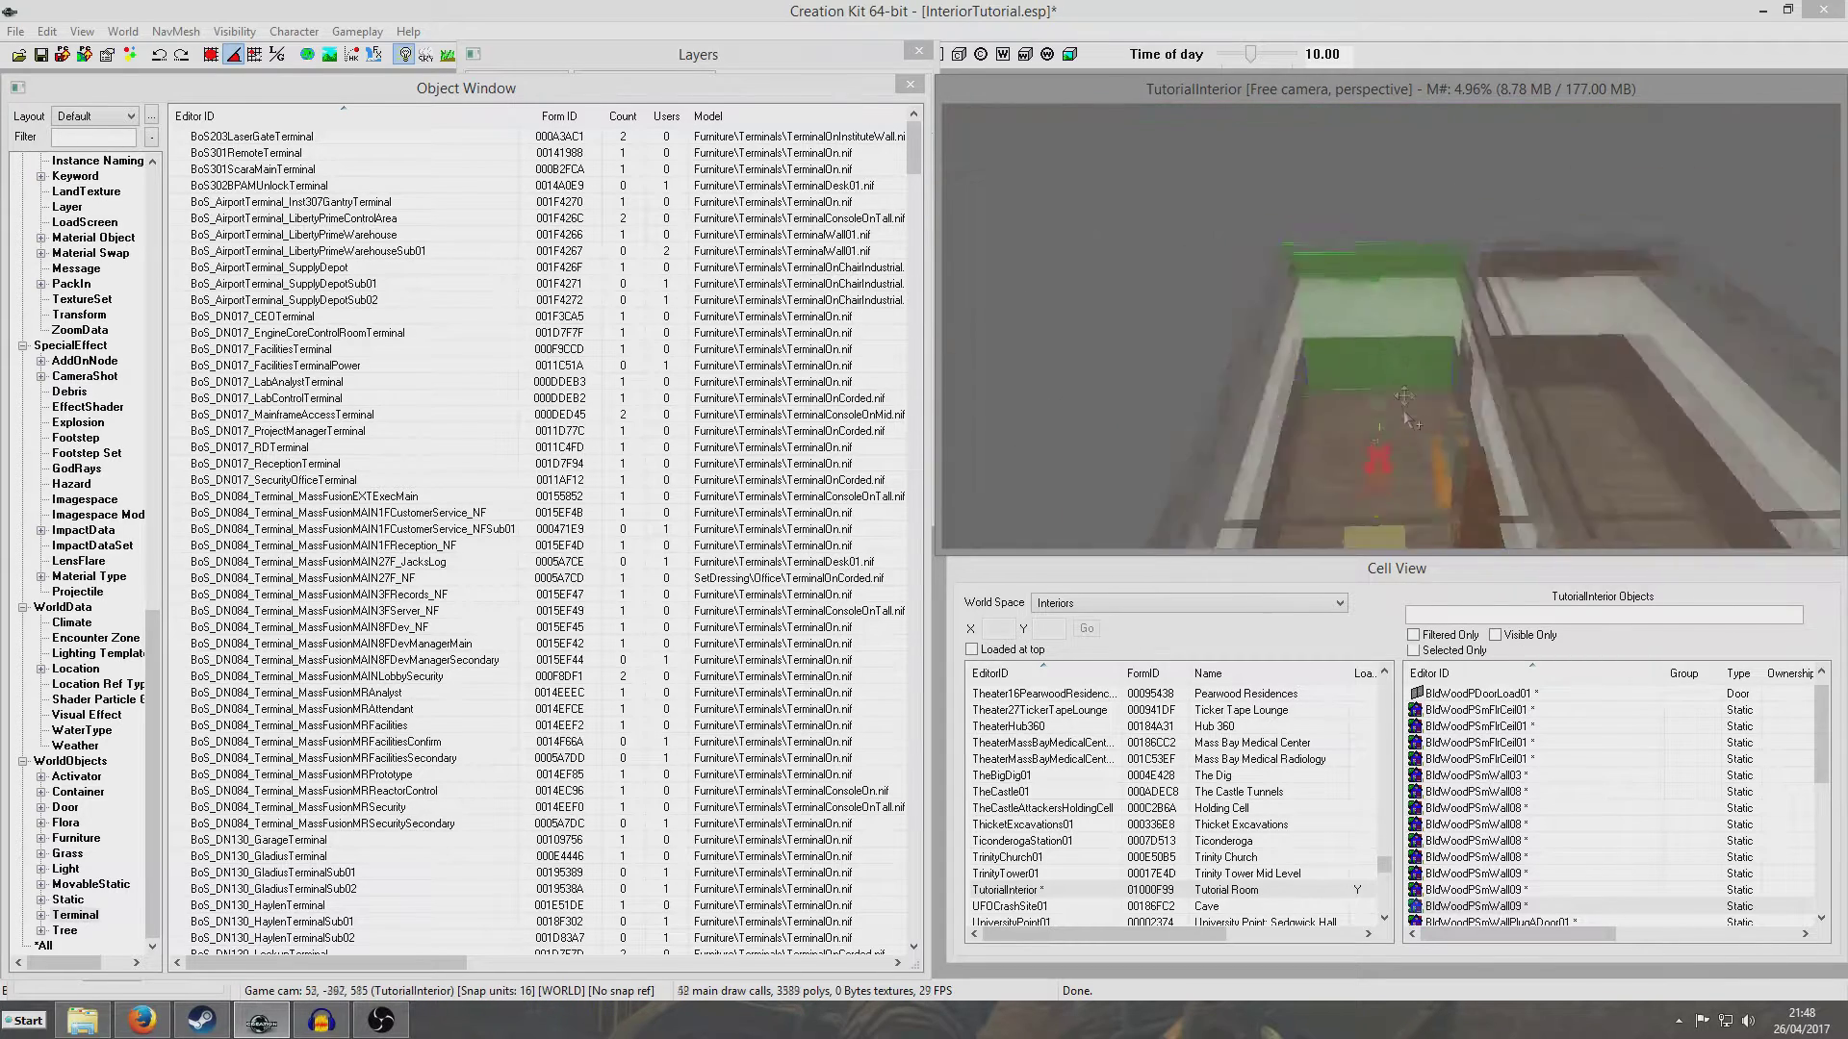
shift+middle_drag(1409, 418, 1338, 340)
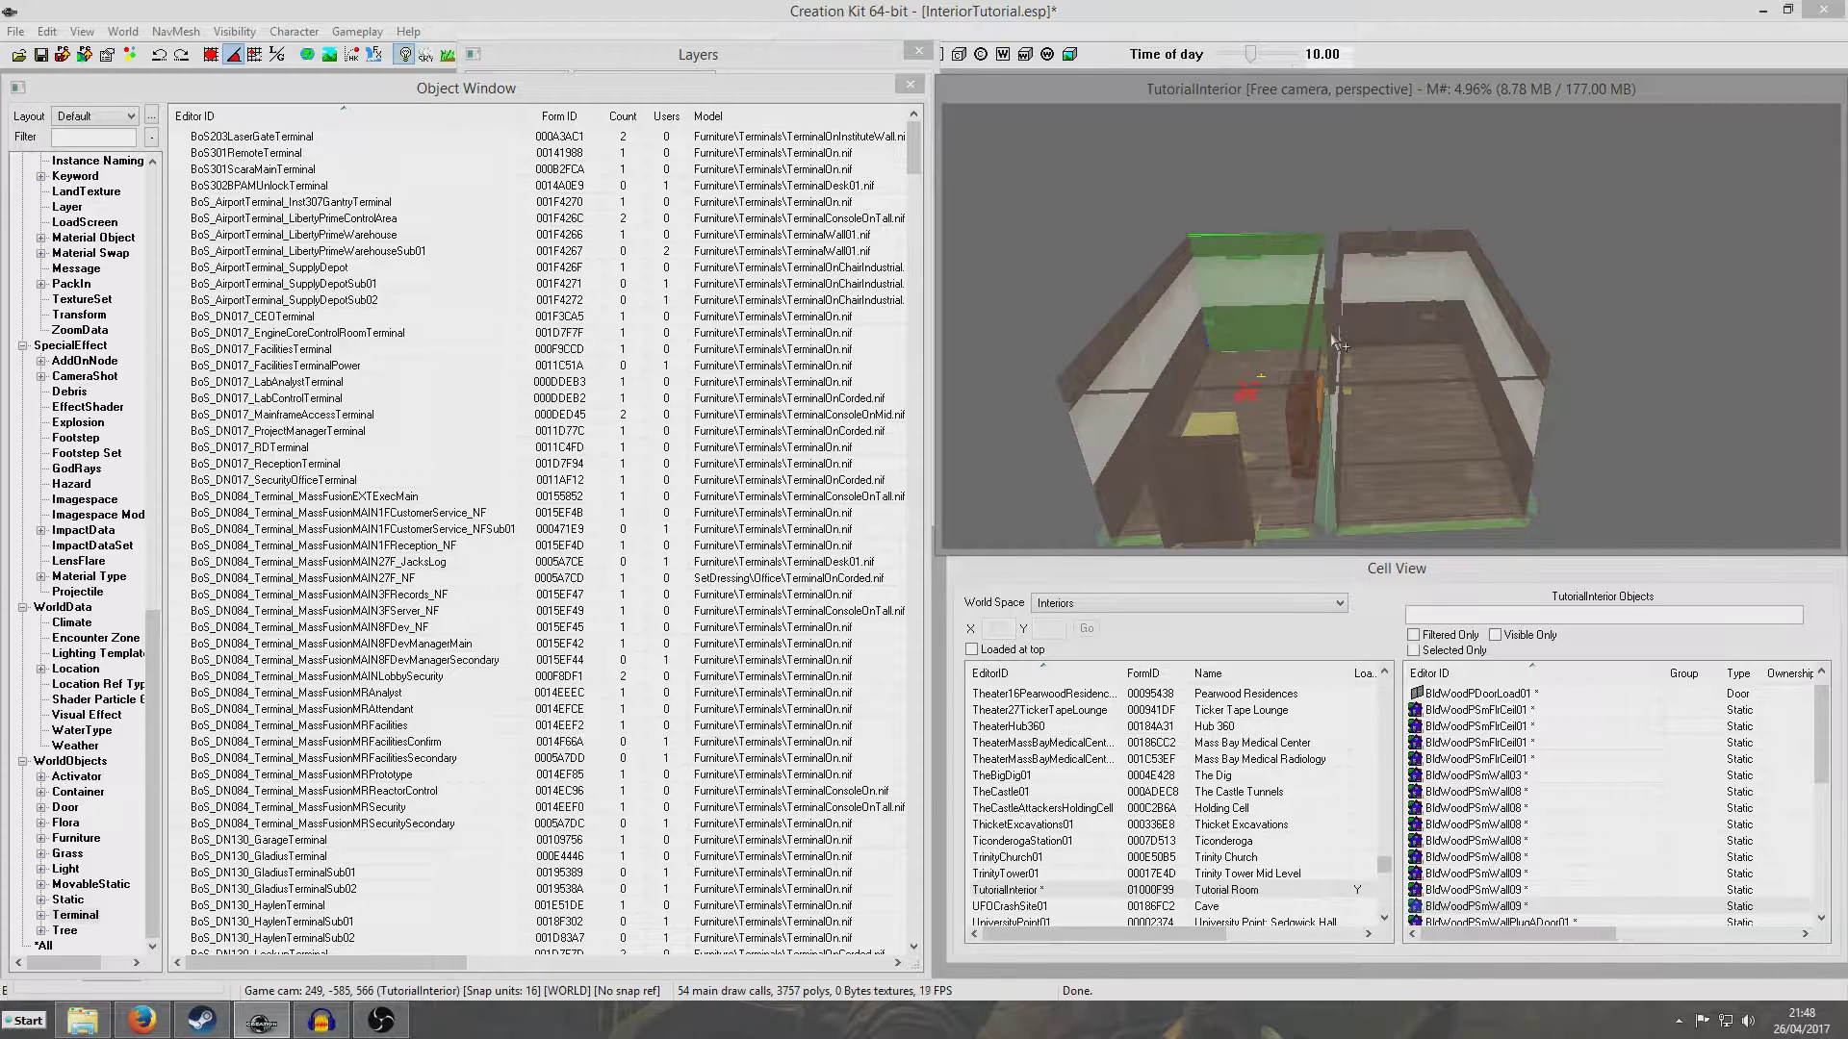
scroll(1335, 342, up, 4)
scroll(1334, 343, down, 3)
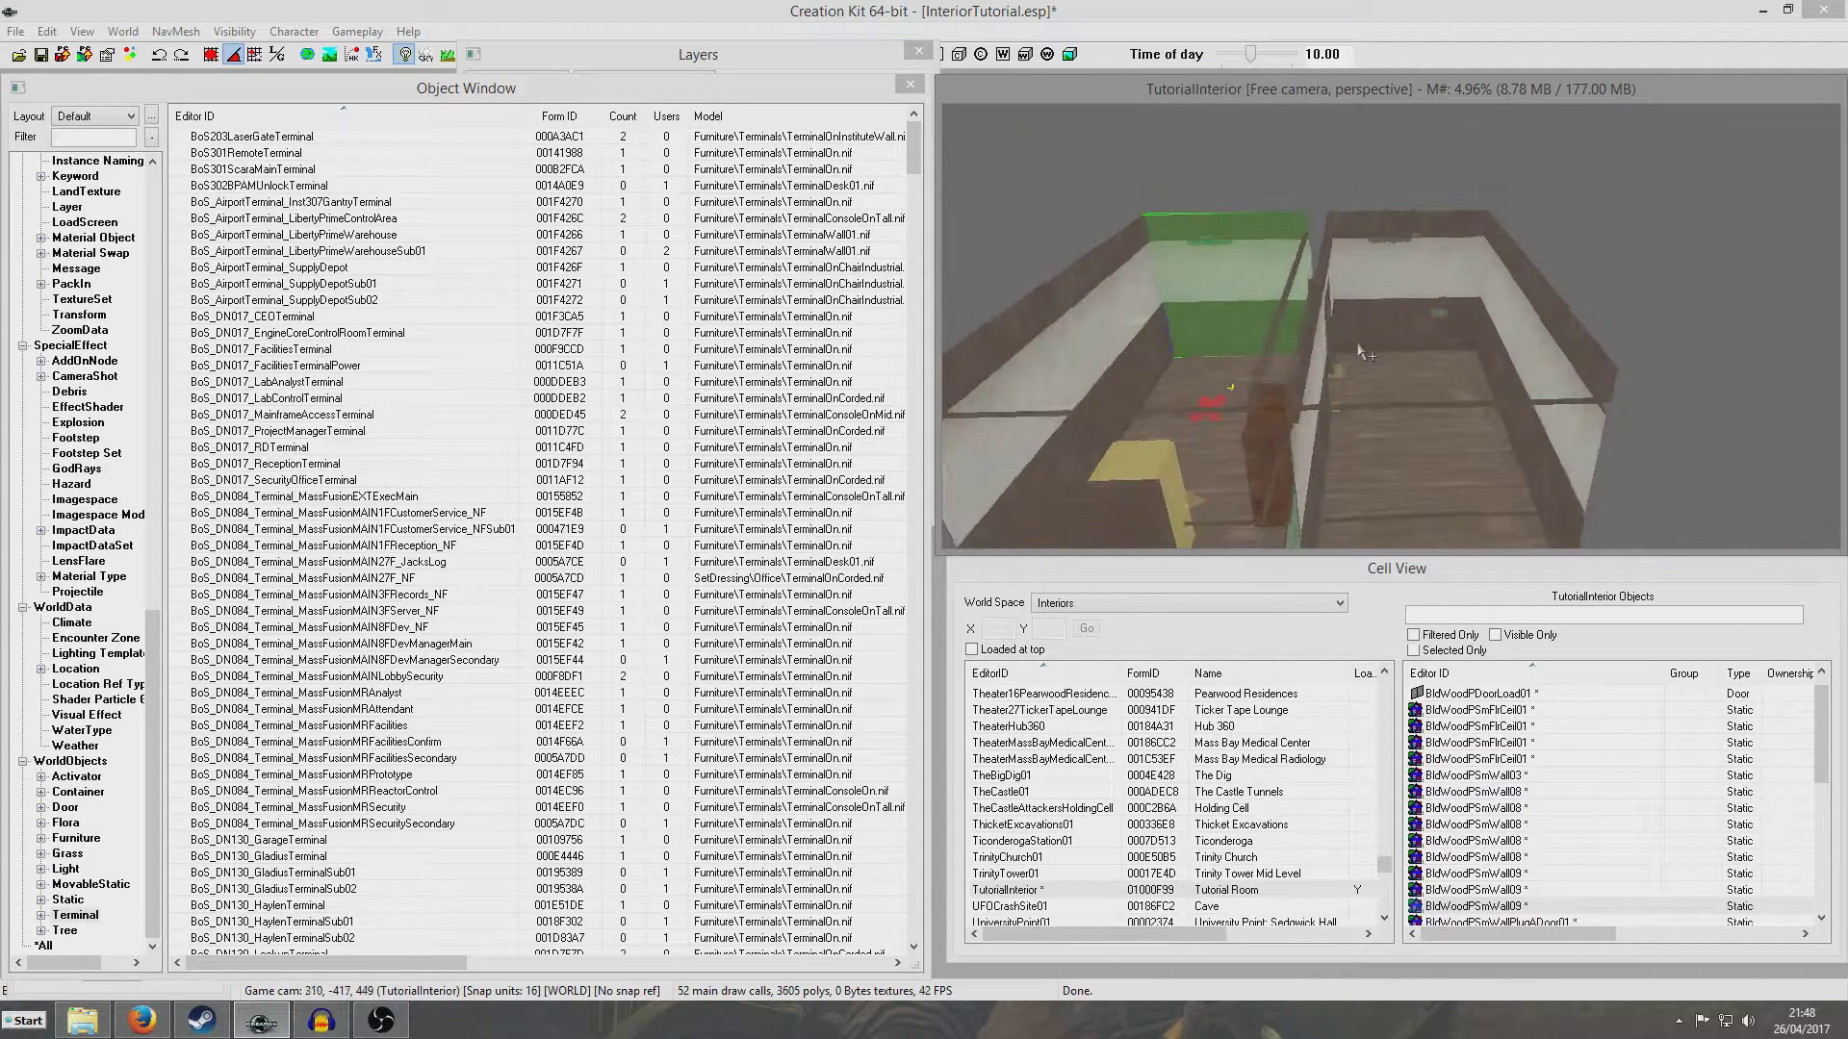
shift+middle_drag(1357, 346, 1506, 377)
scroll(1428, 389, up, 4)
scroll(1546, 400, down, 4)
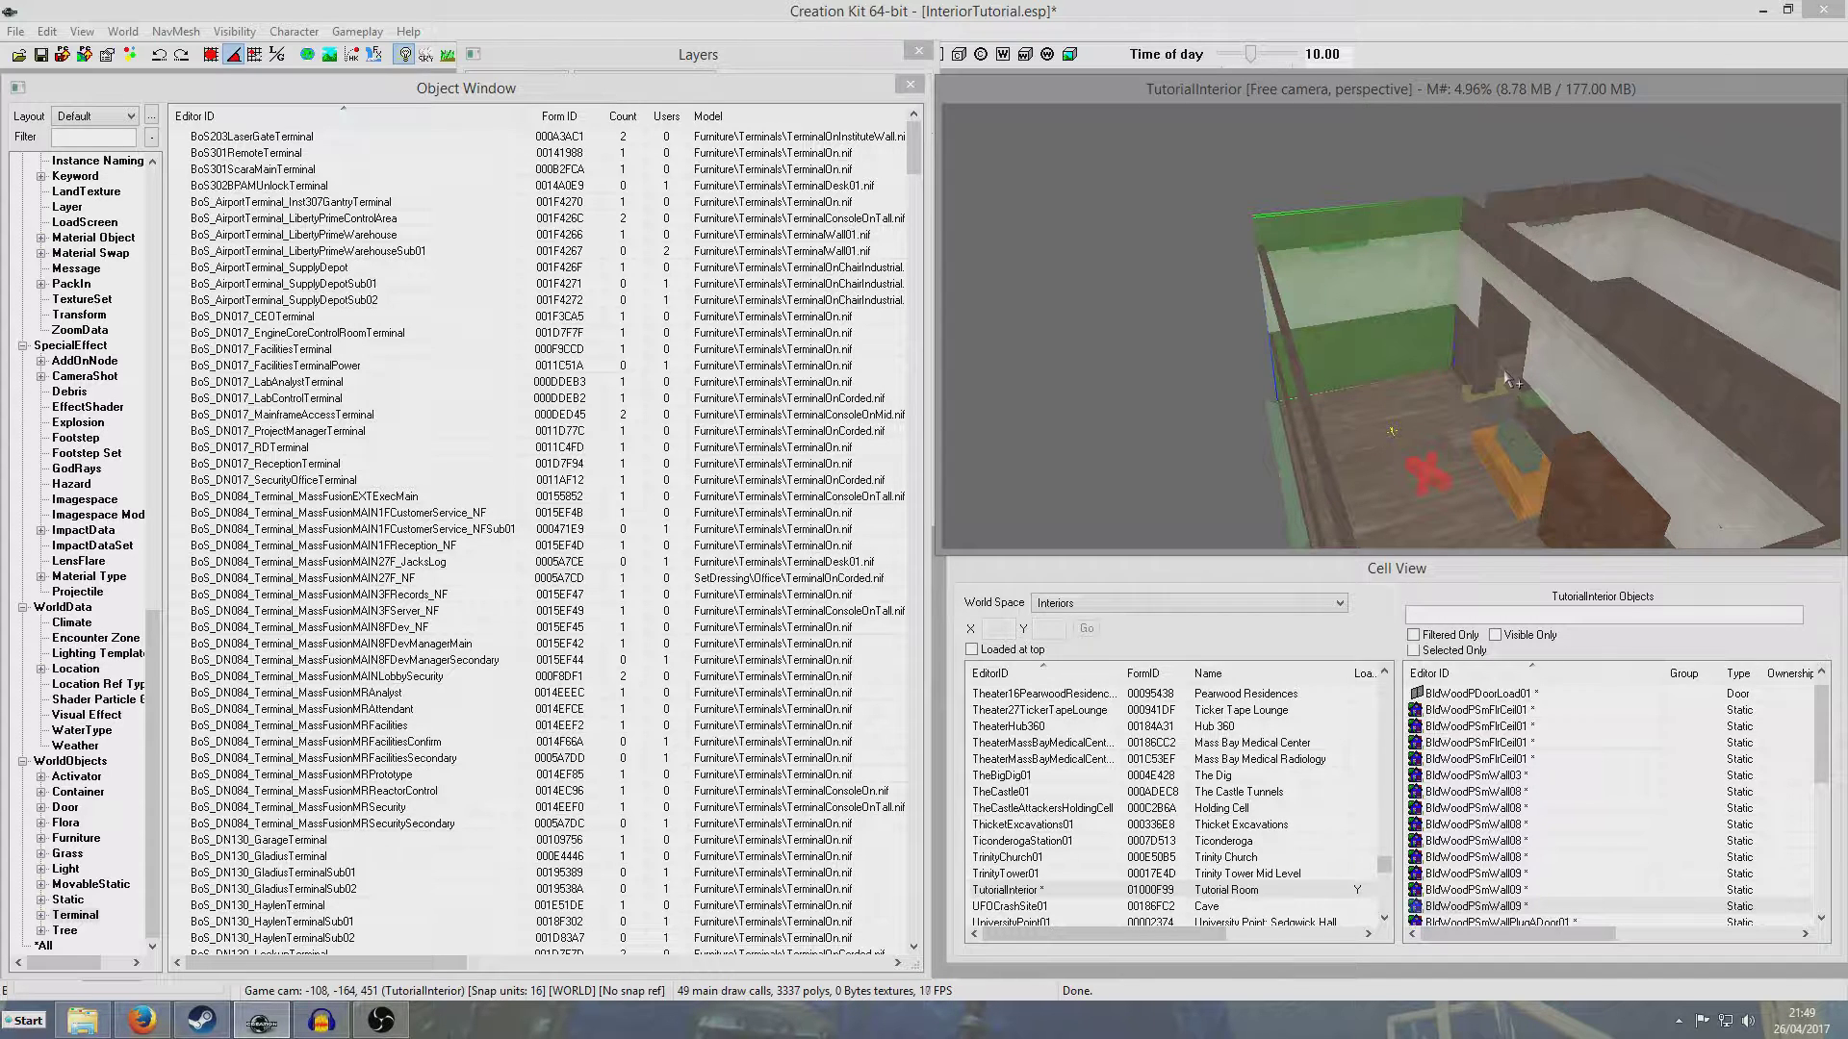
- List the activator objects and filter them by "power"
click(1486, 351)
scroll(1495, 387, up, 5)
shift+middle_drag(1495, 389, 1465, 360)
scroll(1465, 359, down, 5)
scroll(1464, 360, up, 5)
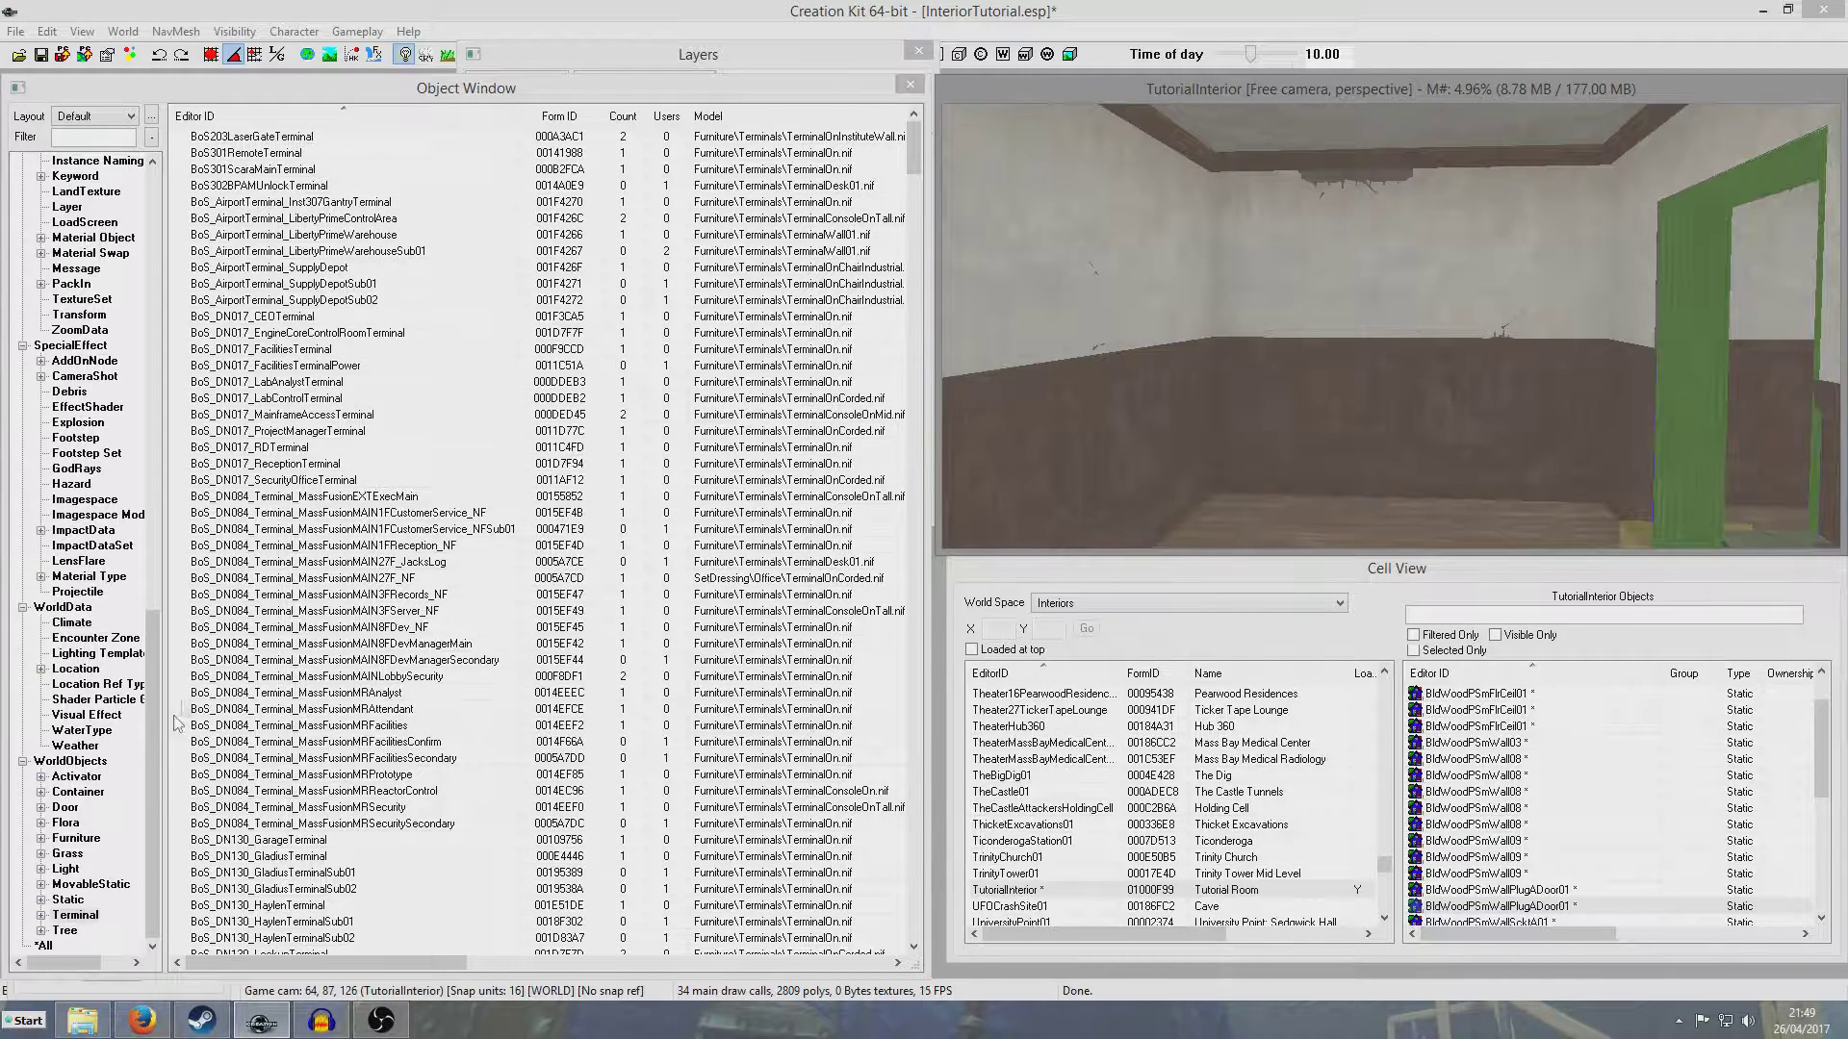
click(80, 782)
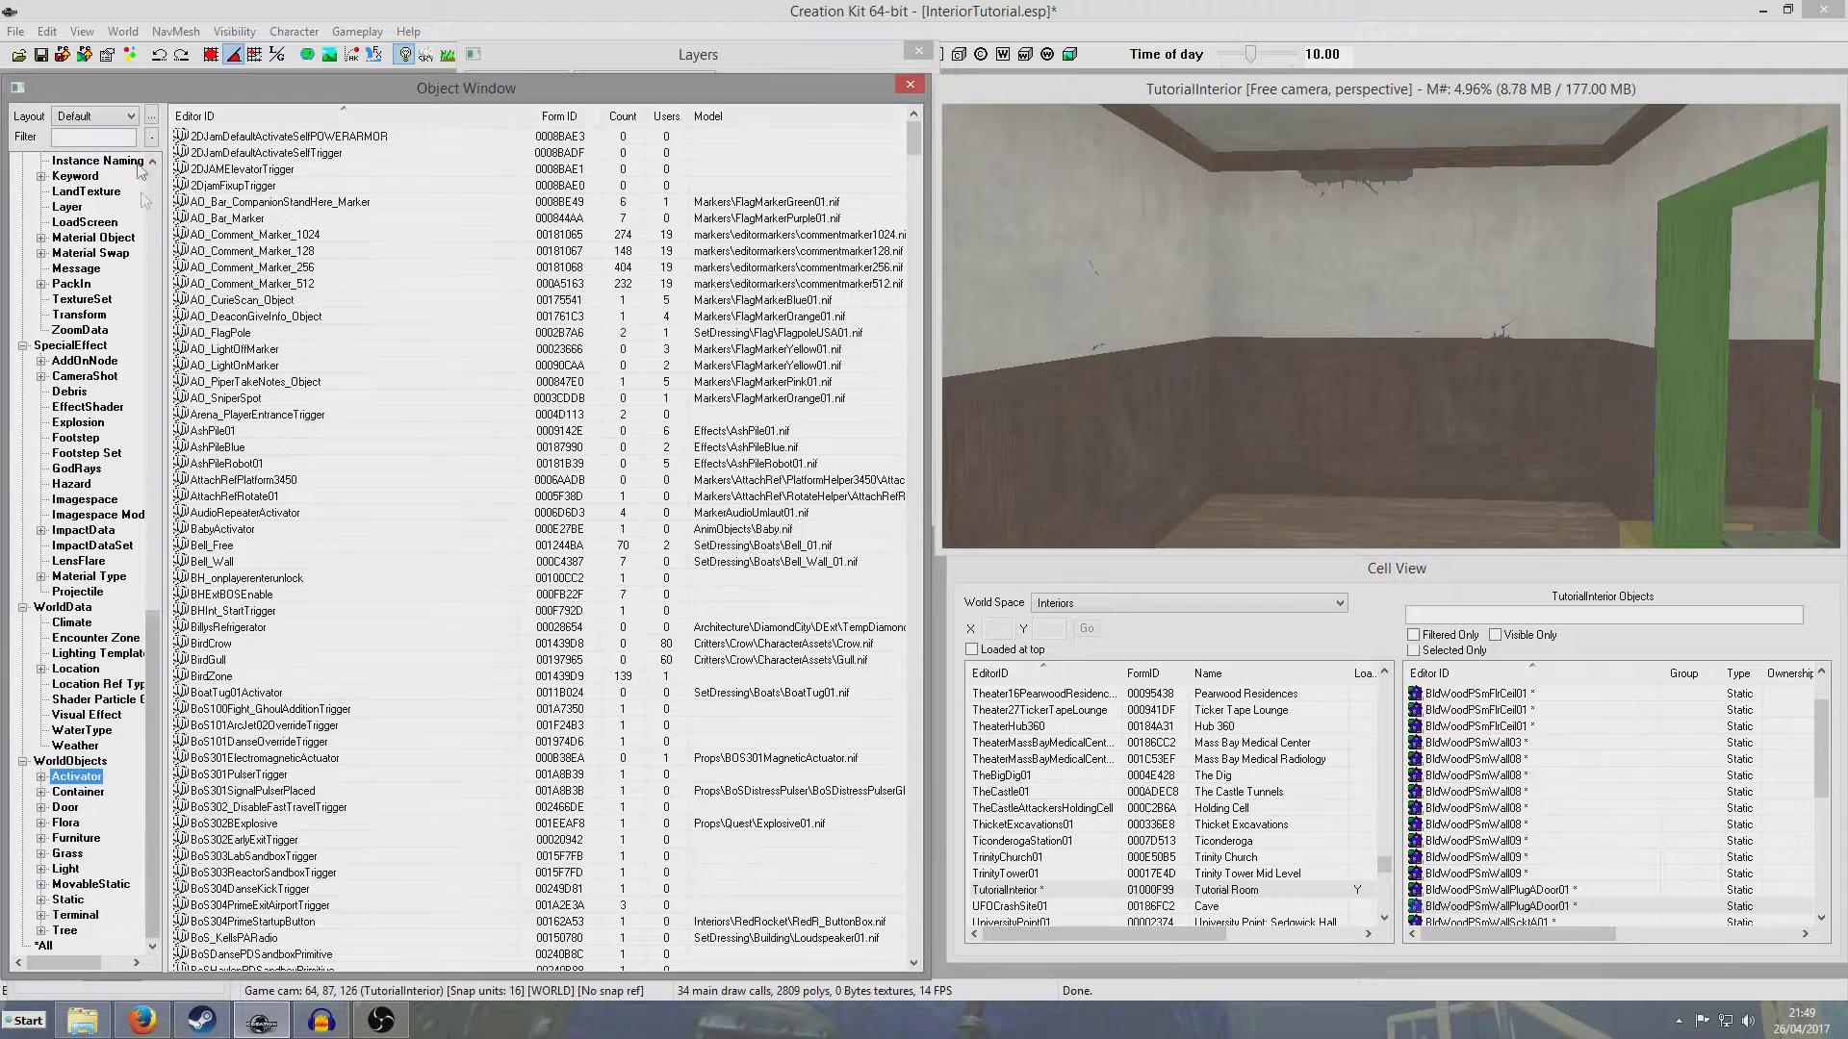
click(108, 140)
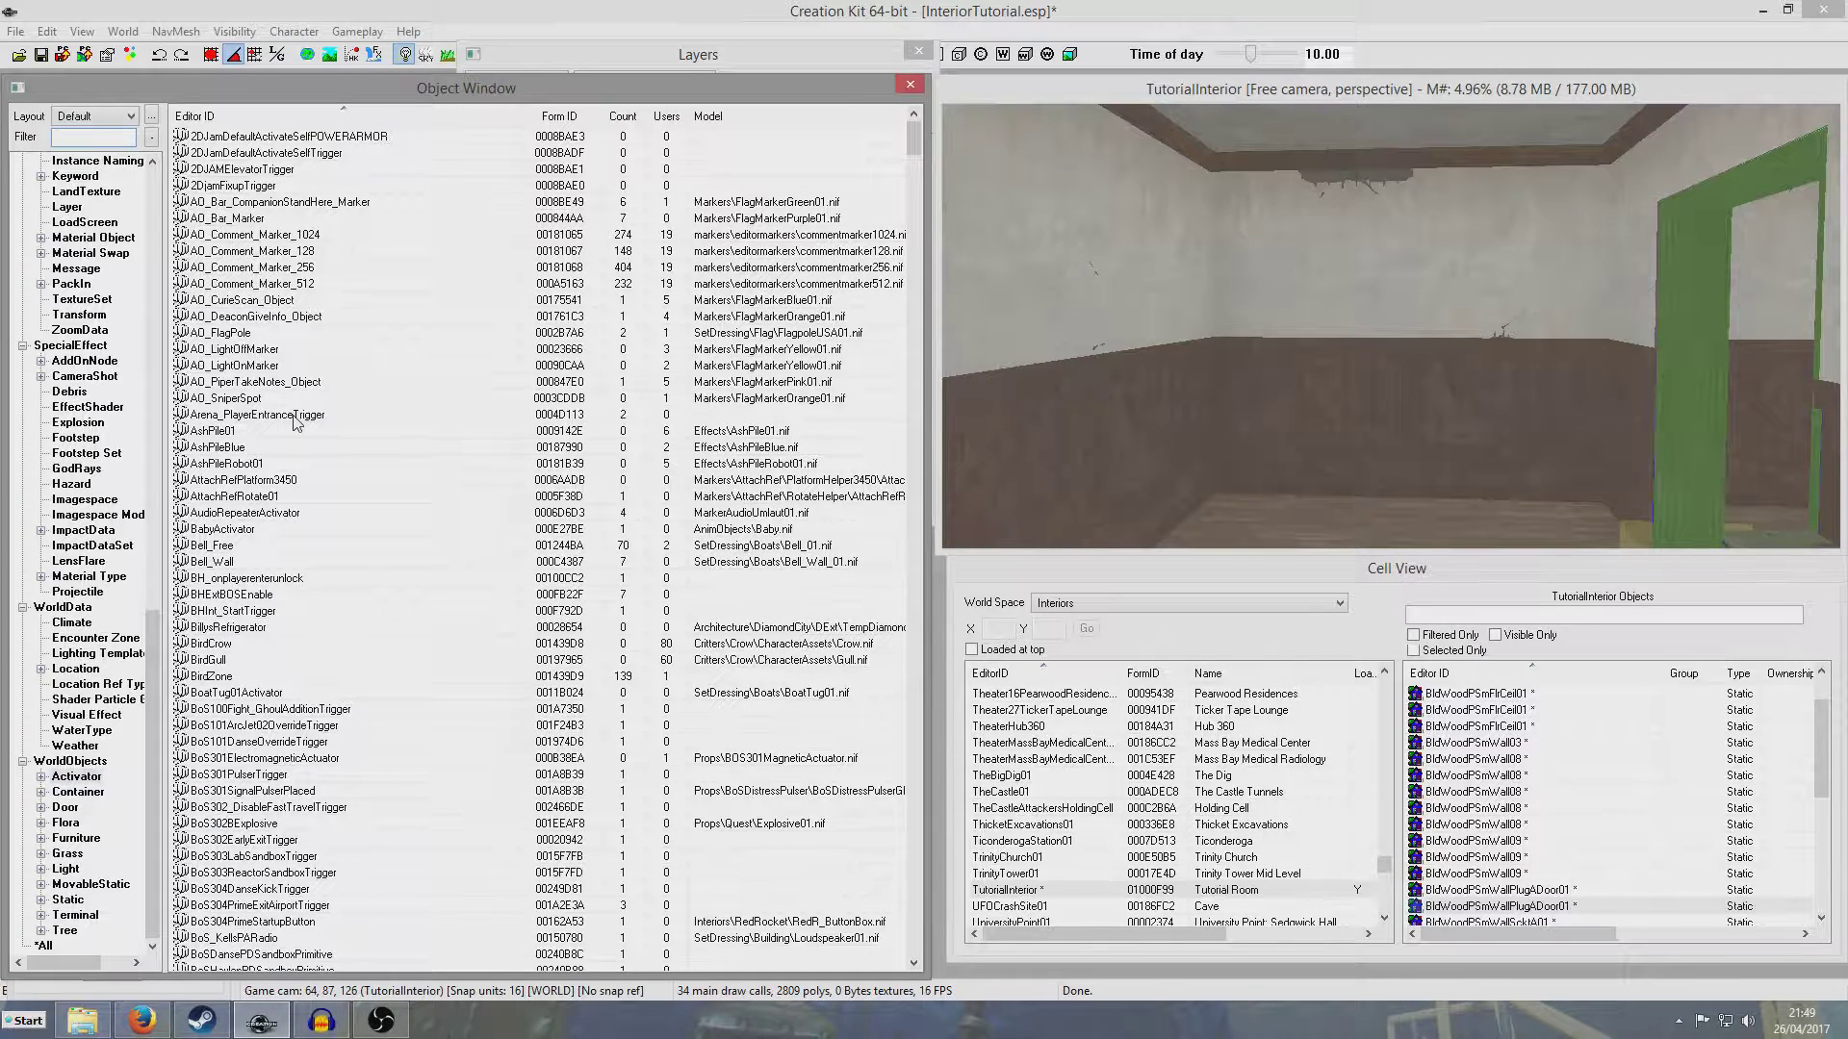
text(power)
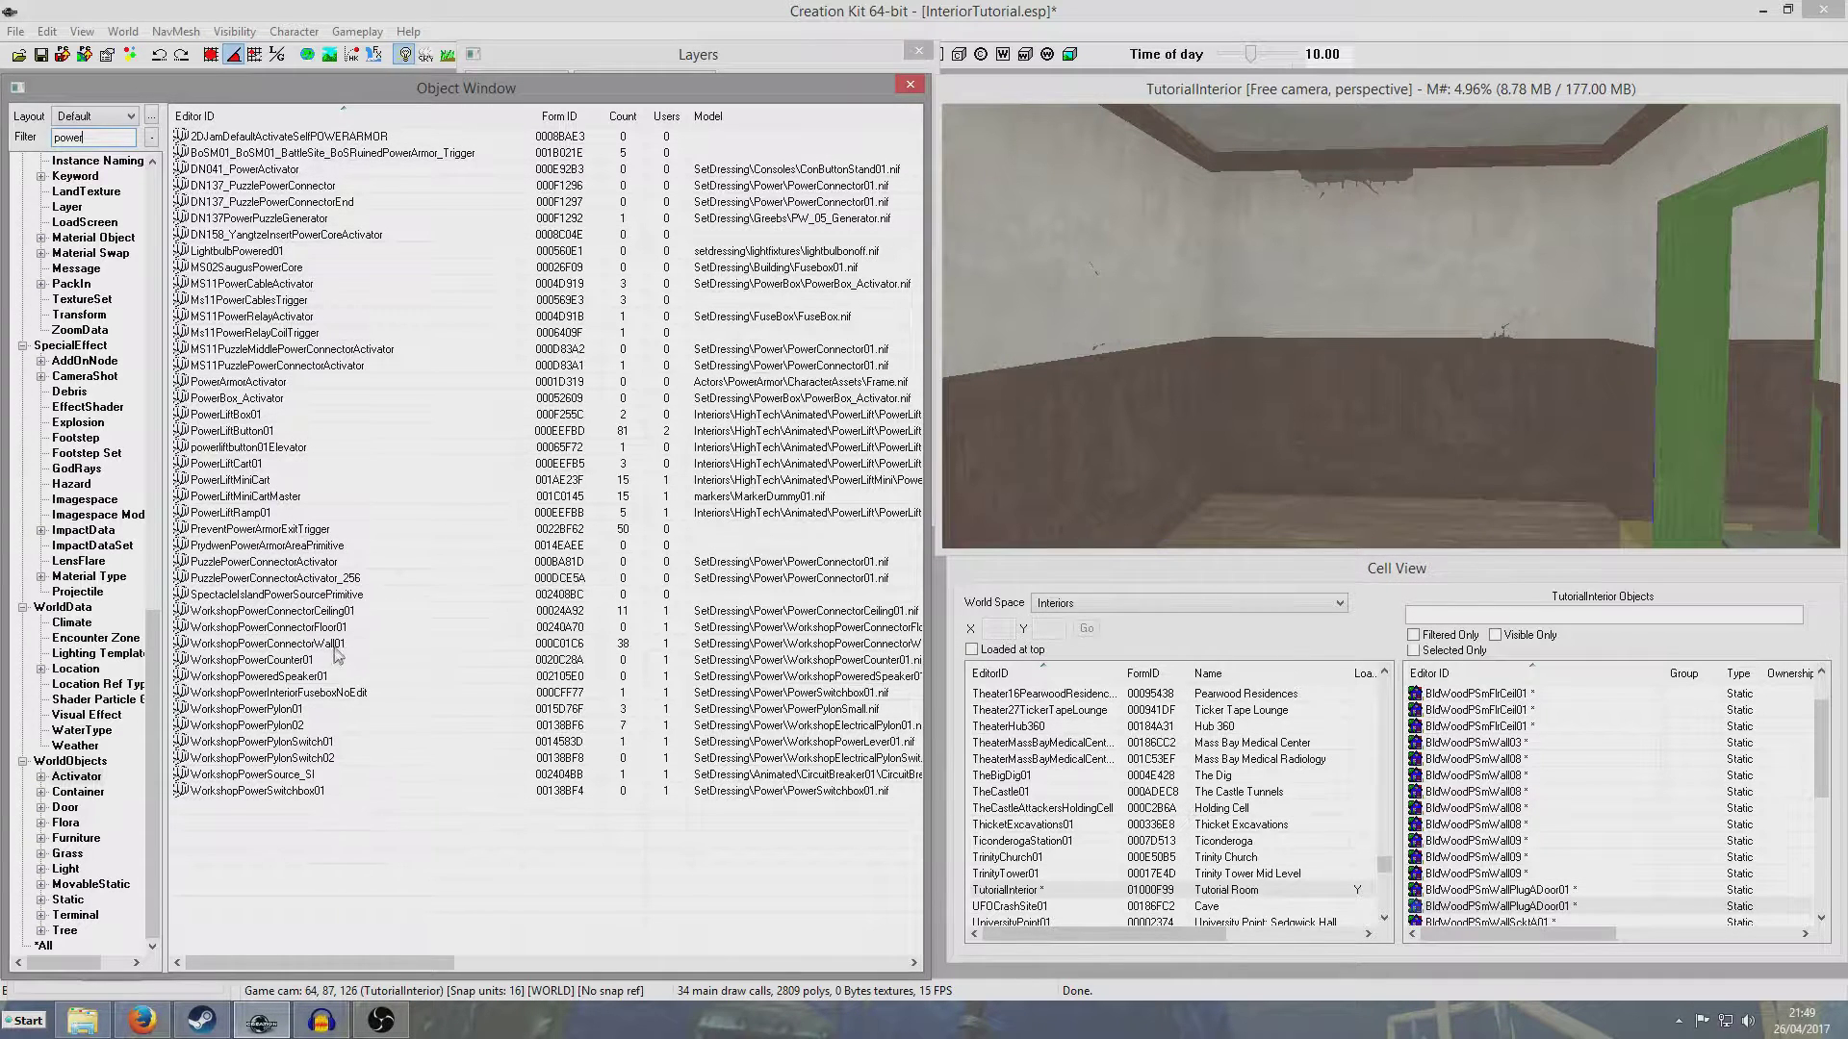
- Place WorkshopPowerConnectorWall01 on the white upper part of the wall beside the doorway and save the plugin
drag(335, 647, 1387, 375)
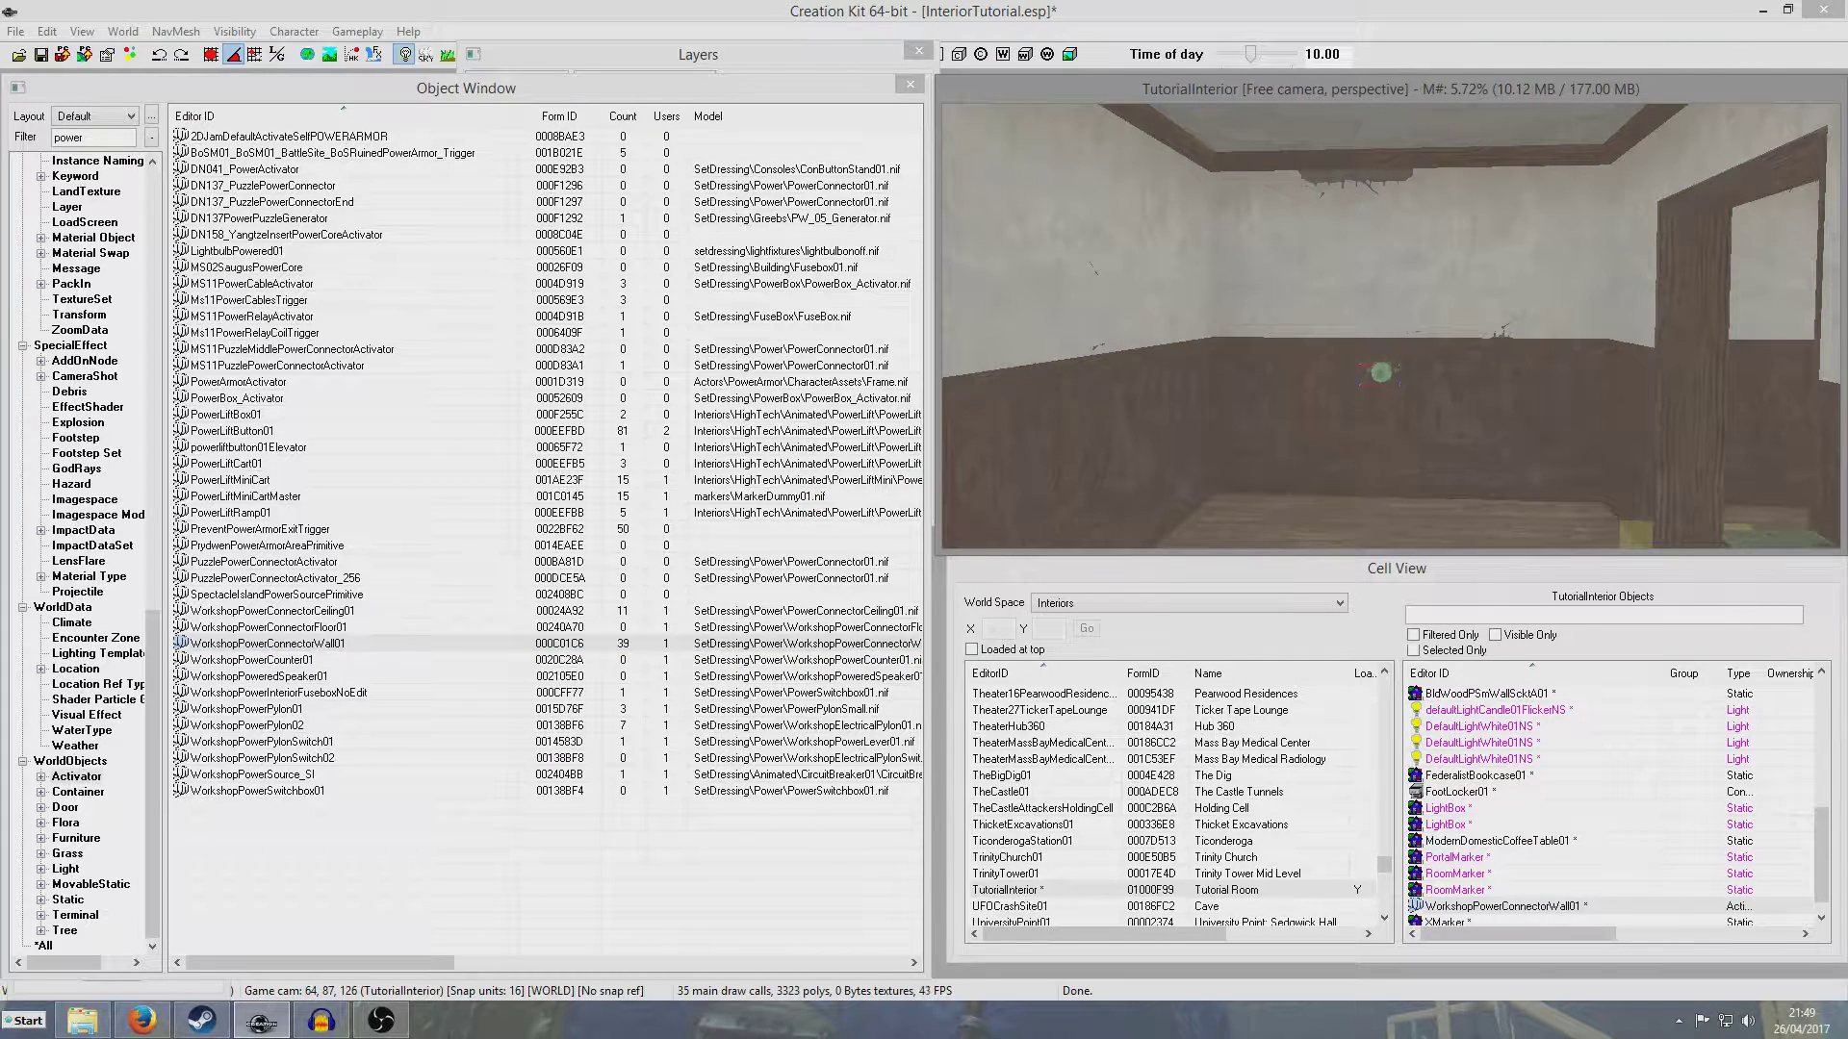
drag(1379, 372, 1378, 273)
click(41, 54)
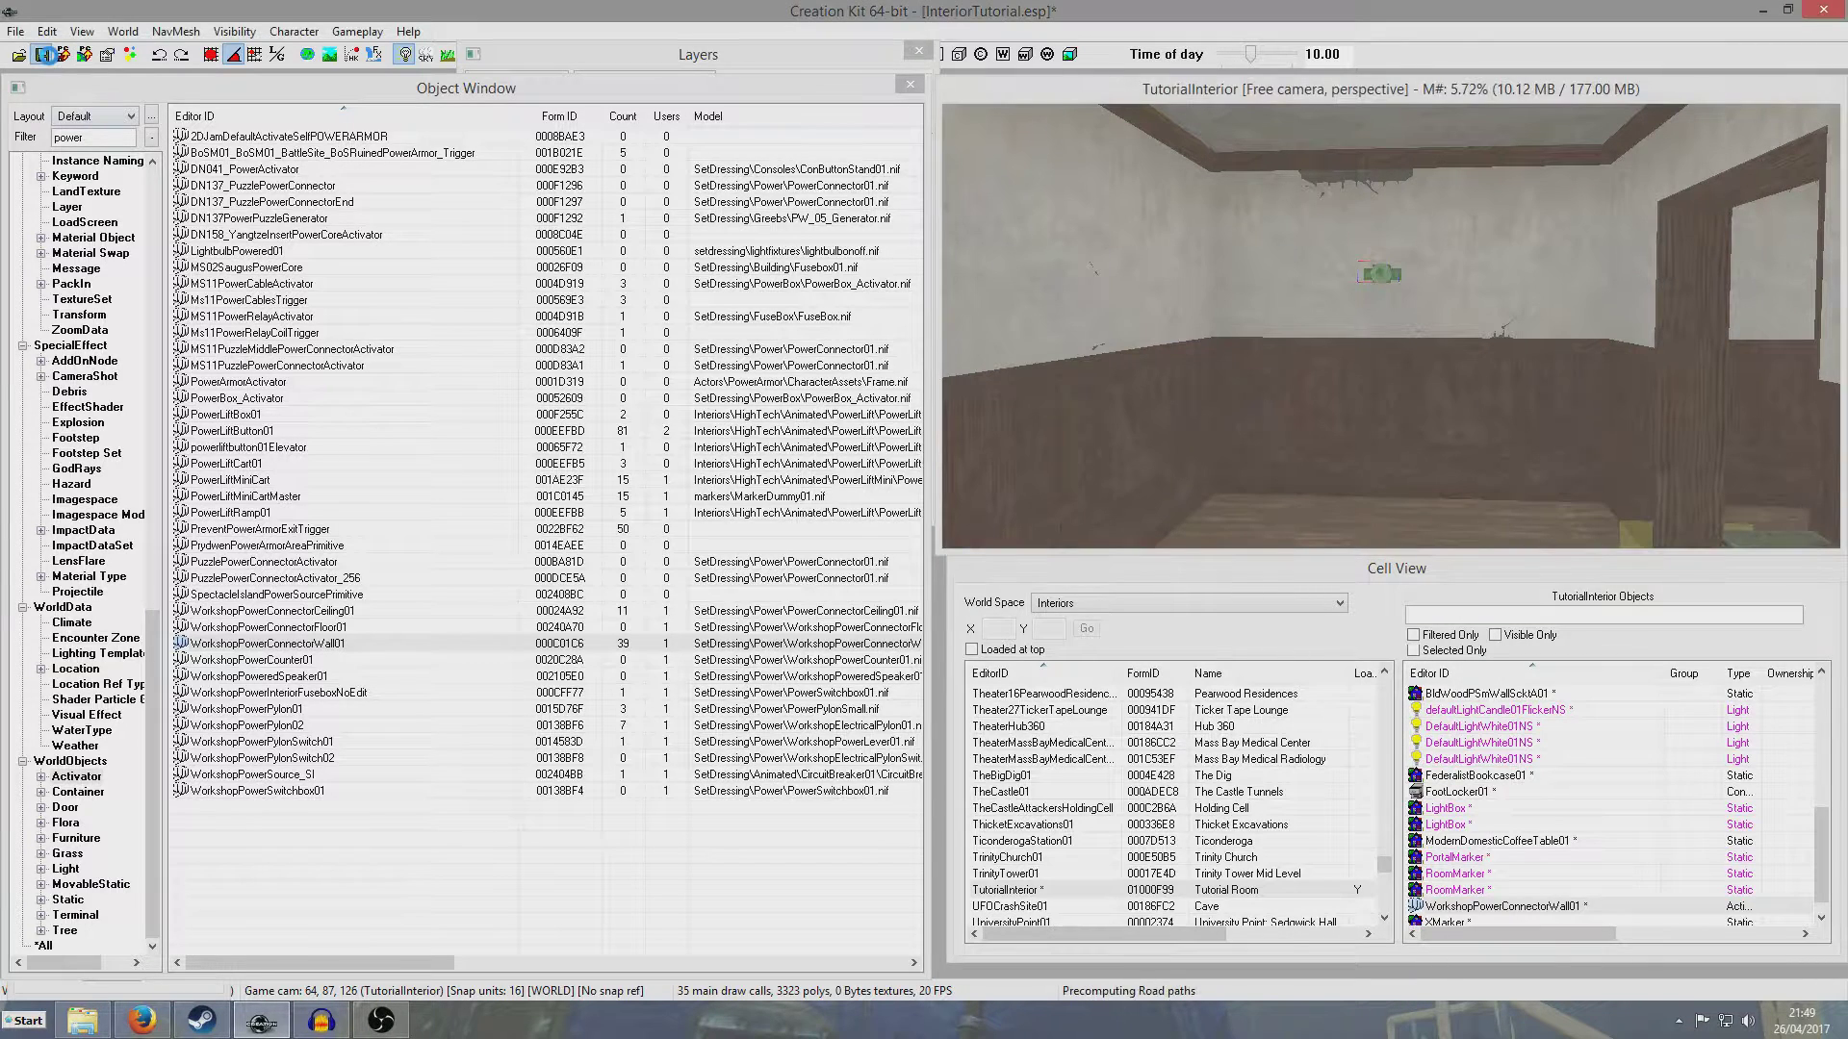
- List the static objects and filter them by "spline"
click(1342, 94)
shift+middle_drag(1355, 197, 1384, 304)
scroll(1382, 304, up, 2)
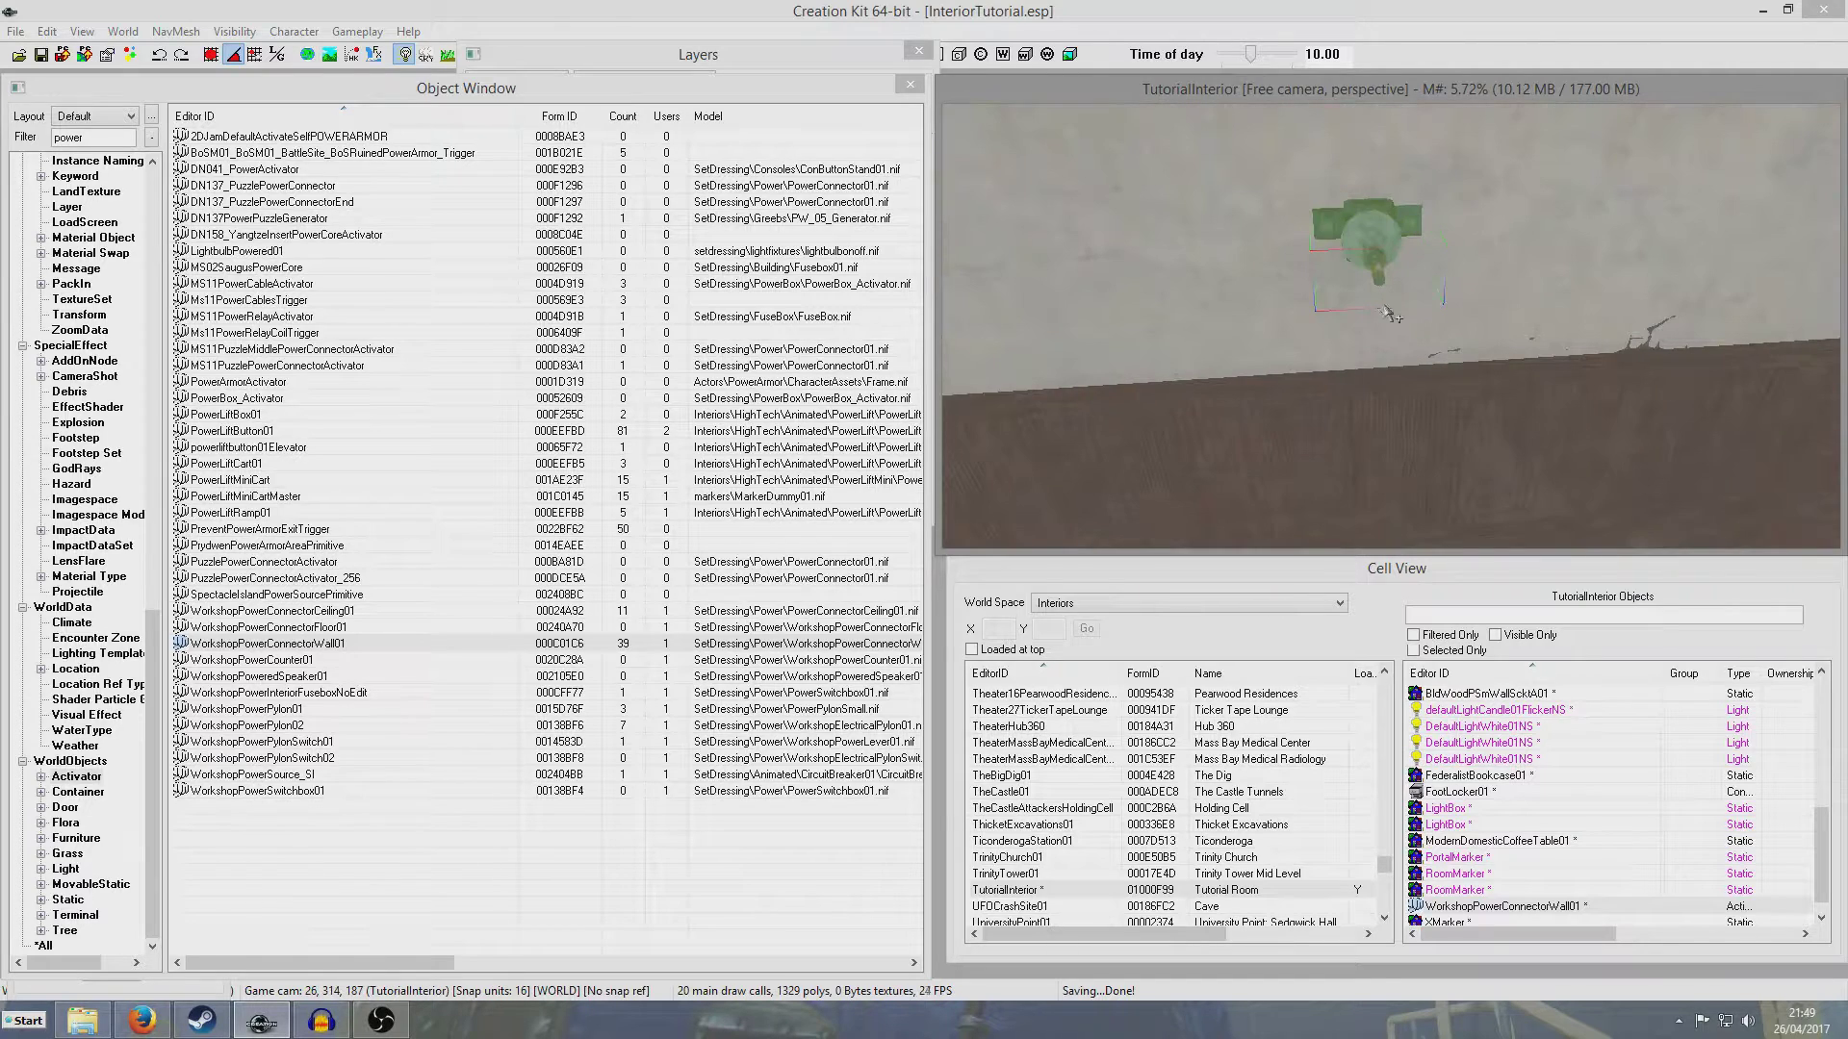
click(68, 900)
drag(84, 138, 3, 137)
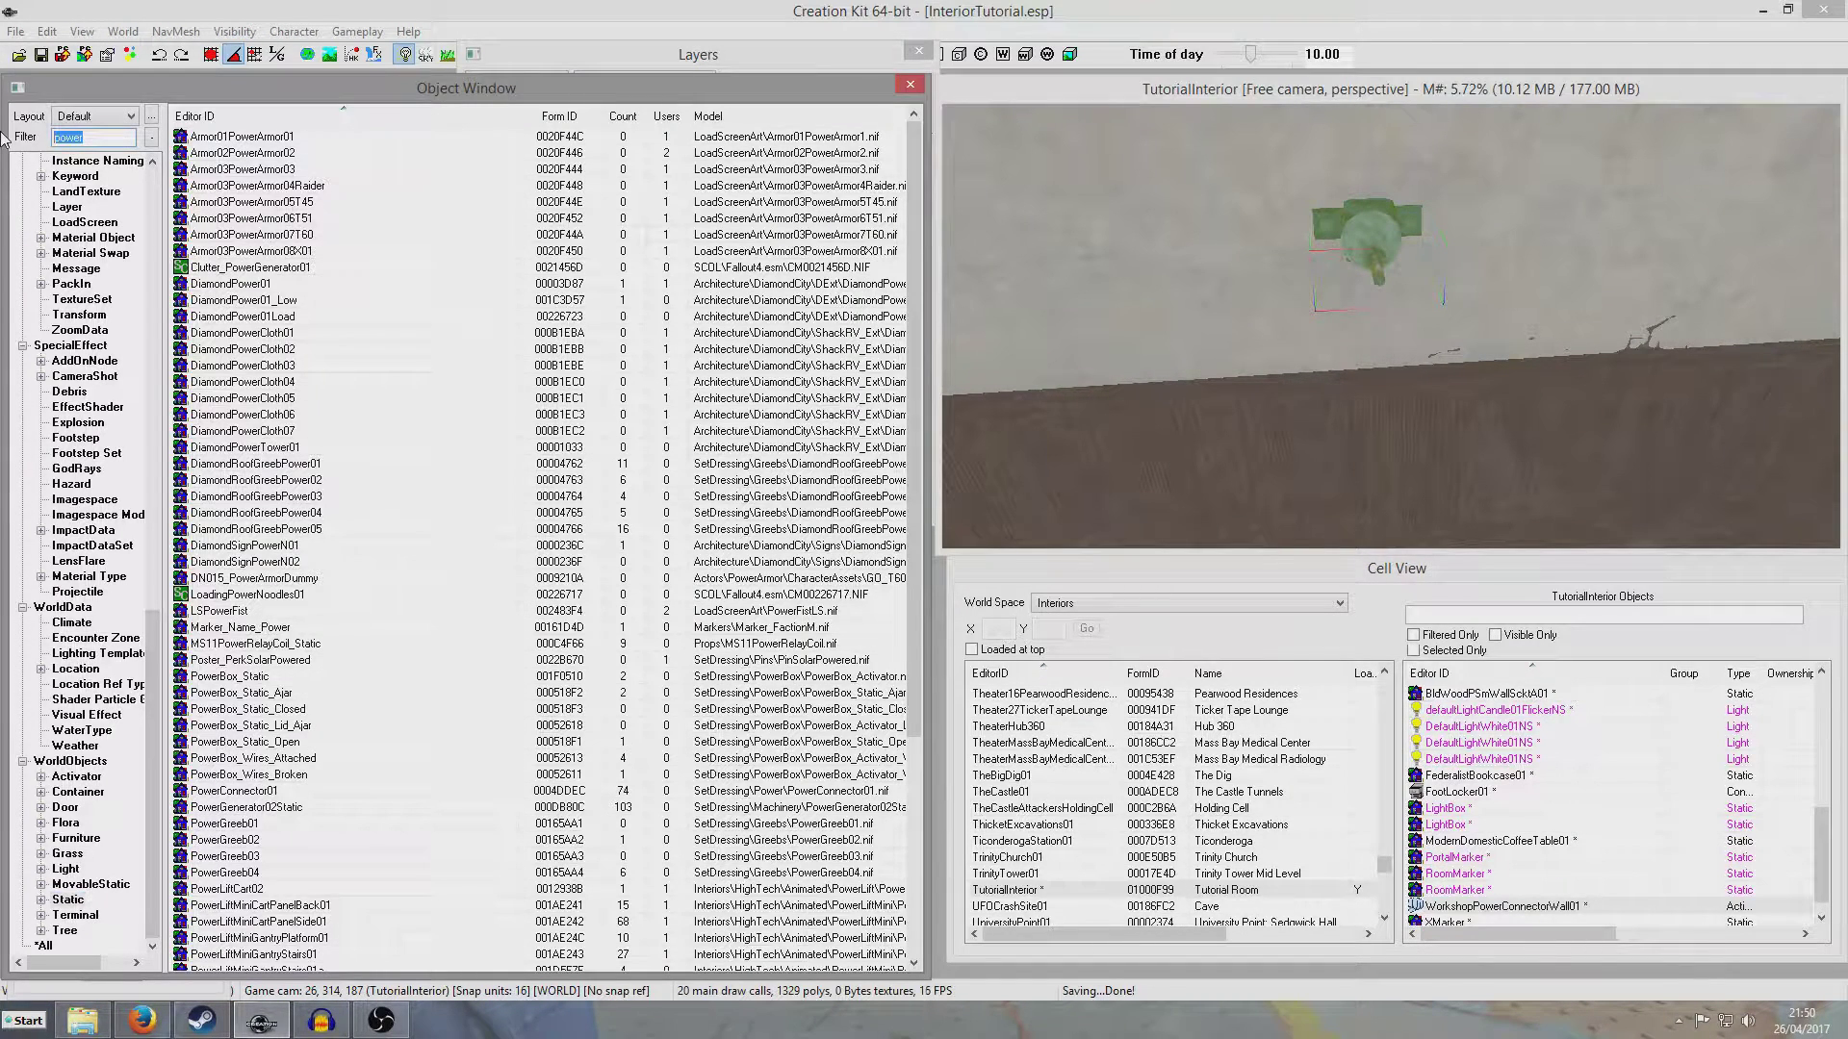
text(spline)
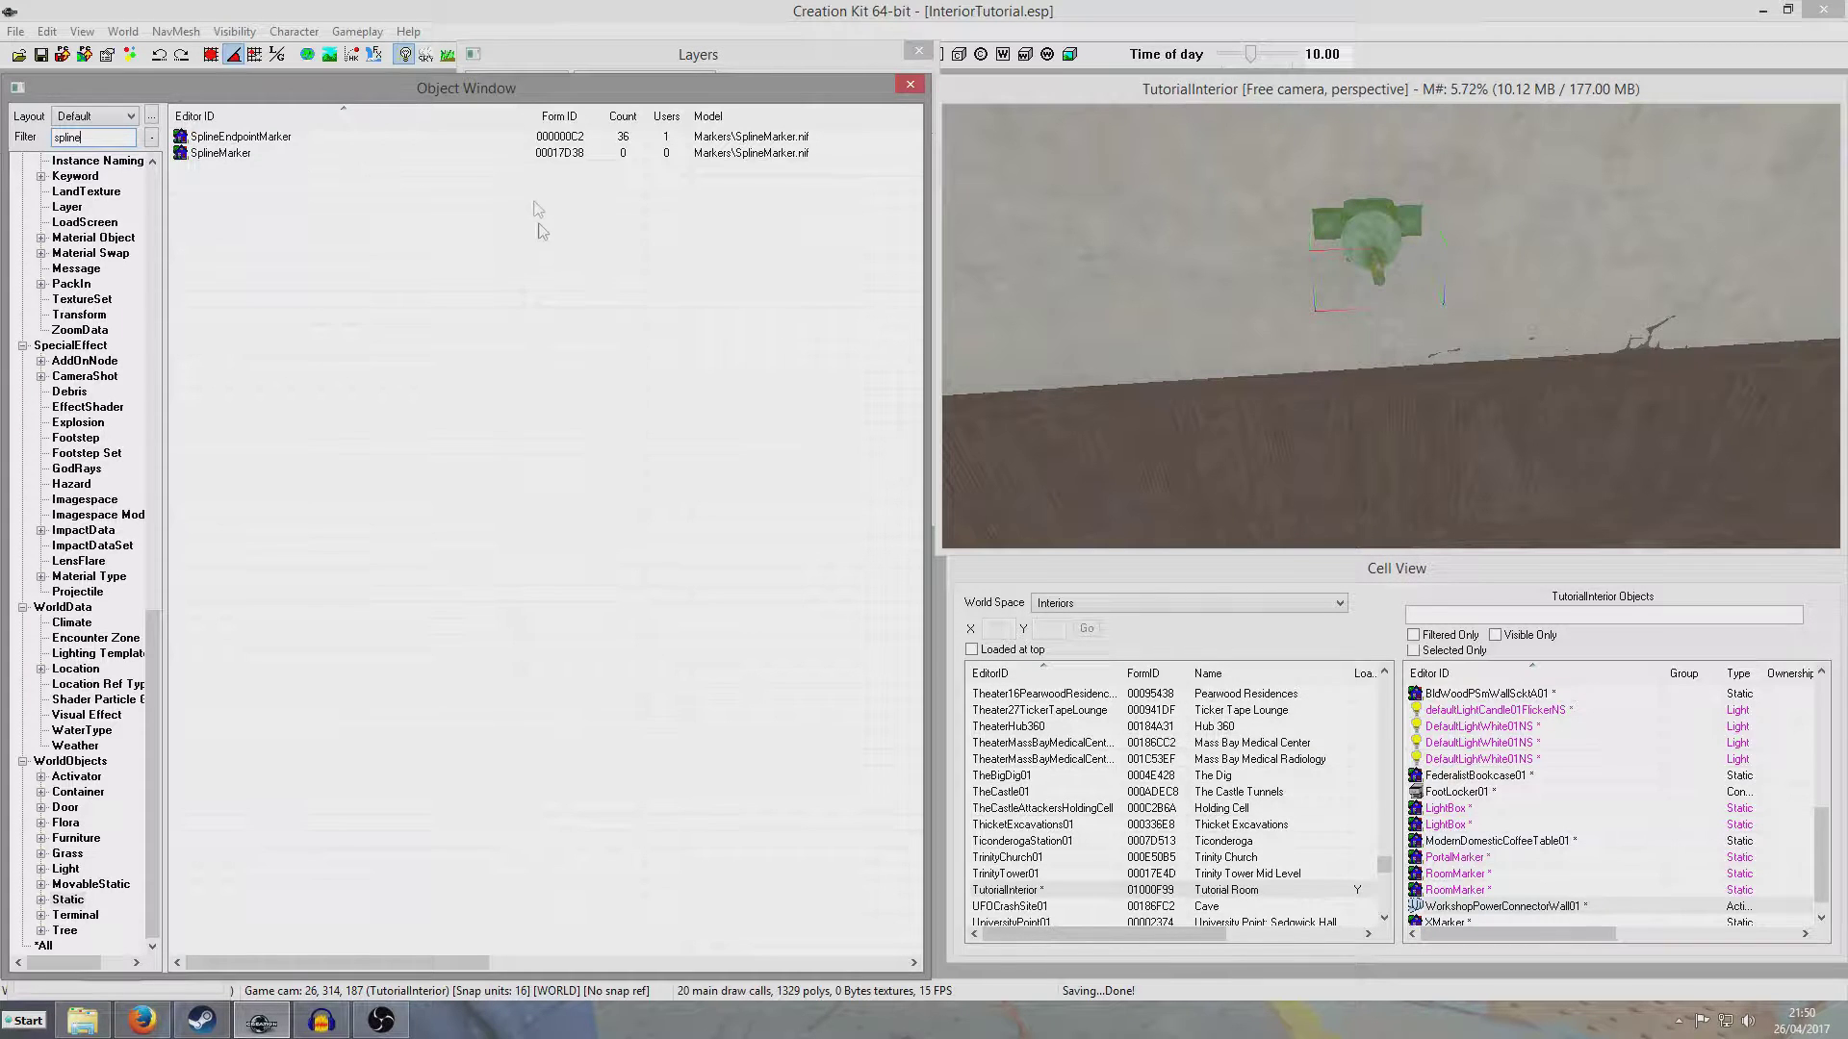
- Add a SplineEndpointMarker to the room just in front of the wall power connector
click(310, 137)
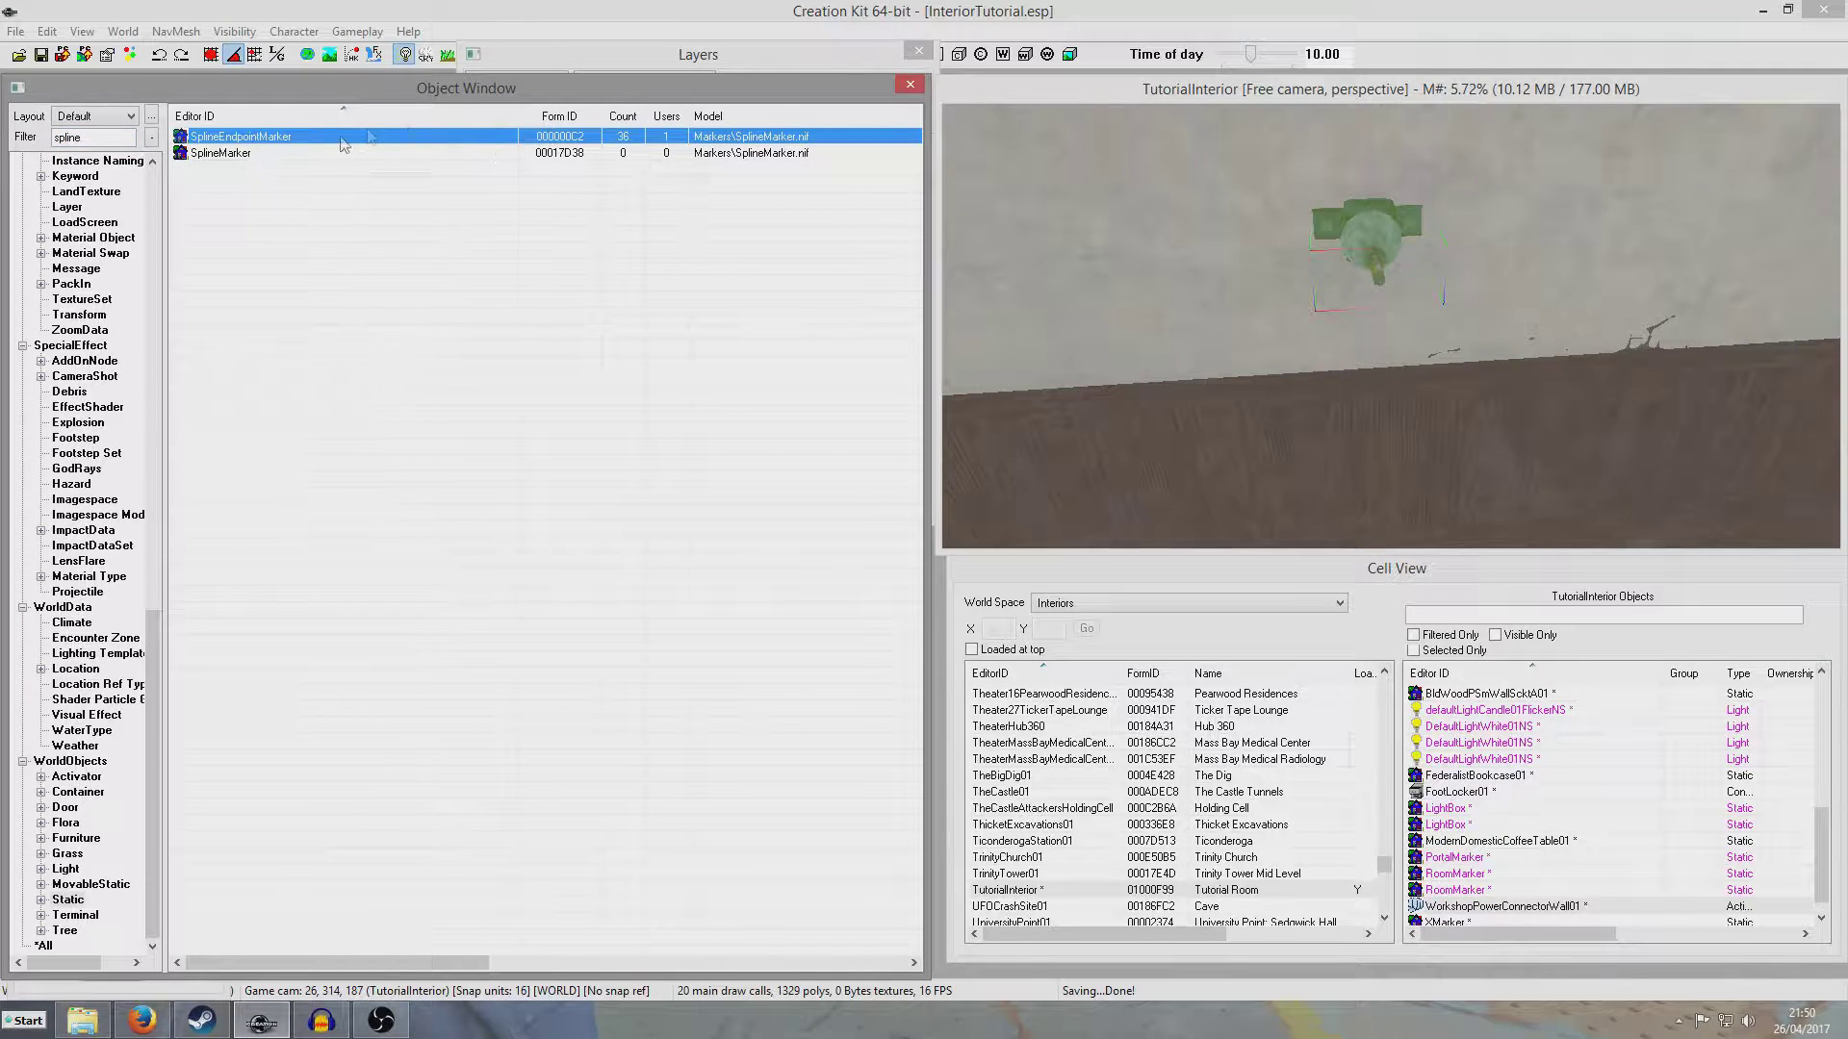
mouse_move(328, 141)
mouse_down()
mouse_move(892, 229)
mouse_move(1388, 381)
mouse_move(1402, 418)
mouse_move(1402, 348)
mouse_move(1402, 406)
mouse_up()
key(z)
drag(1386, 337, 1387, 447)
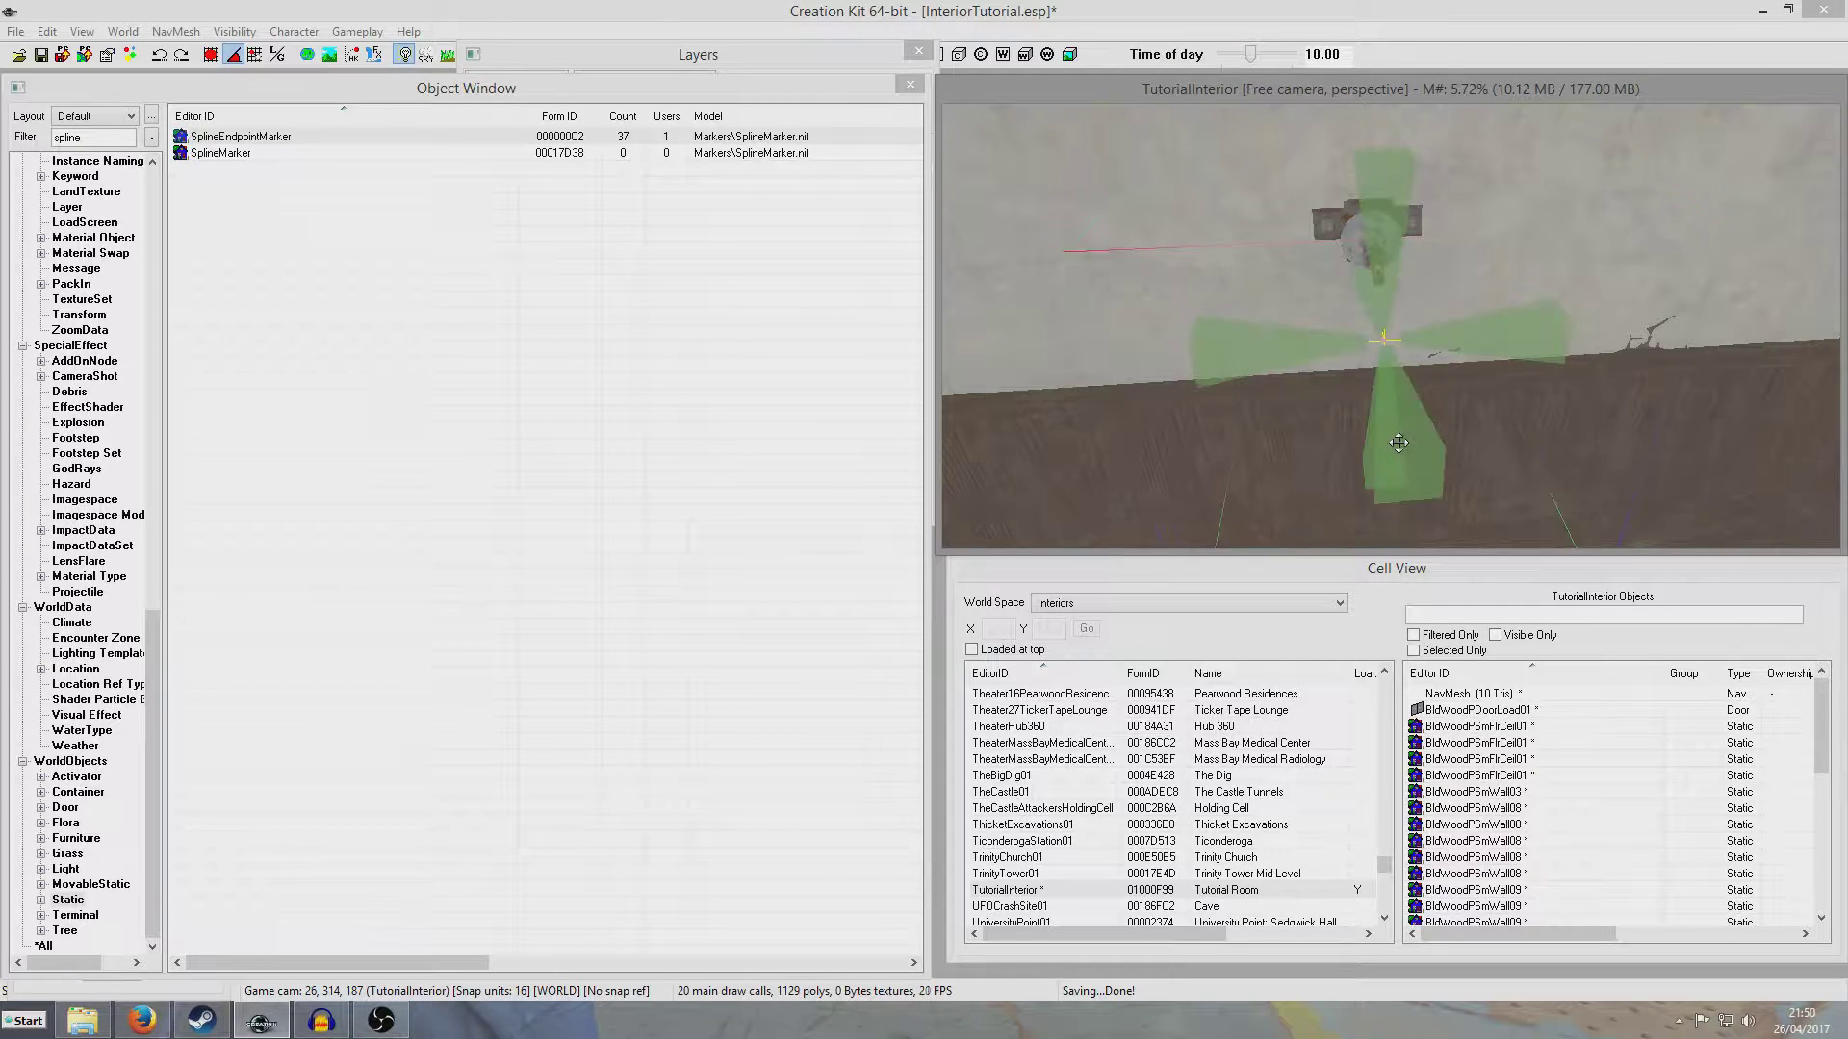
- Move the spline endpoint marker so its centre sits on the tip of the wall power connector
mouse_move(1400, 444)
shift+middle_down()
mouse_move(1460, 433)
mouse_move(1446, 406)
mouse_move(1464, 396)
shift+middle_up()
scroll(1477, 405, up, 4)
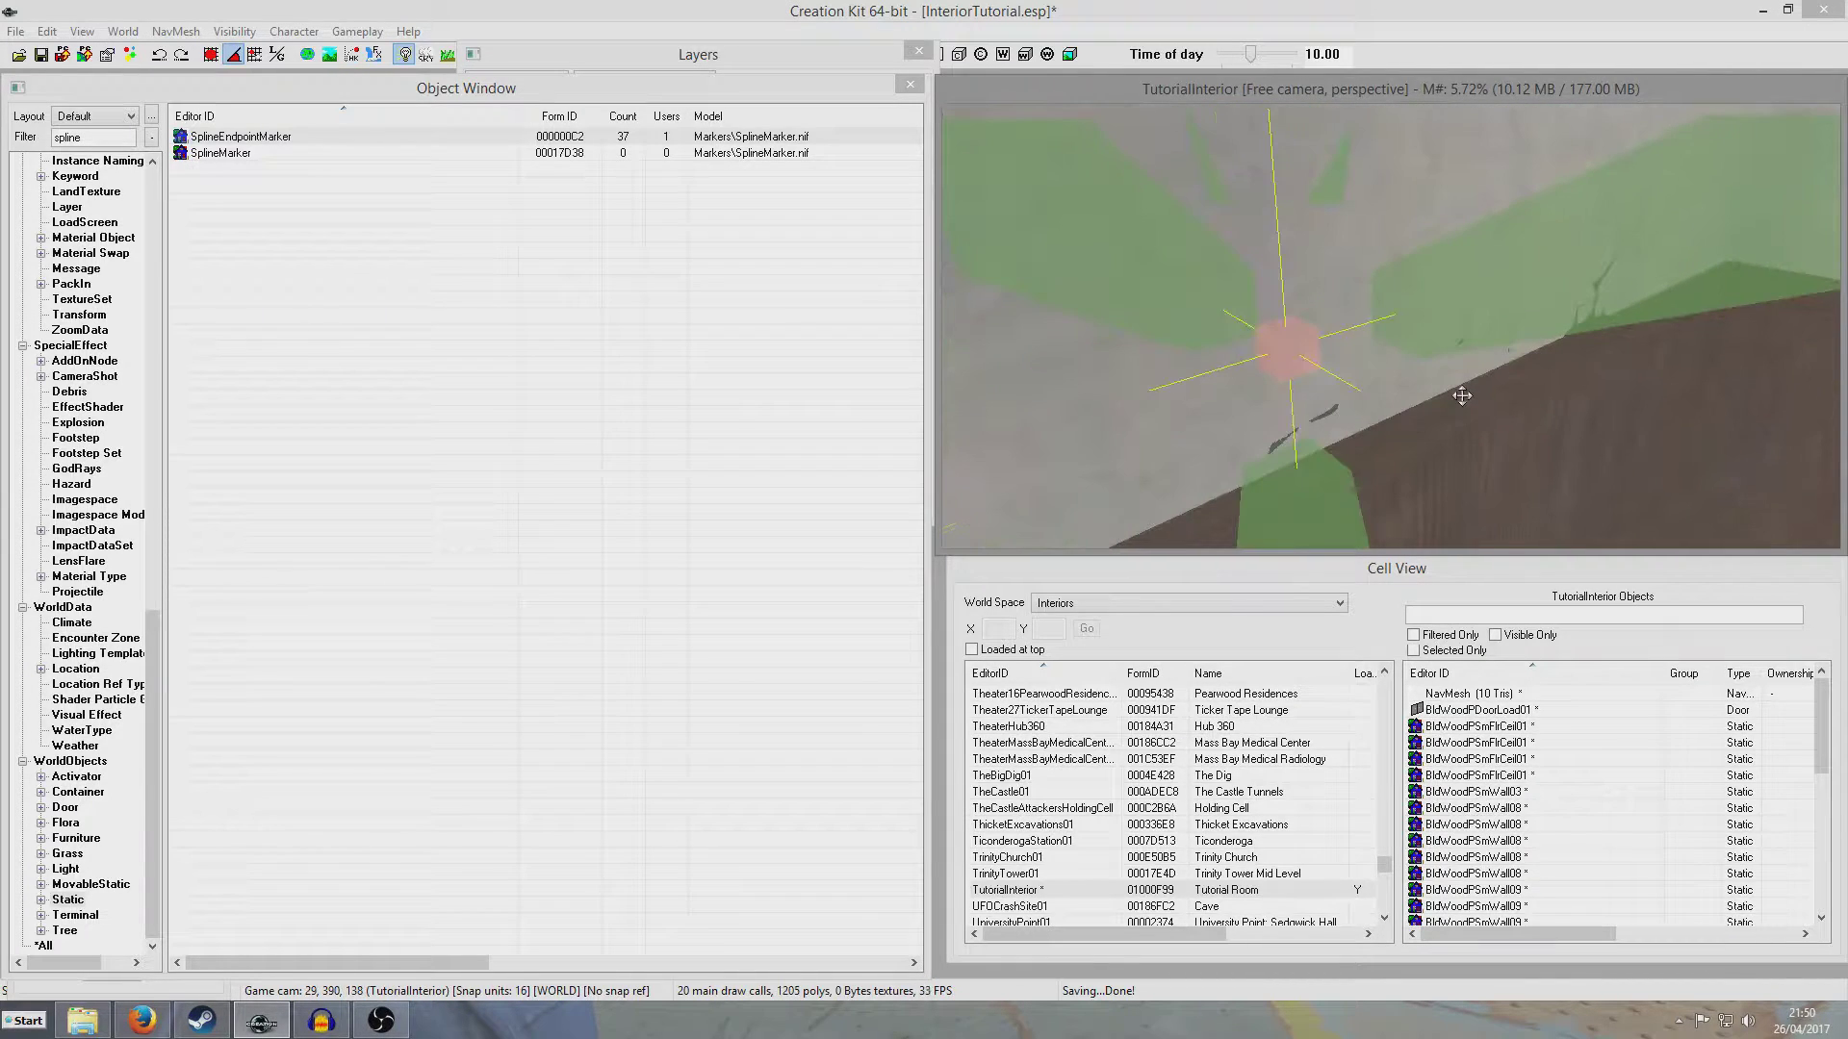
scroll(1292, 356, down, 3)
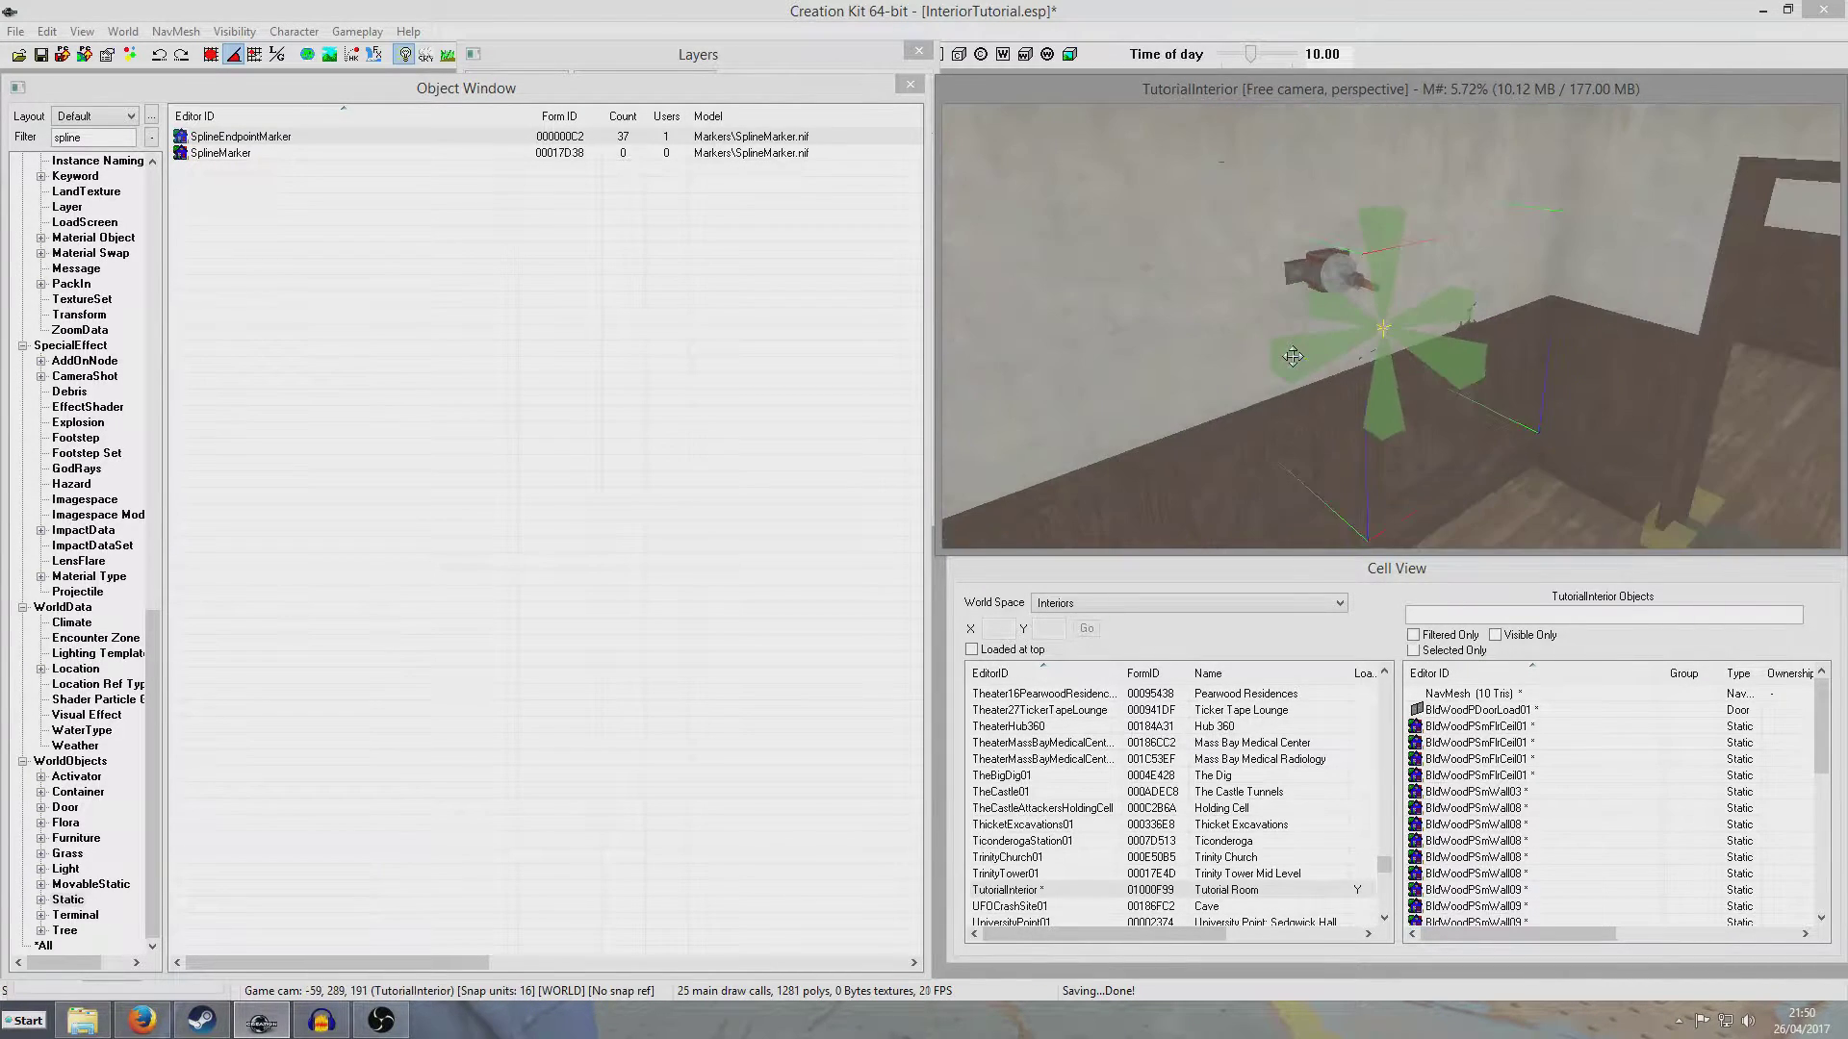
shift+middle_drag(1293, 356, 1318, 386)
scroll(1318, 386, up, 2)
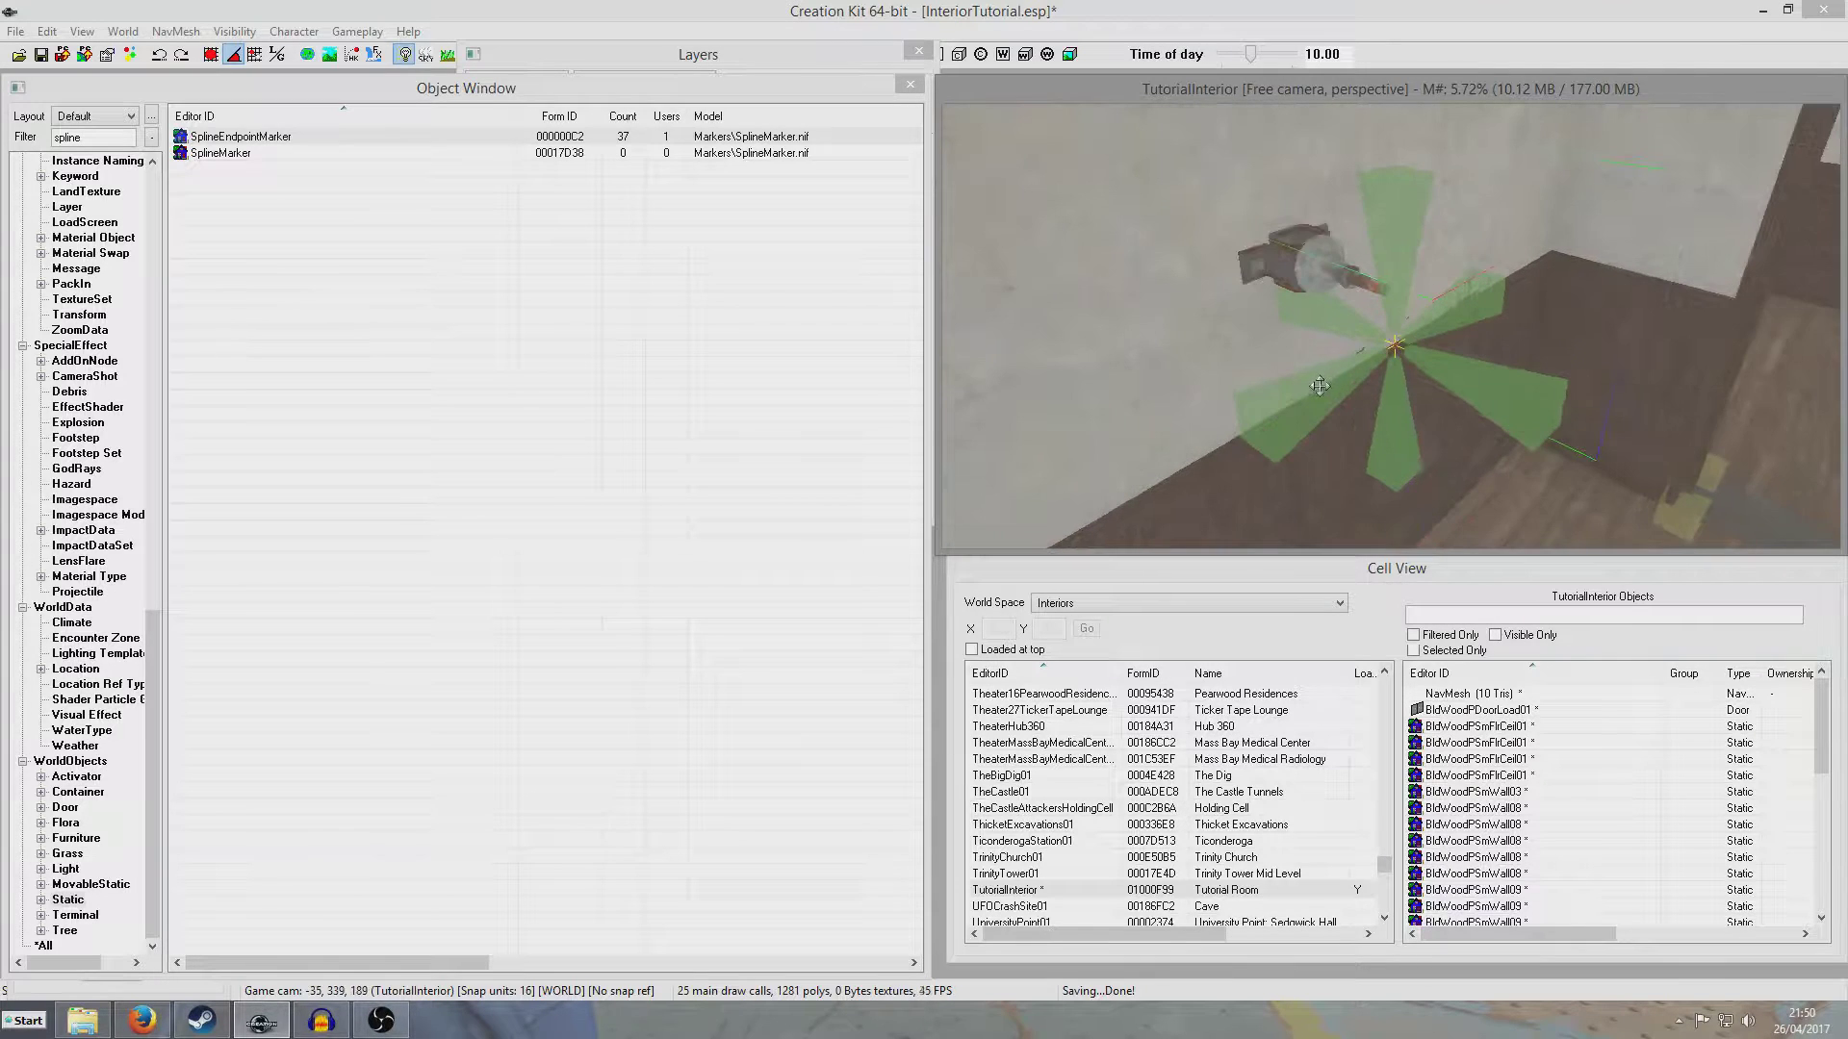
drag(1322, 408, 1316, 352)
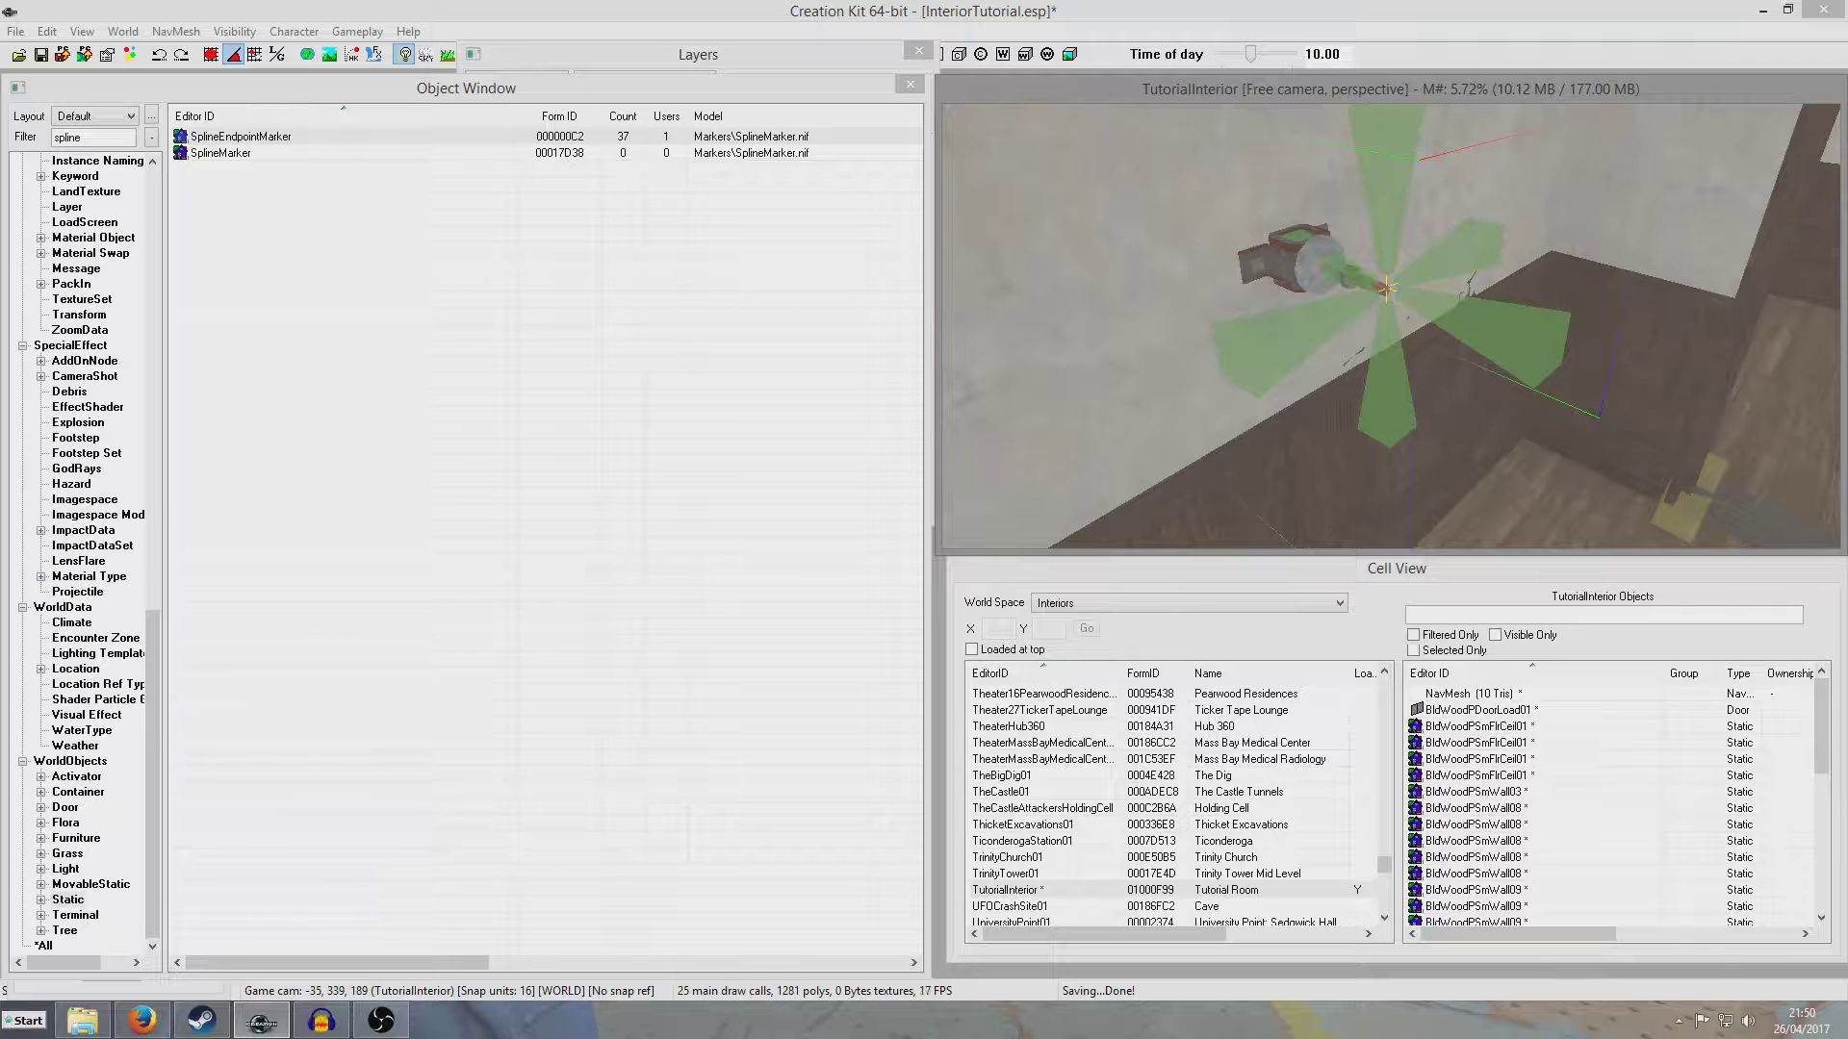
key(z)
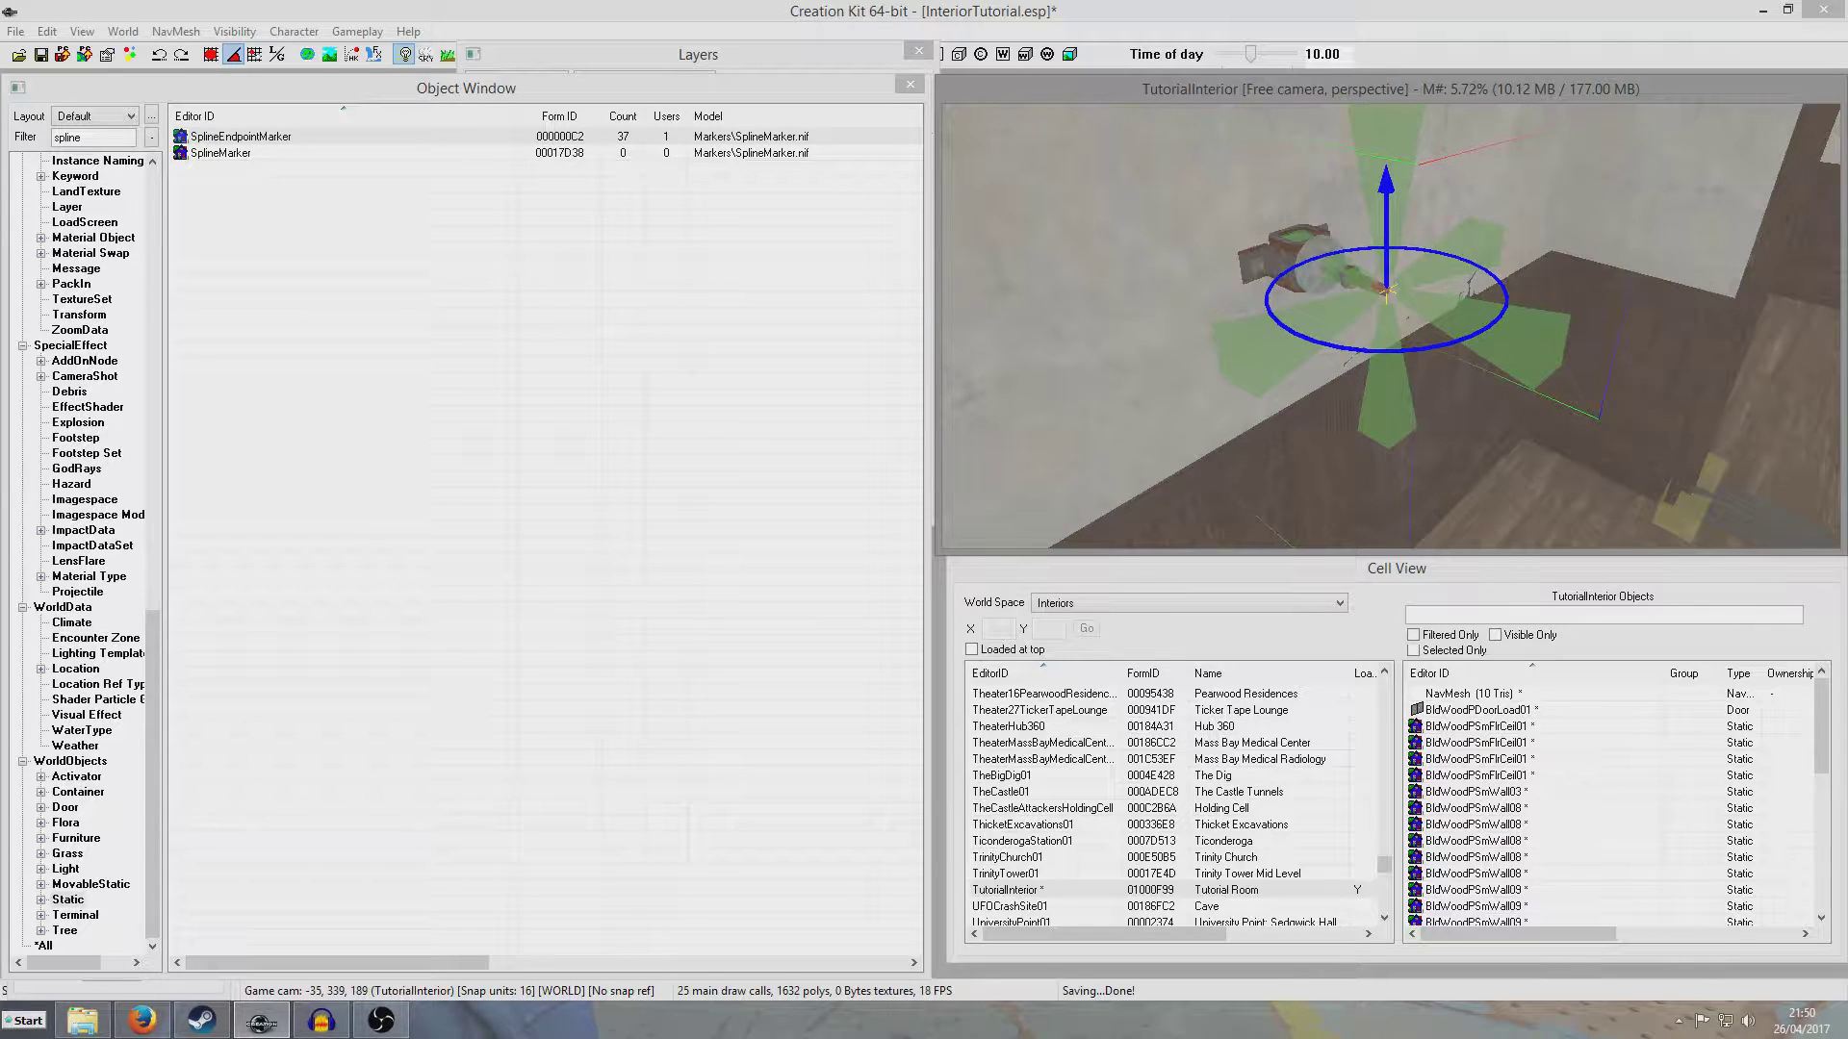
scroll(1401, 352, up, 3)
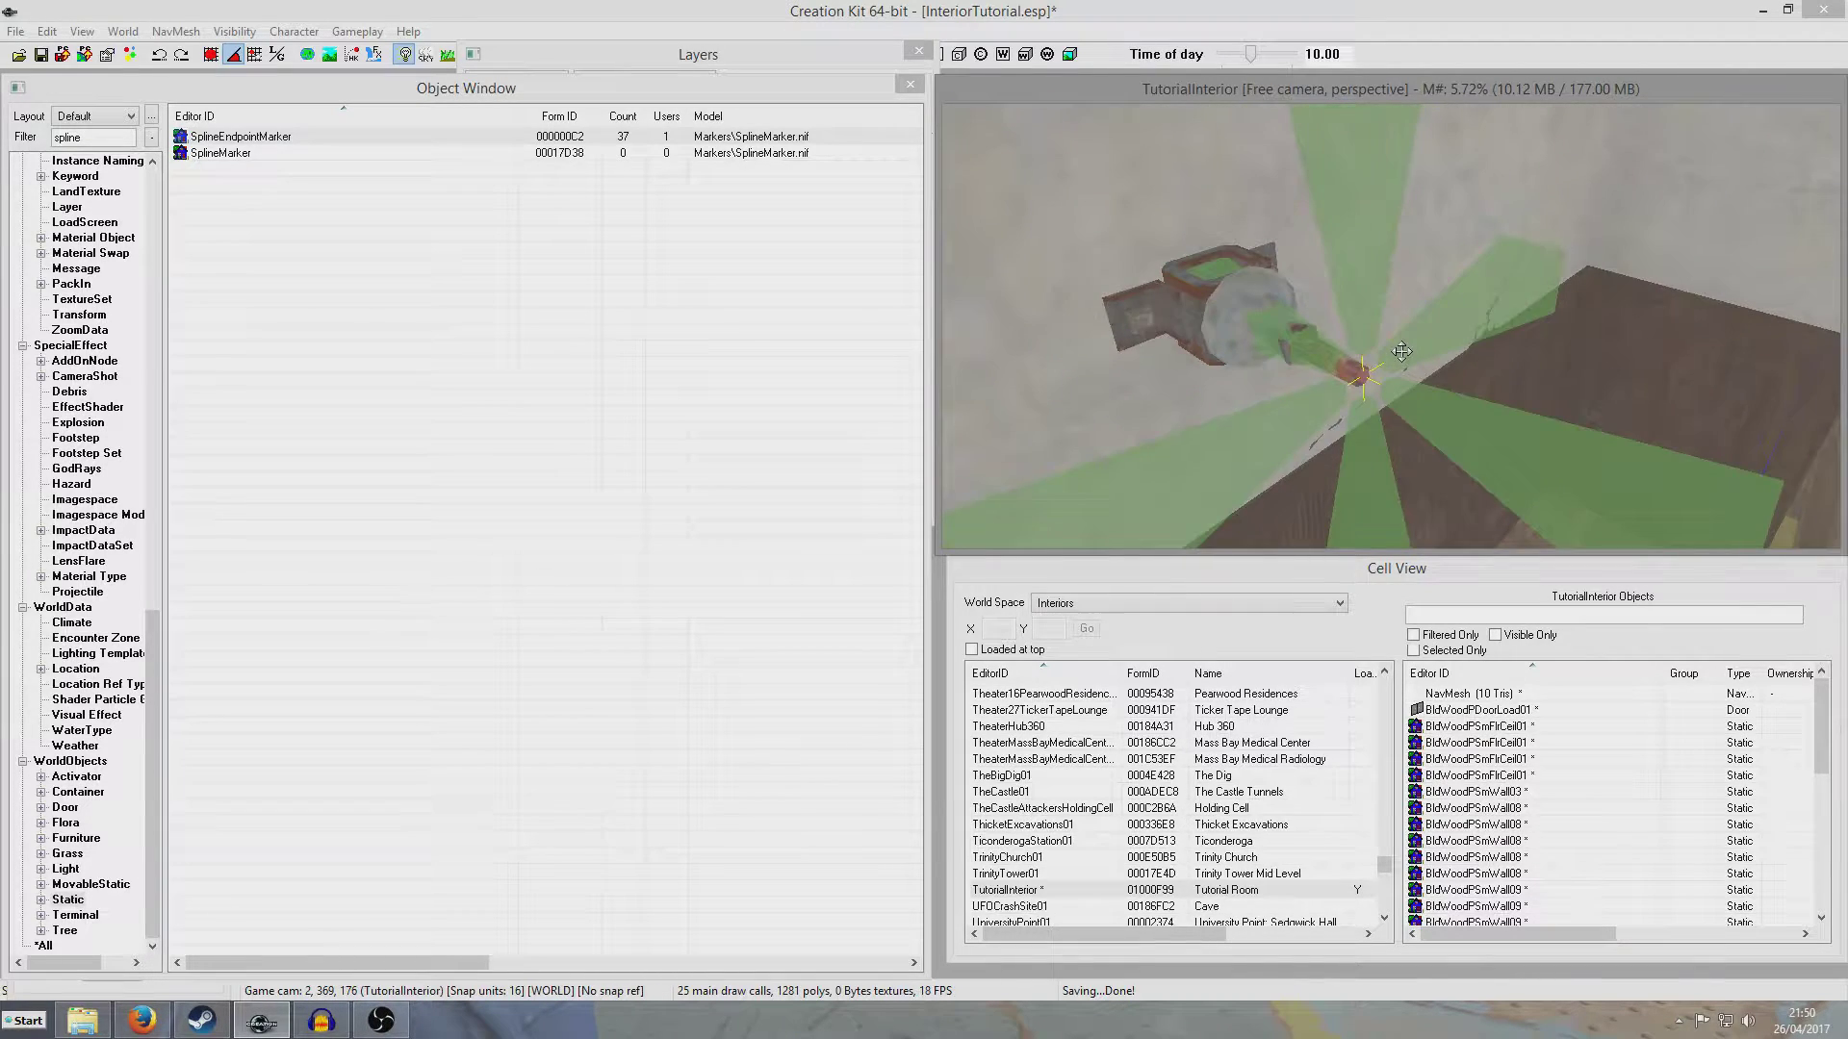
shift+middle_drag(1401, 352, 1362, 346)
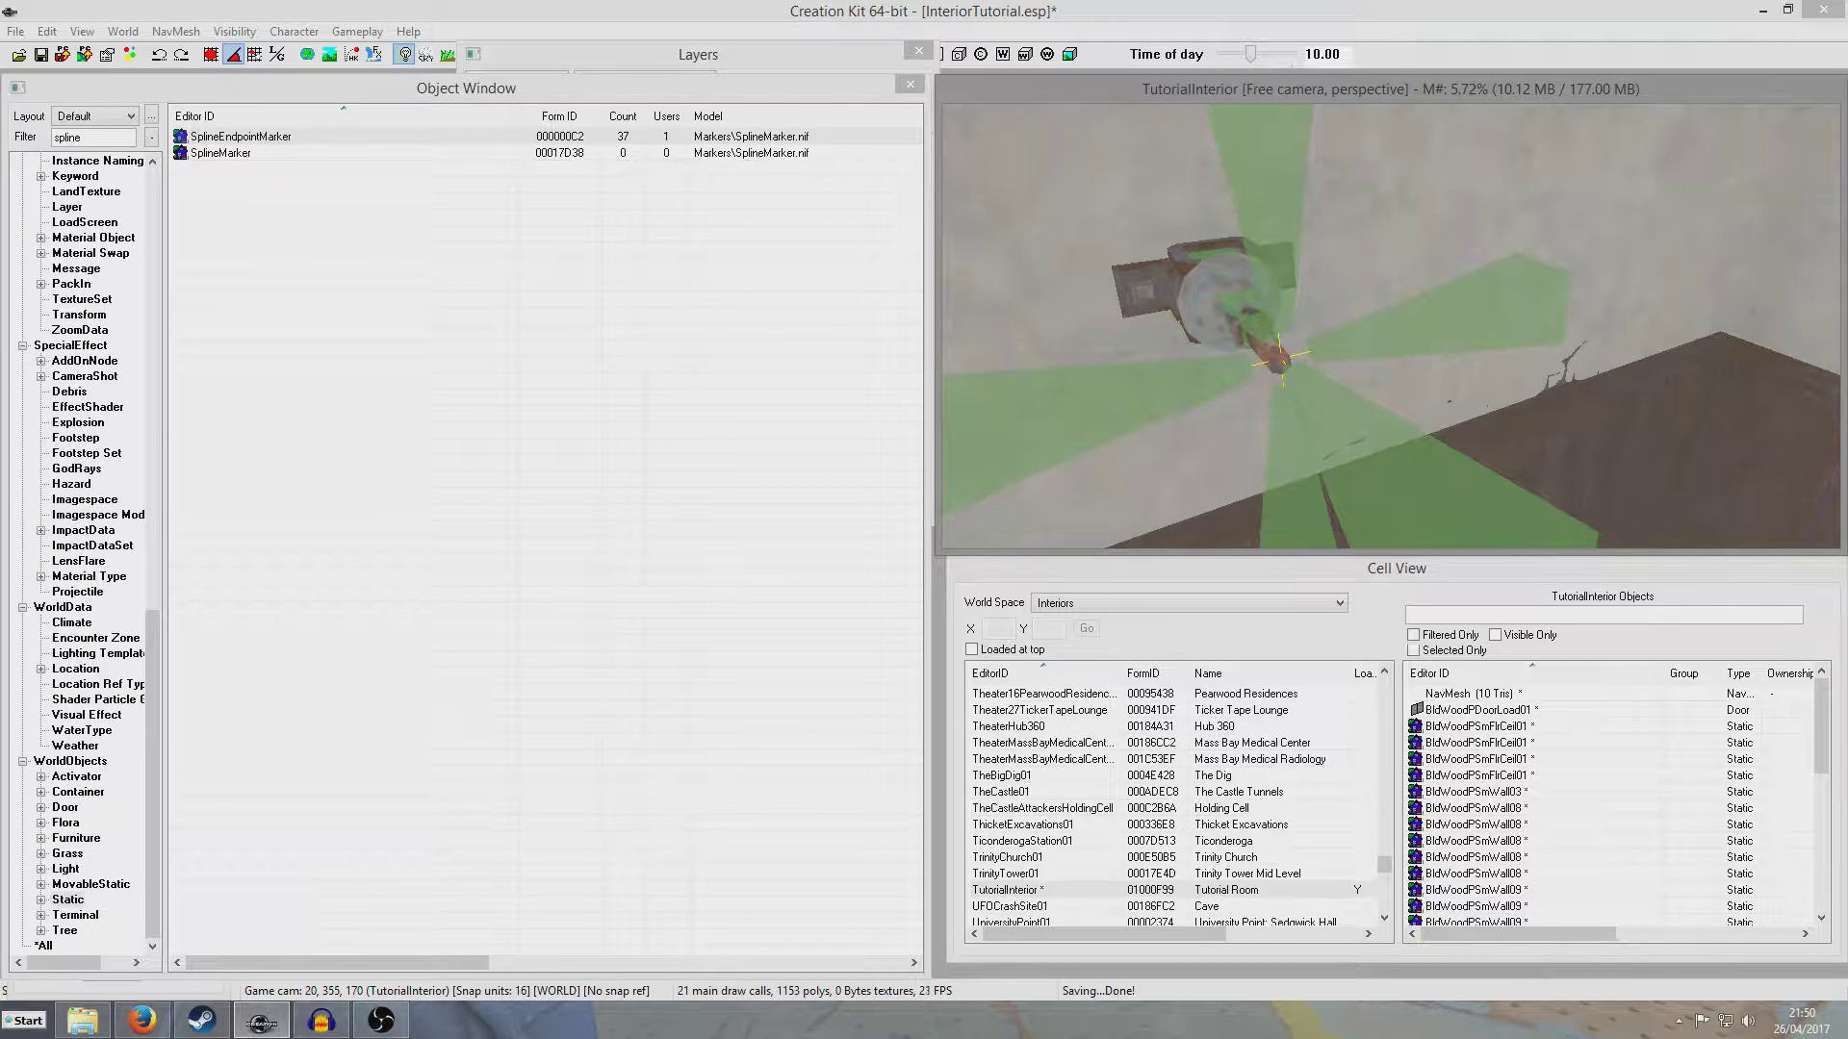
- Duplicate the spline endpoint marker and position the copy on the wall above the doorway
shift+middle_drag(1402, 354, 1415, 416)
scroll(1452, 383, down, 5)
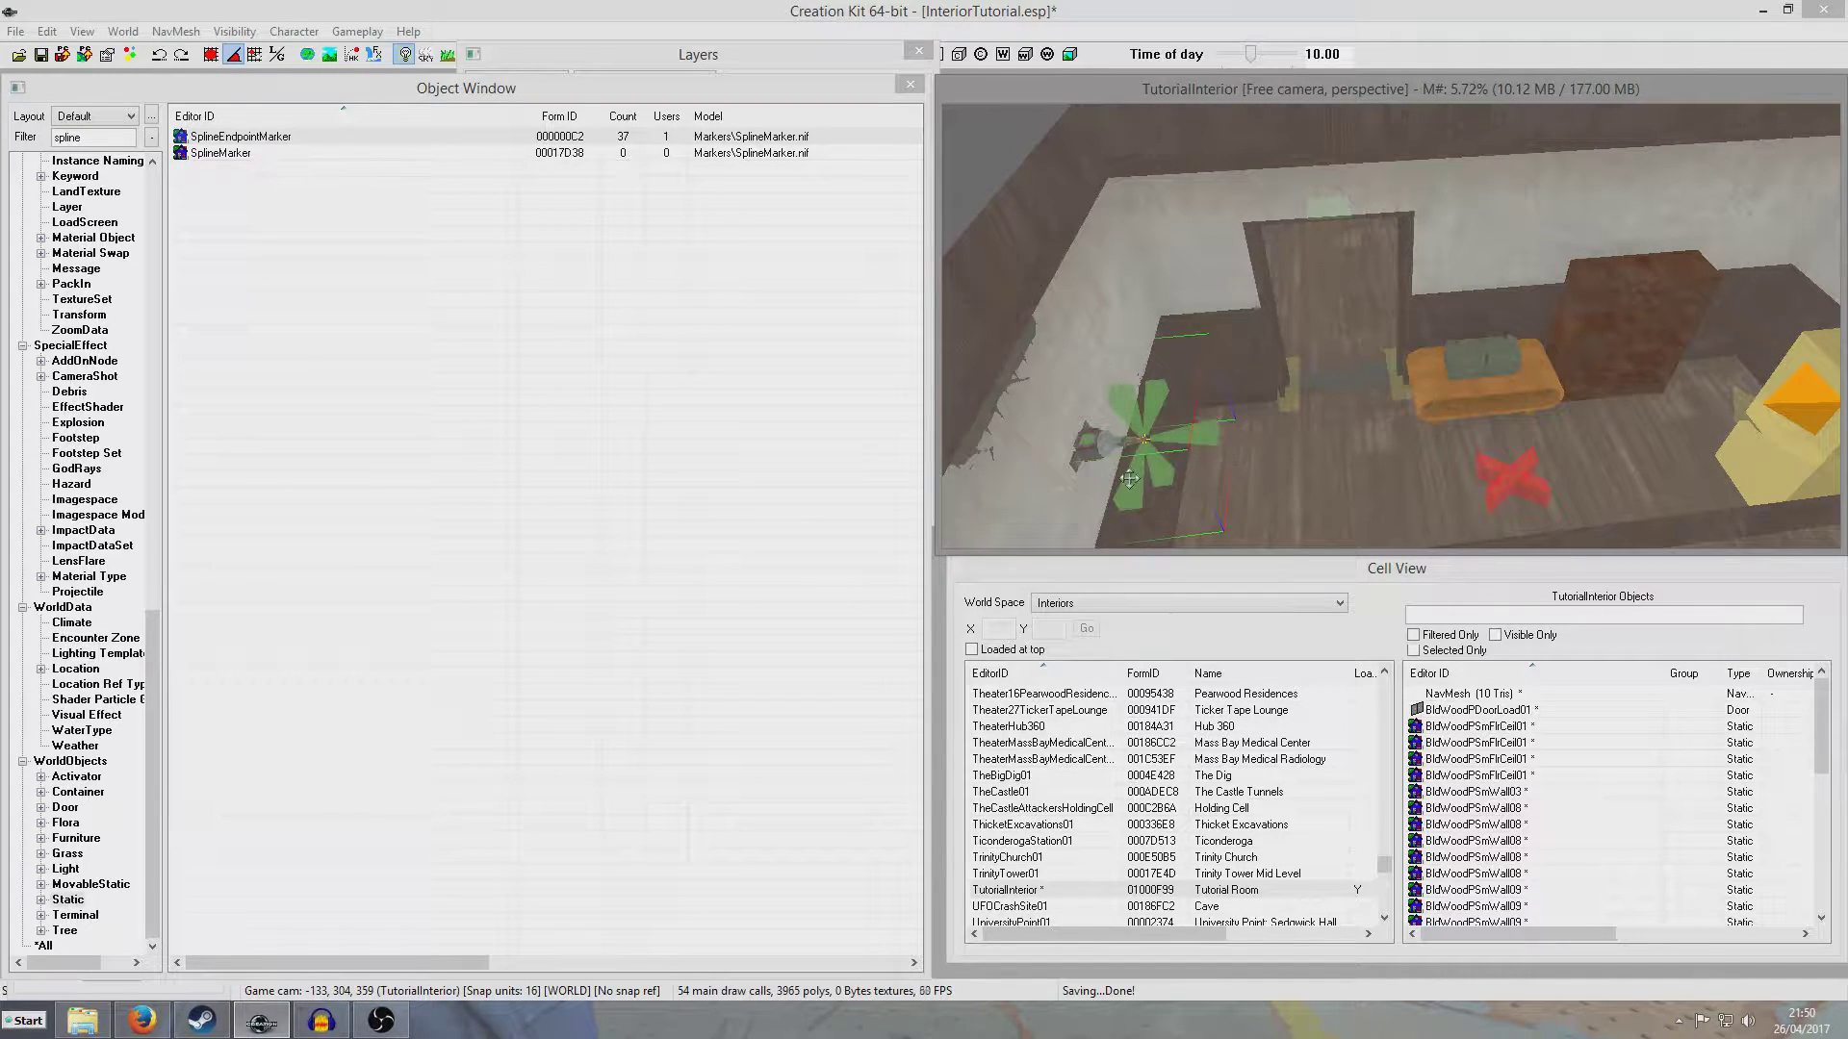
mouse_move(1133, 490)
mouse_down()
mouse_move(1325, 358)
mouse_move(1328, 175)
mouse_move(1329, 194)
mouse_up()
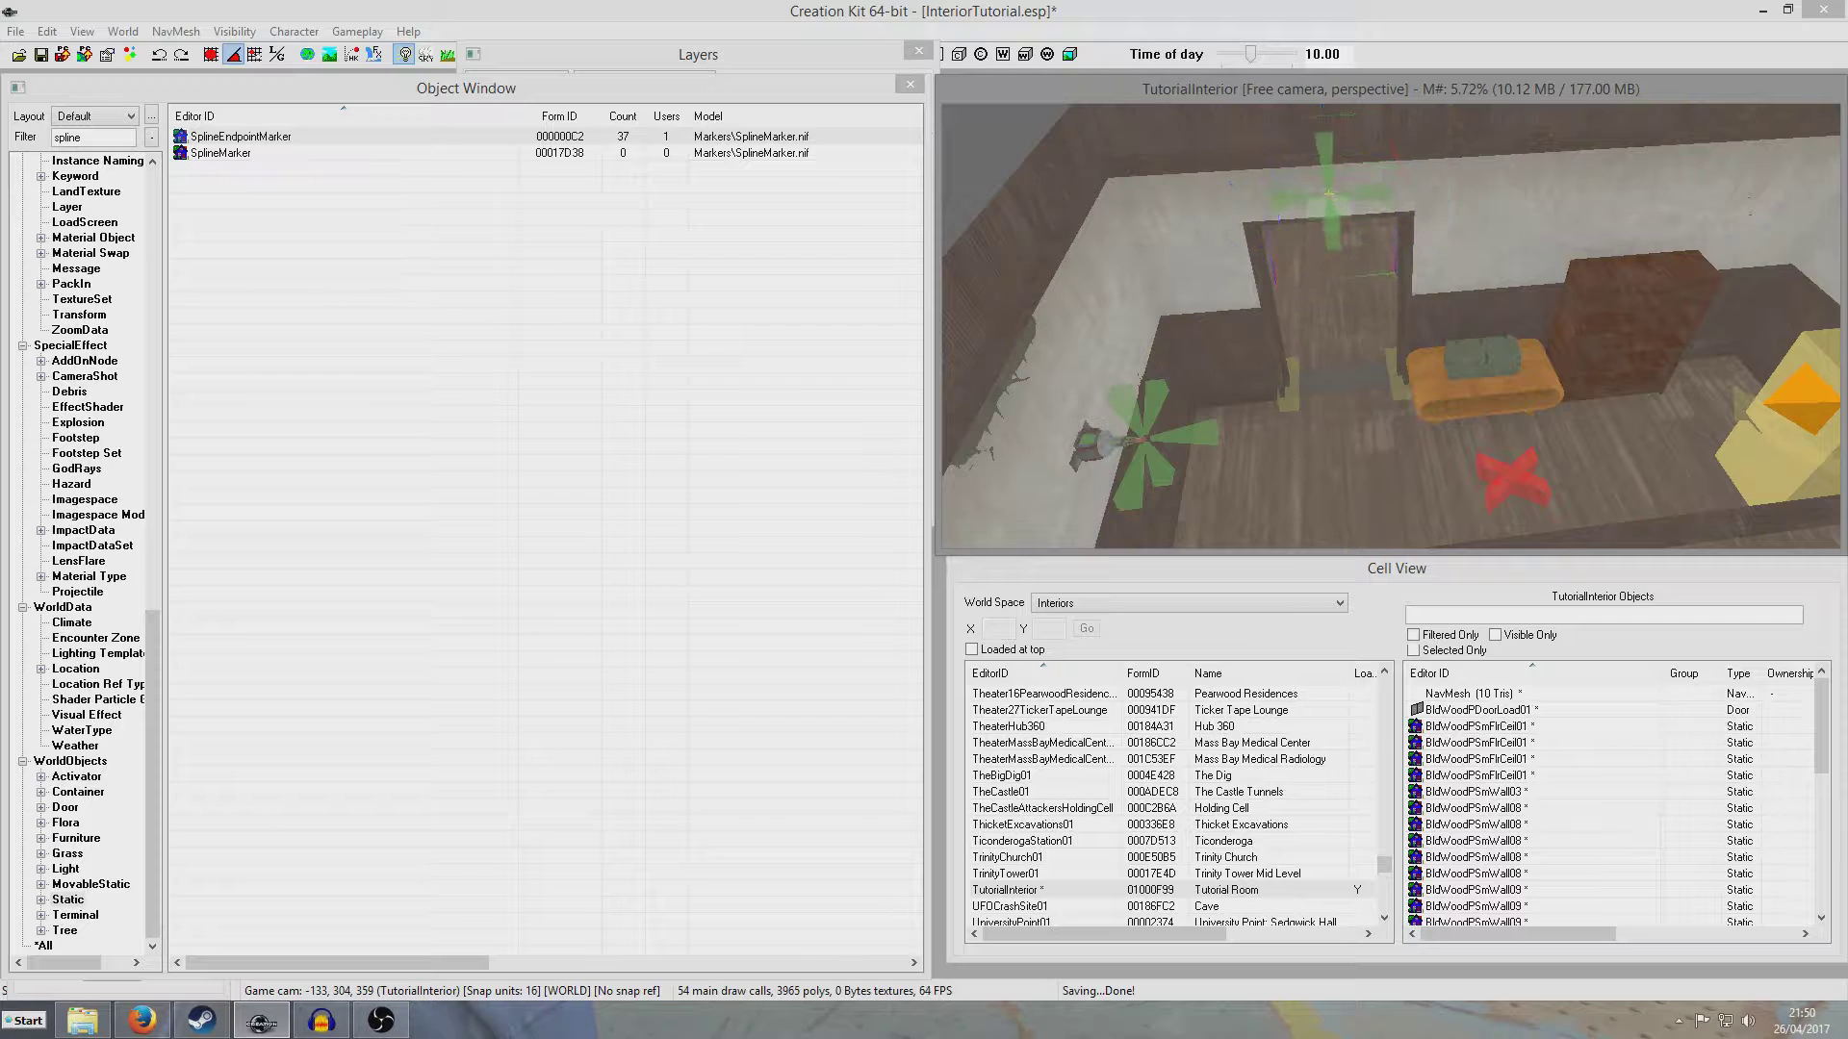
scroll(1407, 235, up, 5)
mouse_move(1407, 235)
shift+middle_down()
mouse_move(1386, 212)
mouse_move(1332, 261)
shift+middle_up()
drag(1218, 286, 1293, 188)
drag(1336, 258, 1350, 316)
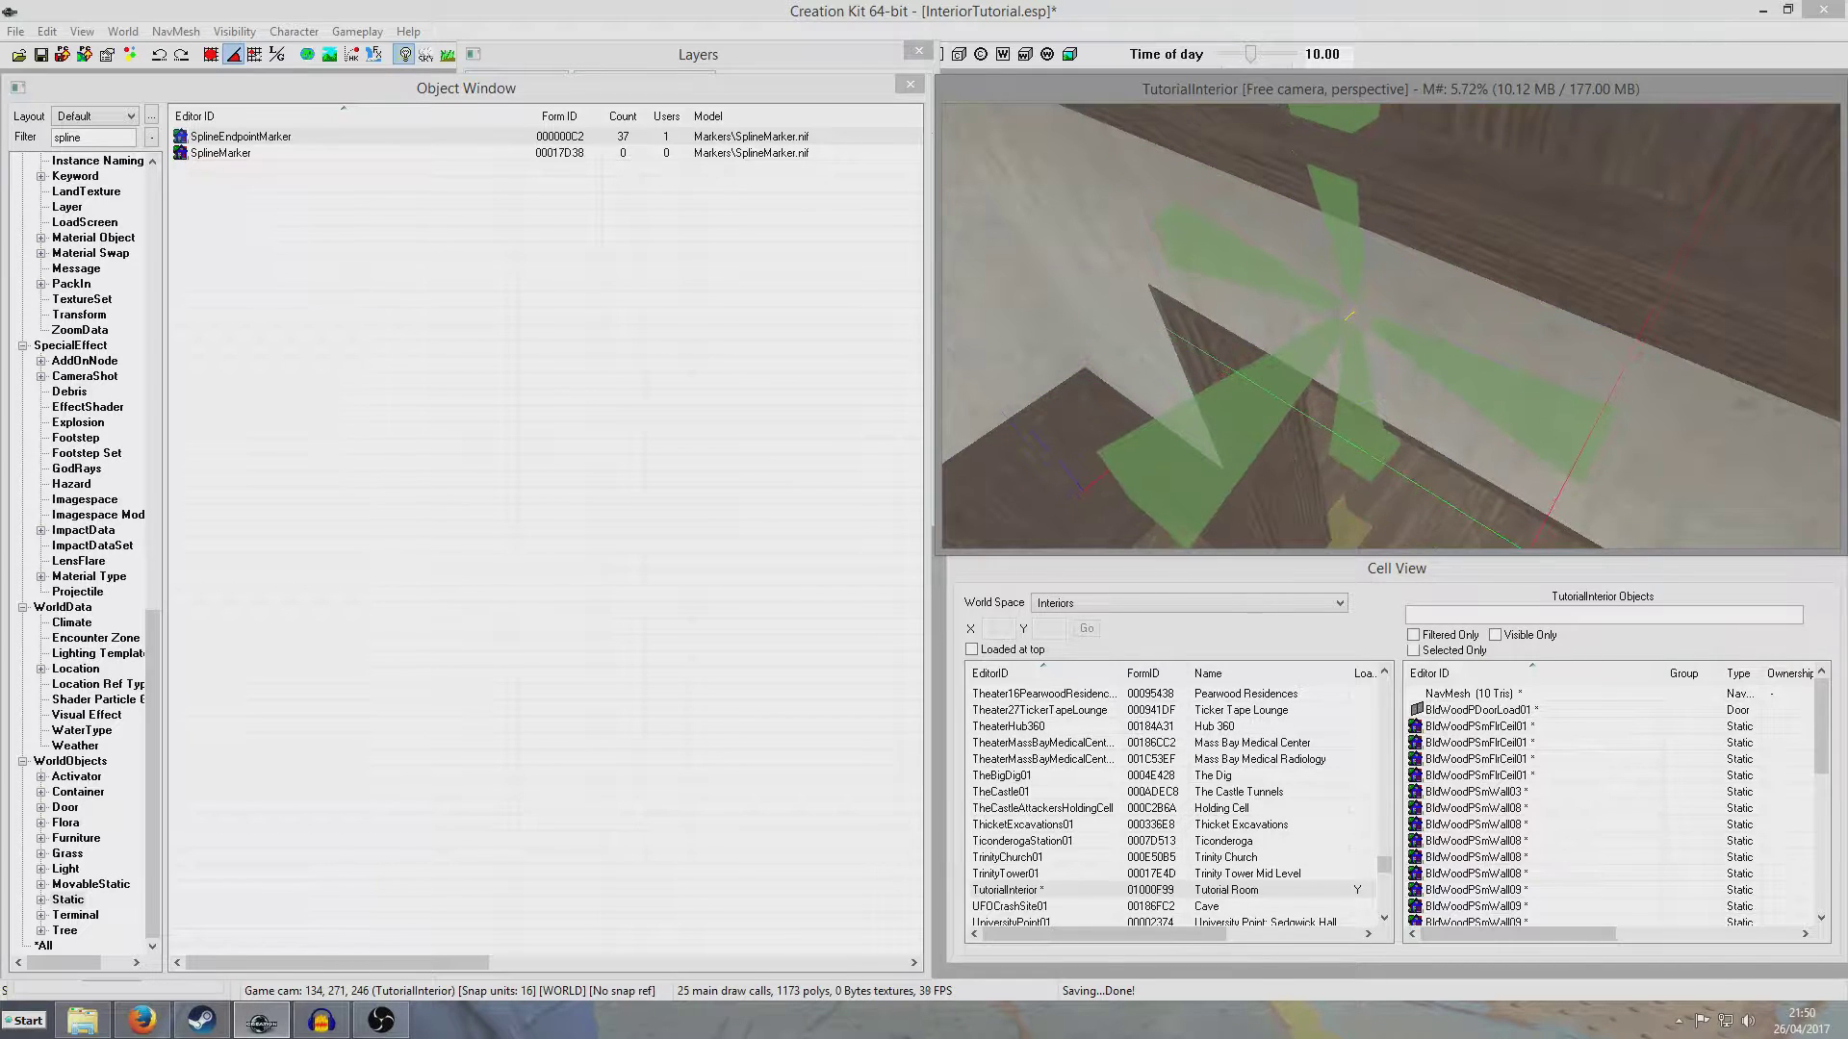
- Link the two endpoint markers with a BlackWireSpline01 spline, keeping thickness 10 and slack 0
scroll(1360, 249, down, 6)
mouse_move(1370, 401)
shift+middle_down()
mouse_move(1295, 389)
mouse_move(1216, 421)
mouse_move(1347, 300)
mouse_move(1339, 188)
mouse_move(1372, 326)
mouse_move(1314, 325)
mouse_move(1386, 332)
mouse_move(1431, 385)
shift+middle_up()
scroll(1347, 301, up, 4)
scroll(1344, 168, up, 4)
scroll(1371, 327, down, 8)
scroll(1434, 385, up, 8)
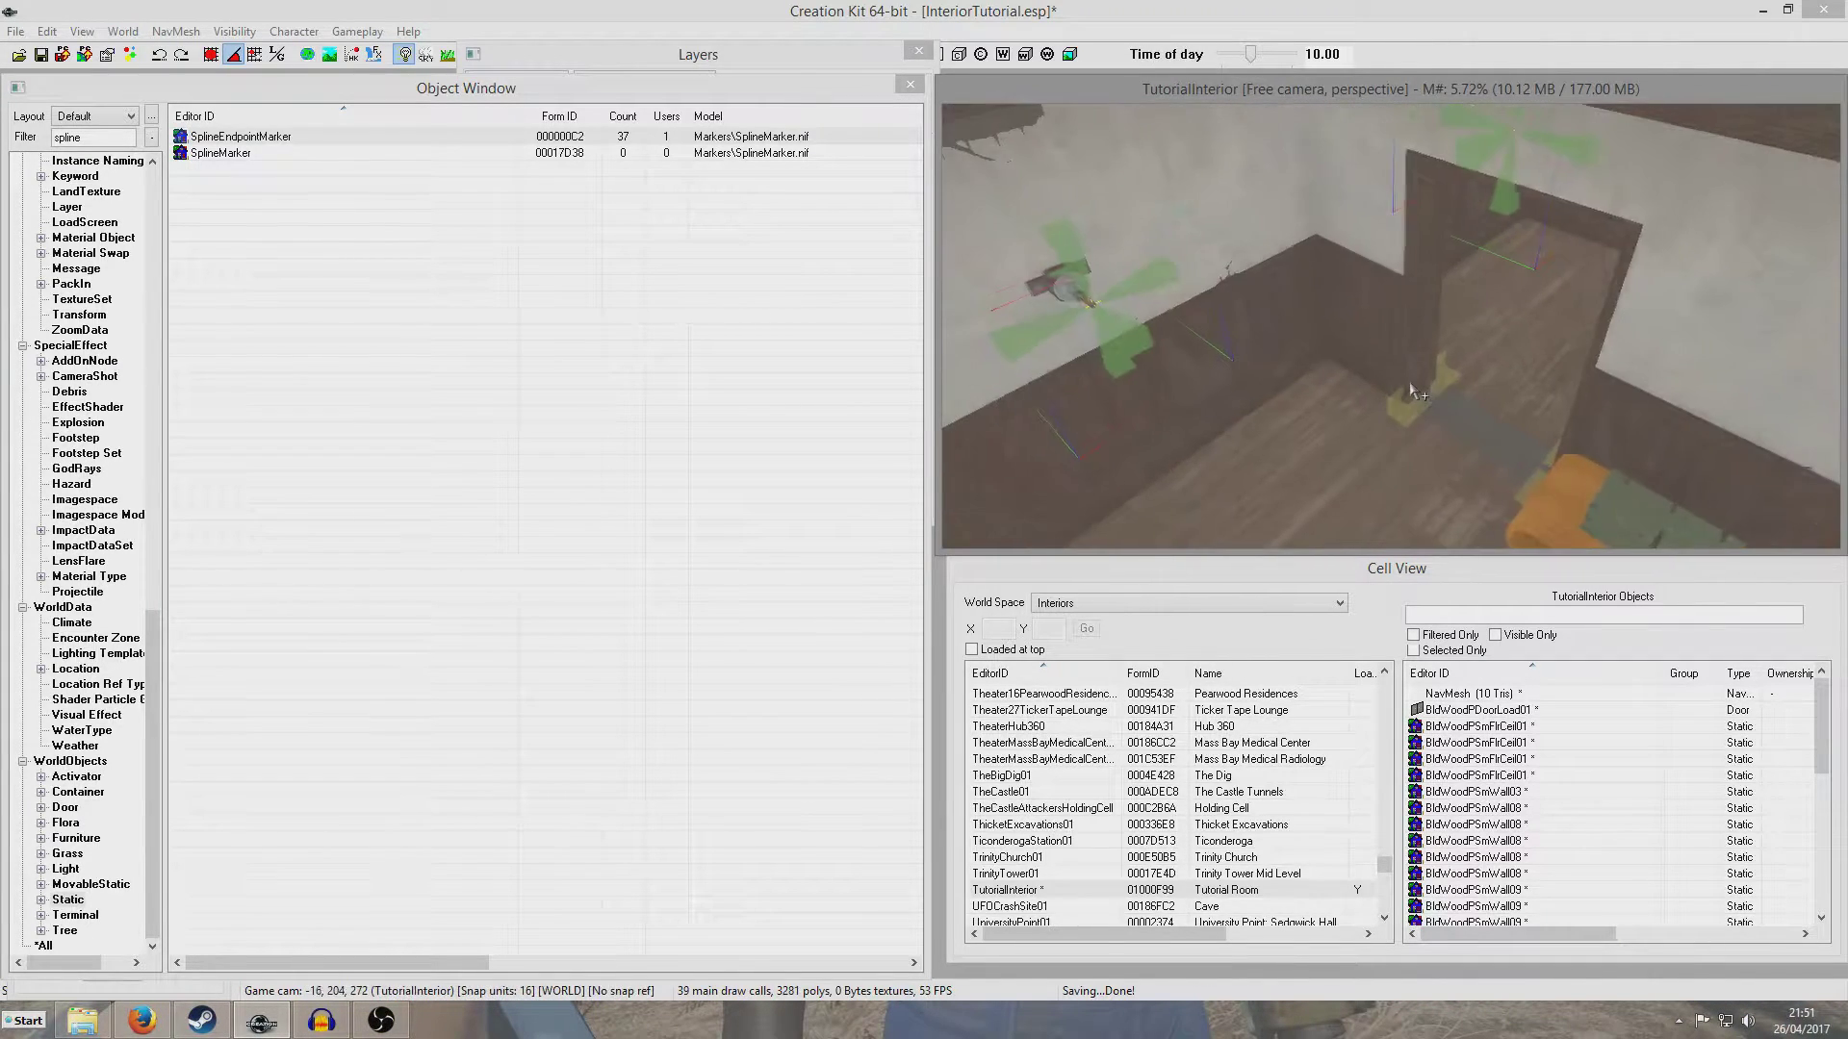
key(j)
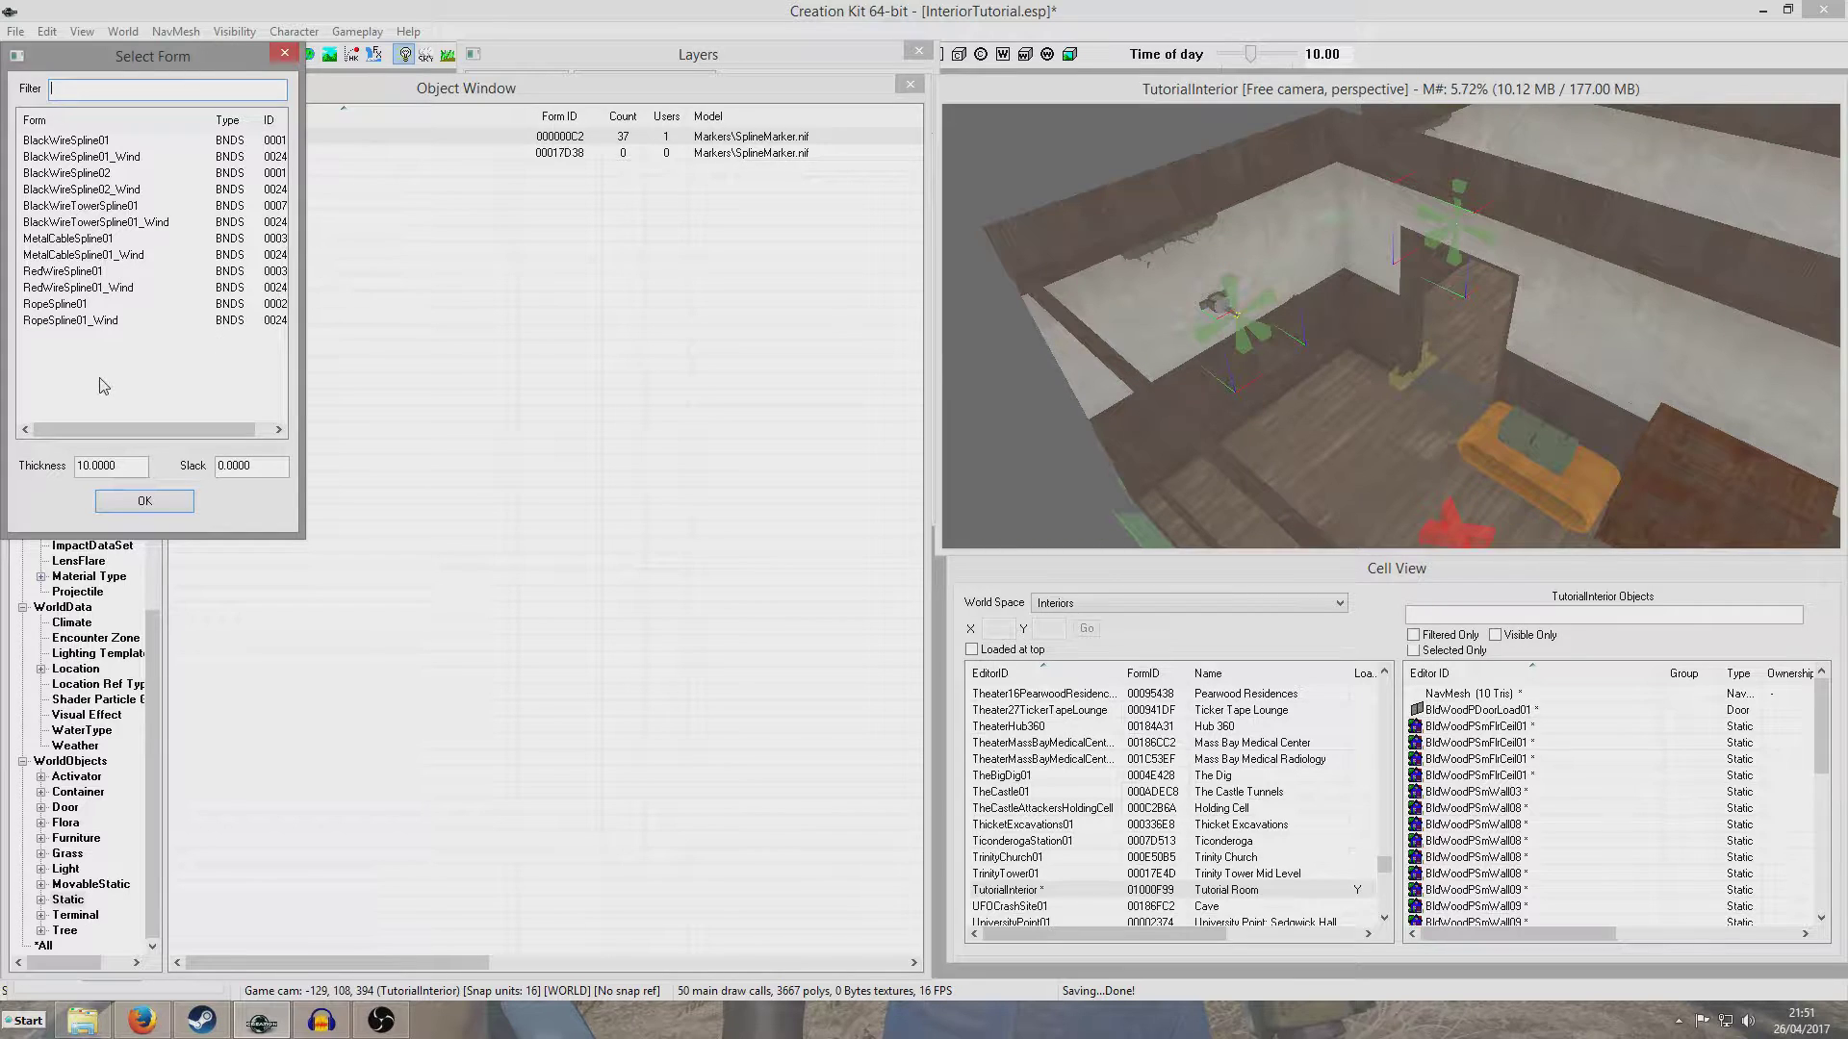
click(108, 143)
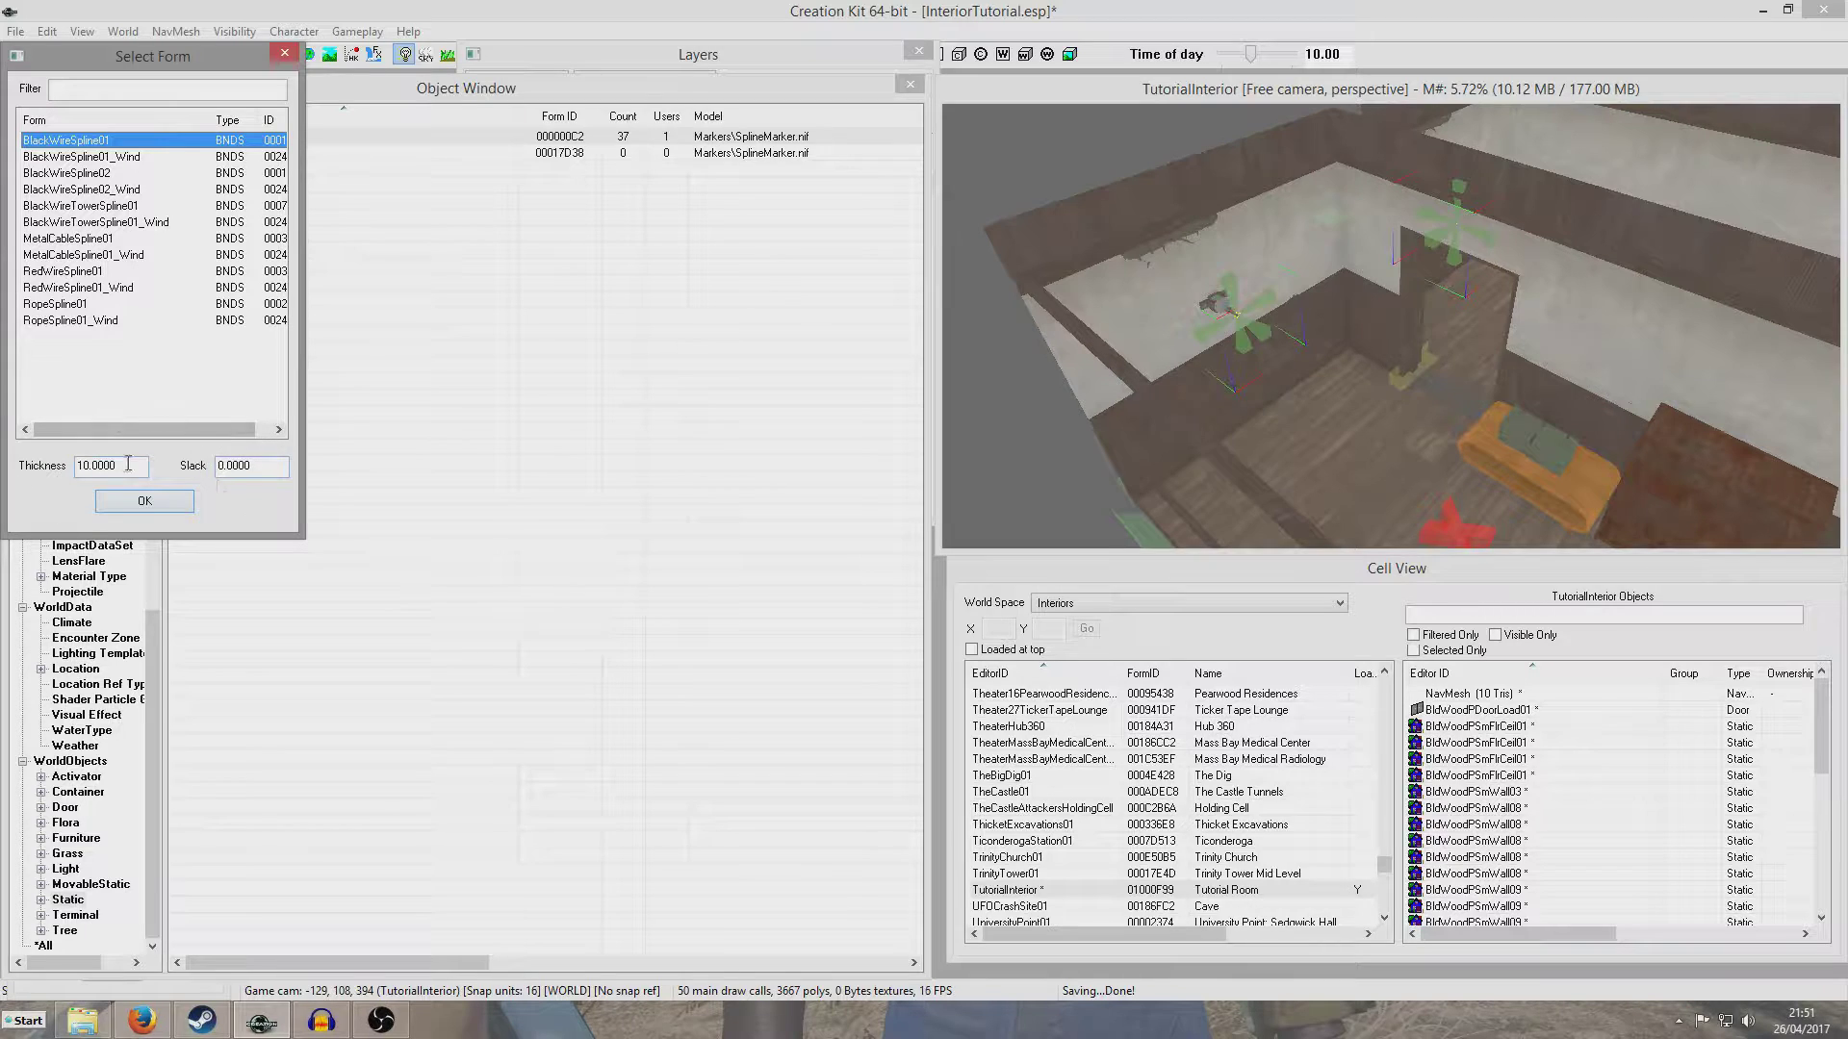
double_click(117, 142)
click(1244, 100)
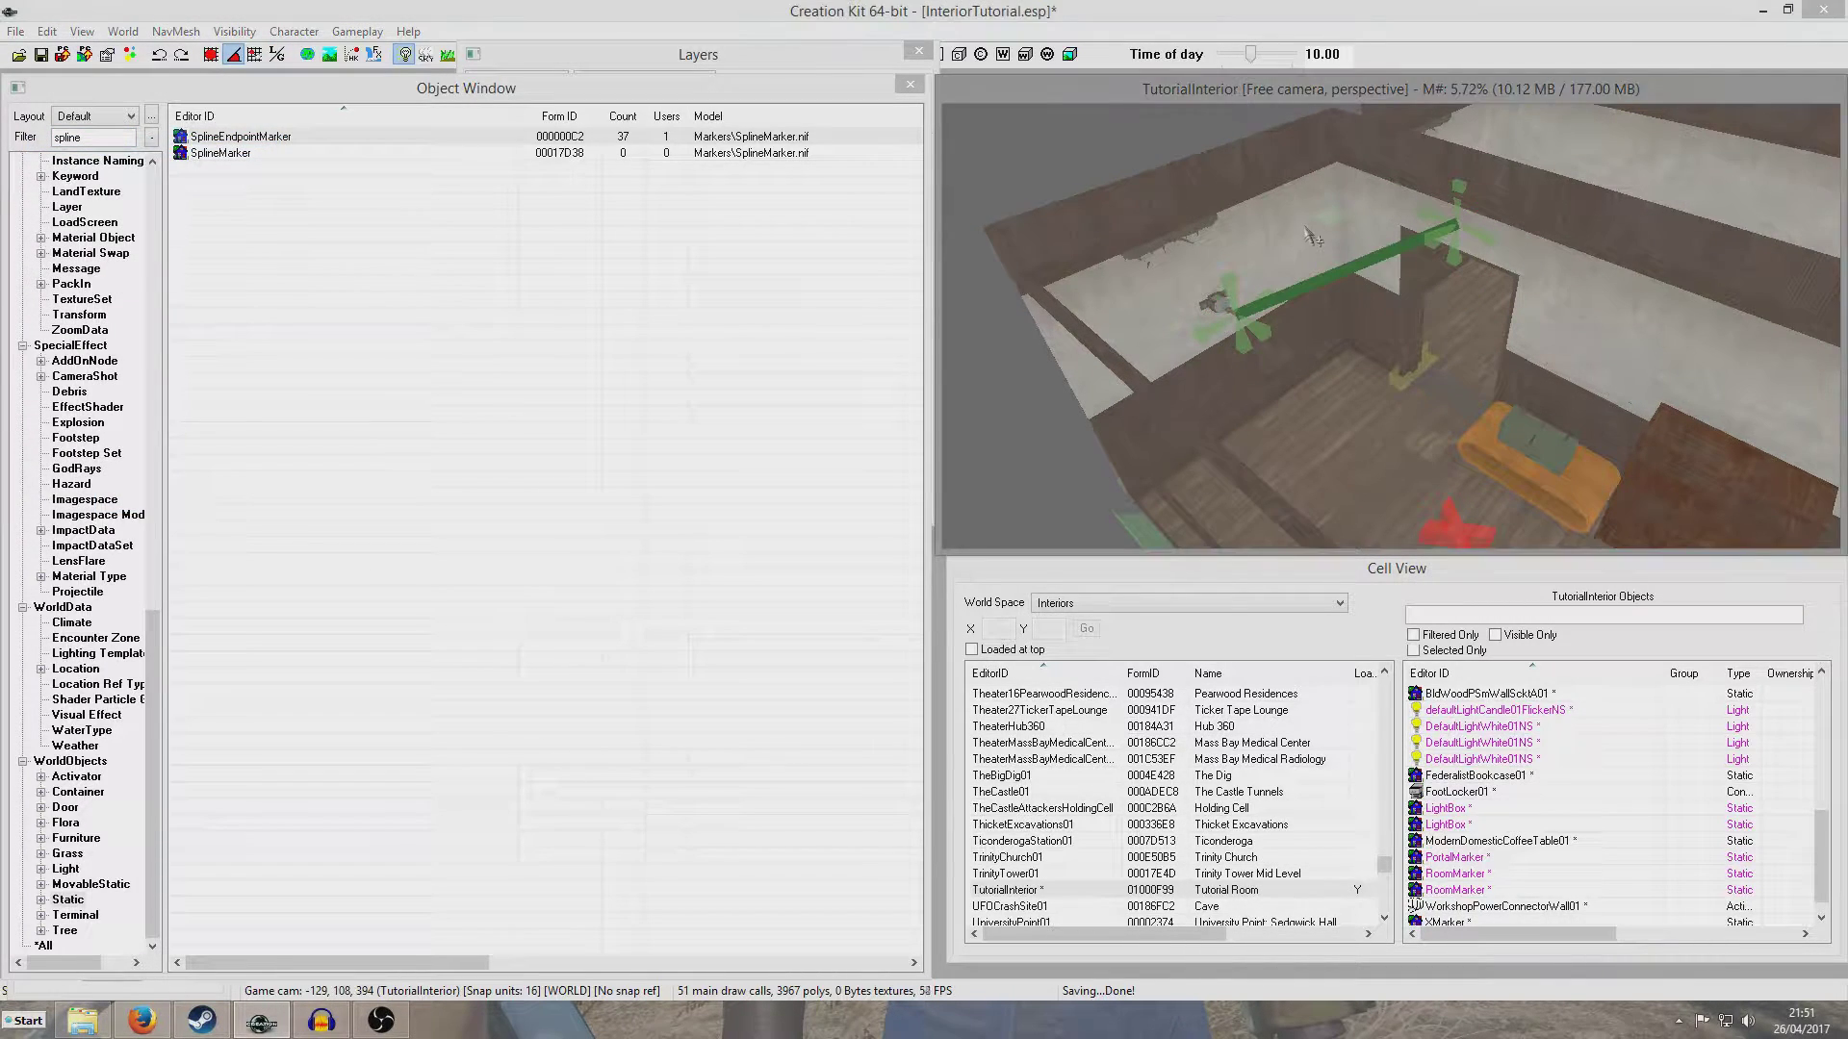
- Examine the black wire spline between the connector and the doorway marker up close, deselected and selected
scroll(1302, 228, up, 4)
mouse_move(1295, 222)
shift+middle_down()
mouse_move(1345, 195)
mouse_move(1353, 231)
mouse_move(1314, 264)
mouse_move(1256, 224)
mouse_move(1392, 311)
mouse_move(1243, 256)
mouse_move(1295, 289)
mouse_move(1264, 207)
shift+middle_up()
click(1278, 237)
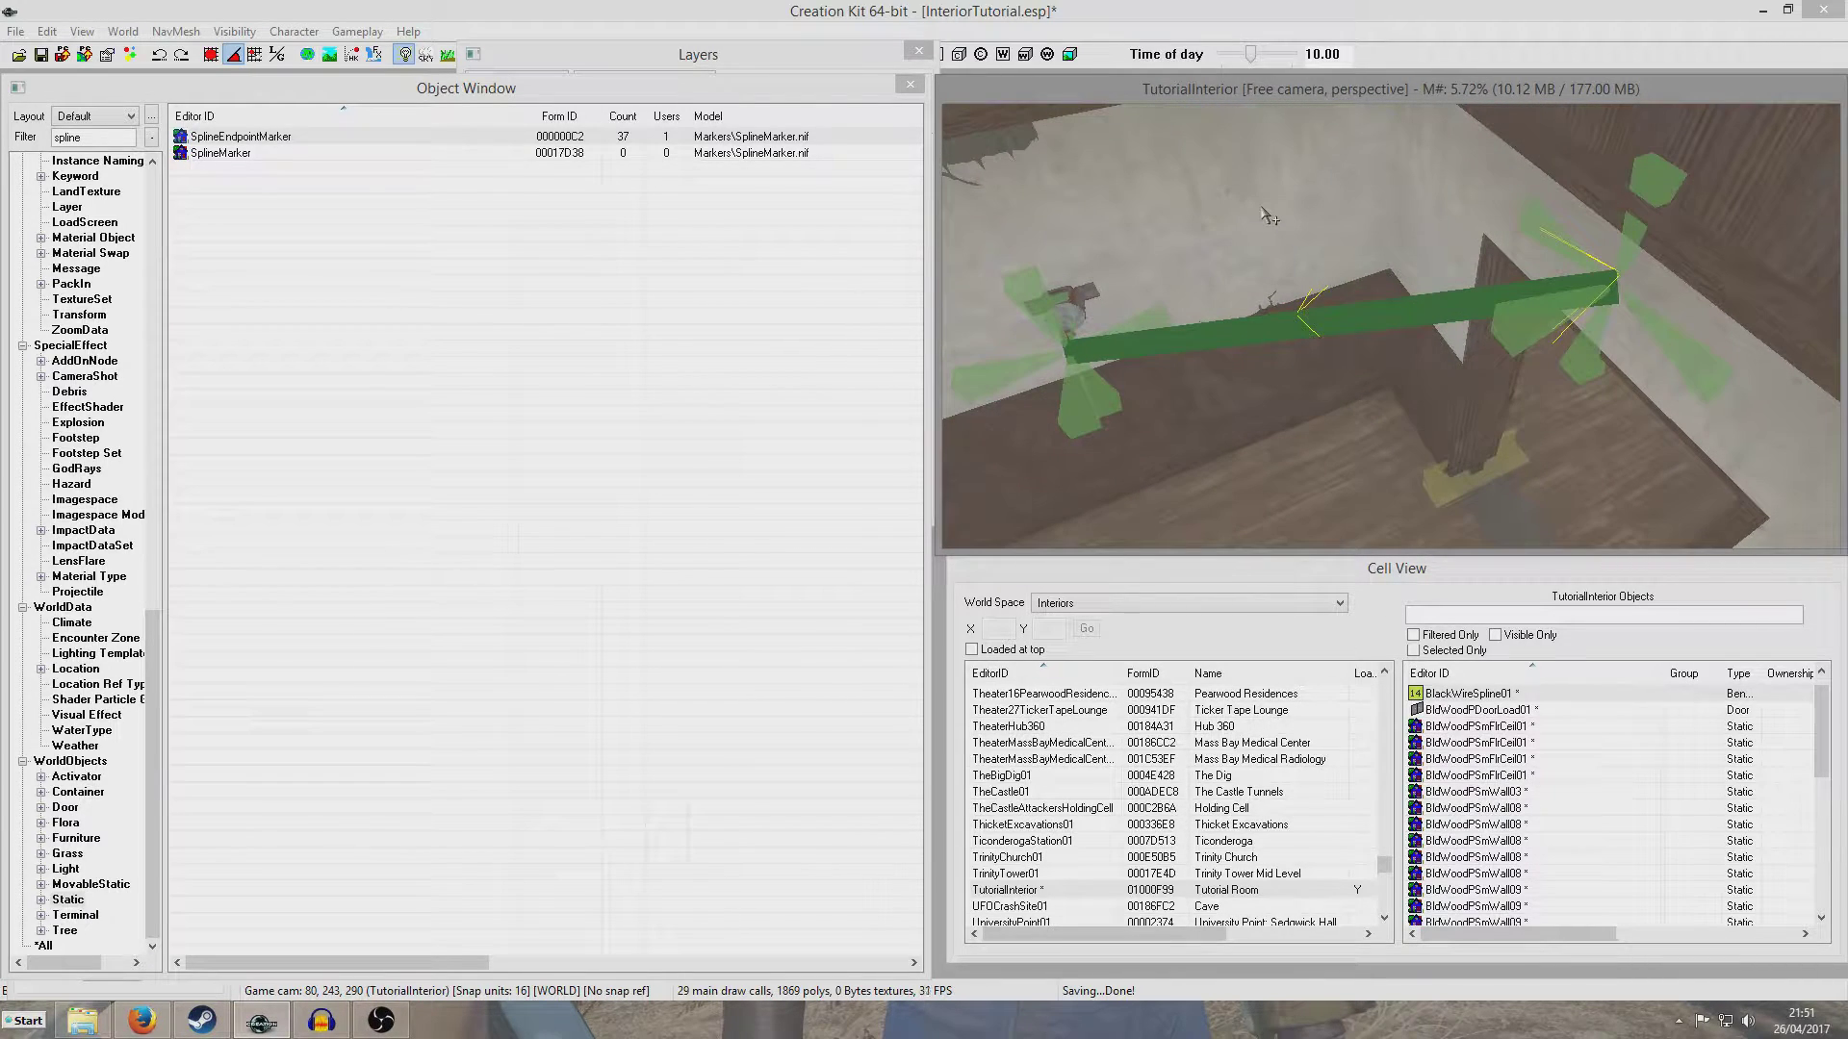
click(1145, 202)
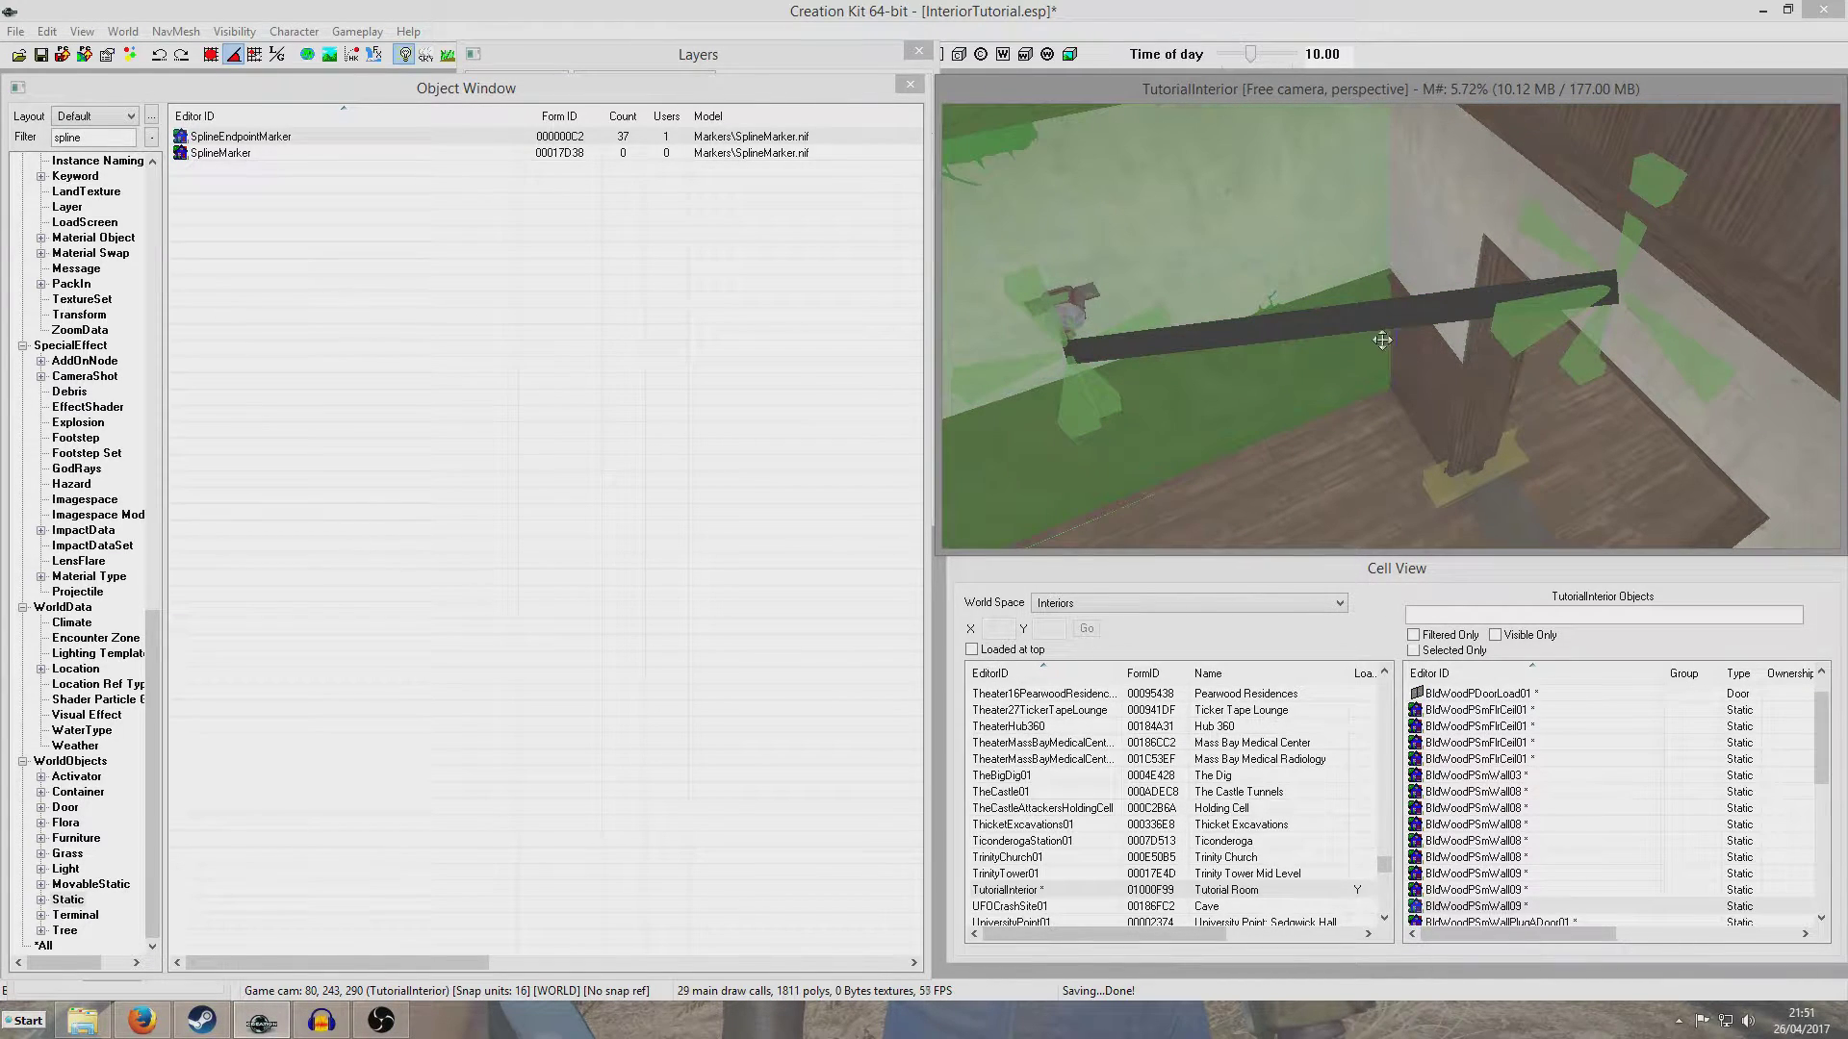
click(1315, 335)
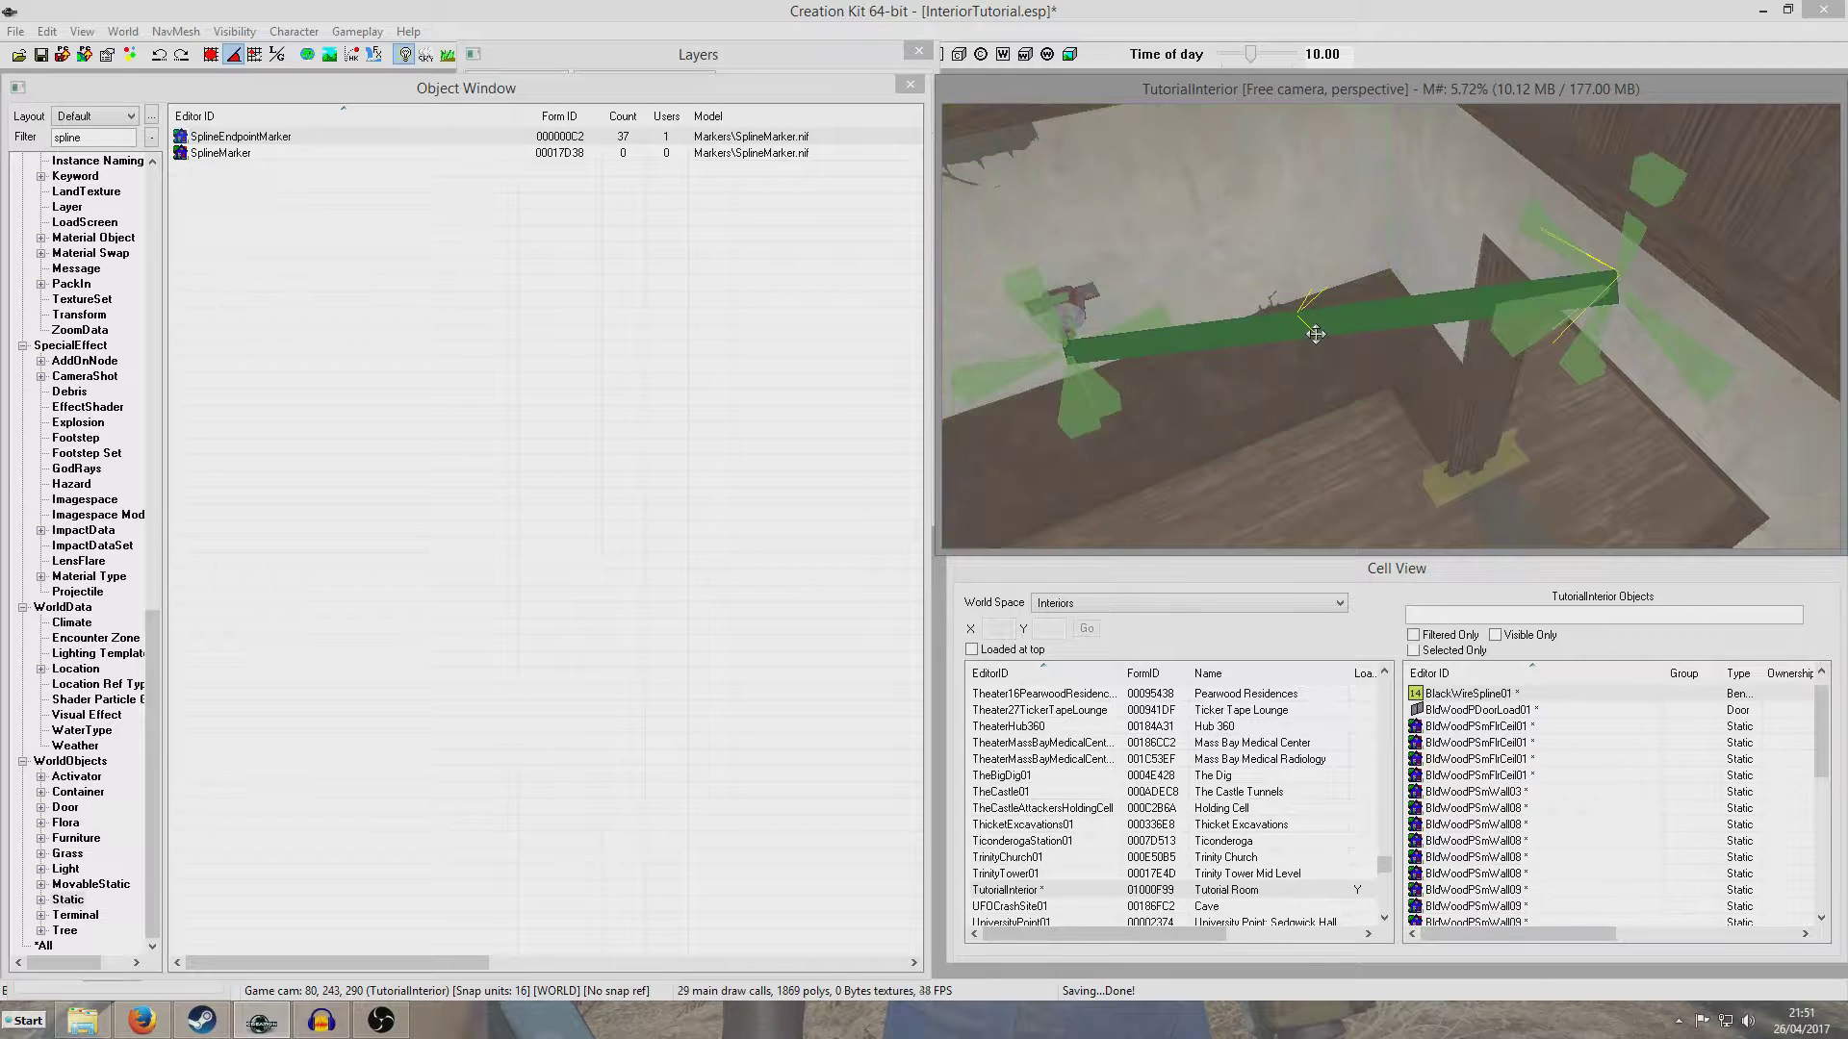
shift+middle_drag(1326, 366, 1305, 327)
scroll(1321, 323, up, 3)
scroll(1323, 327, down, 1)
scroll(1305, 327, down, 3)
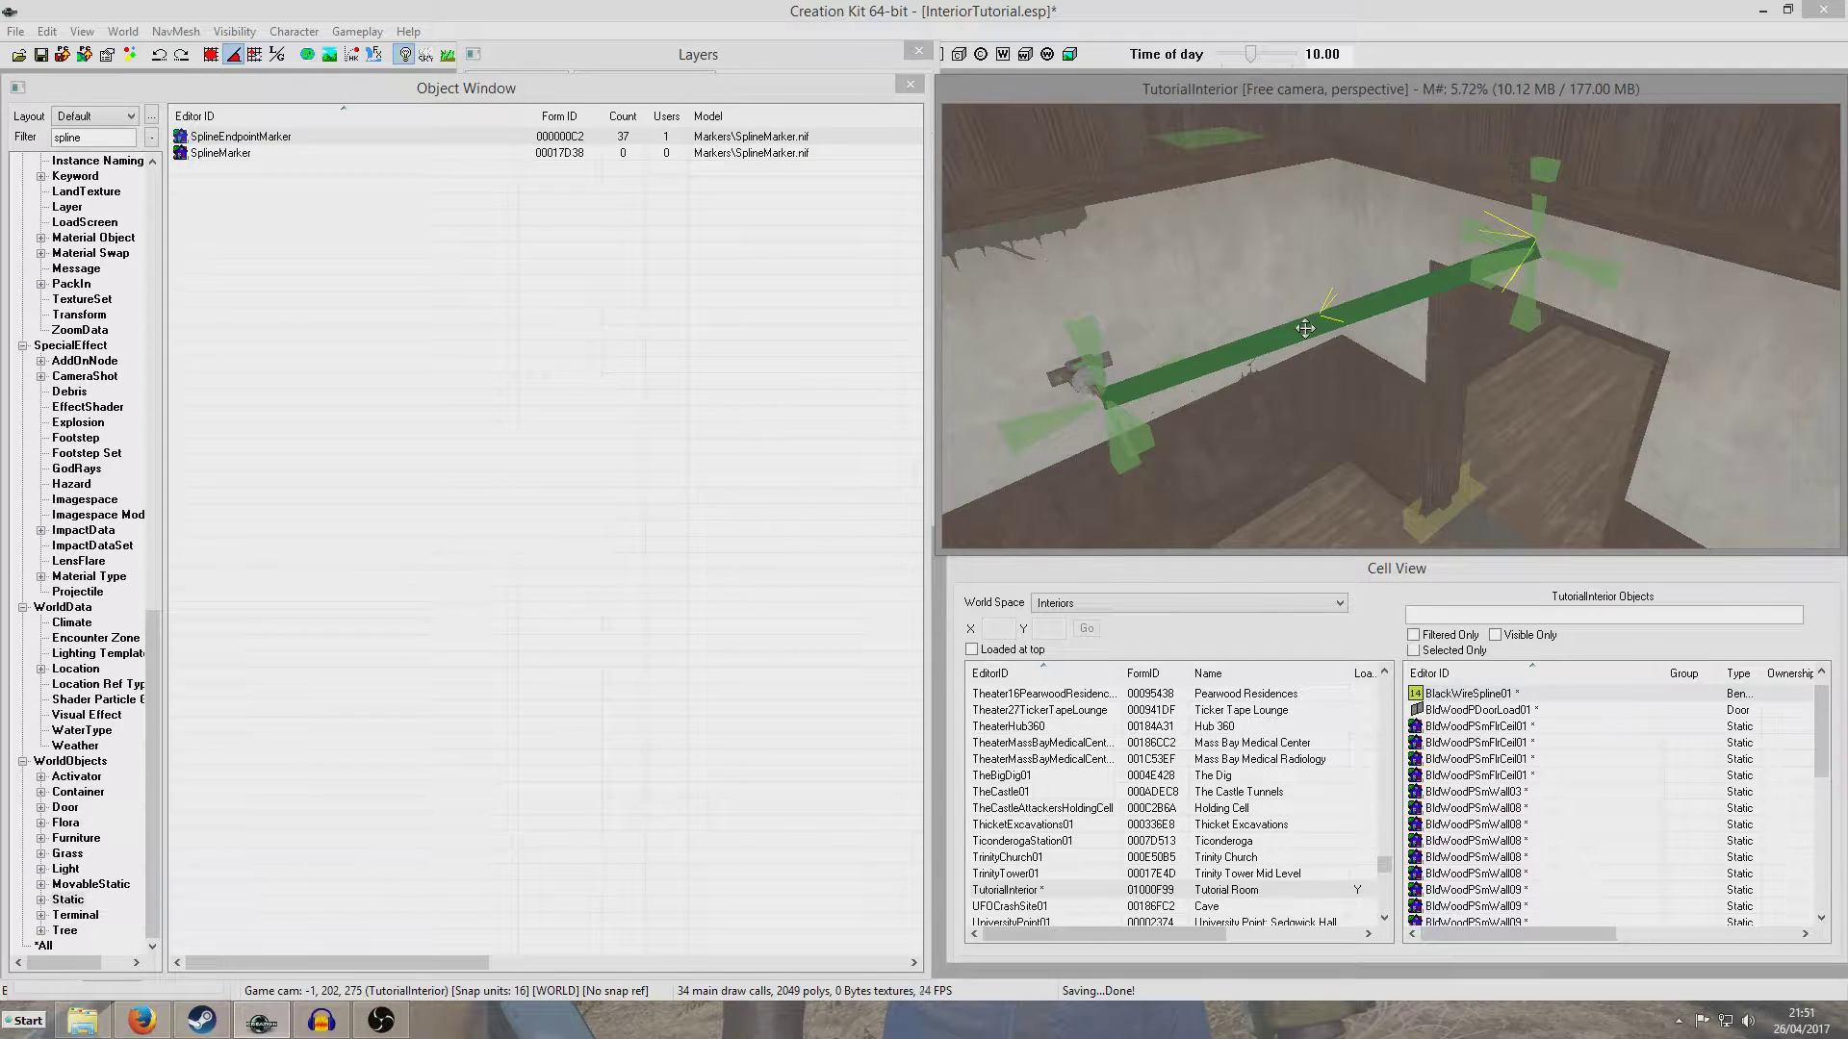
- Reduce the thickness of the black wire spline between the connector and doorway markers until it looks like a slim cable
key(alt+Left)
key(alt+Left)
key(alt+Left)
key(alt+Left)
key(alt+Left)
key(alt+Left)
key(alt+Left)
key(alt+Left)
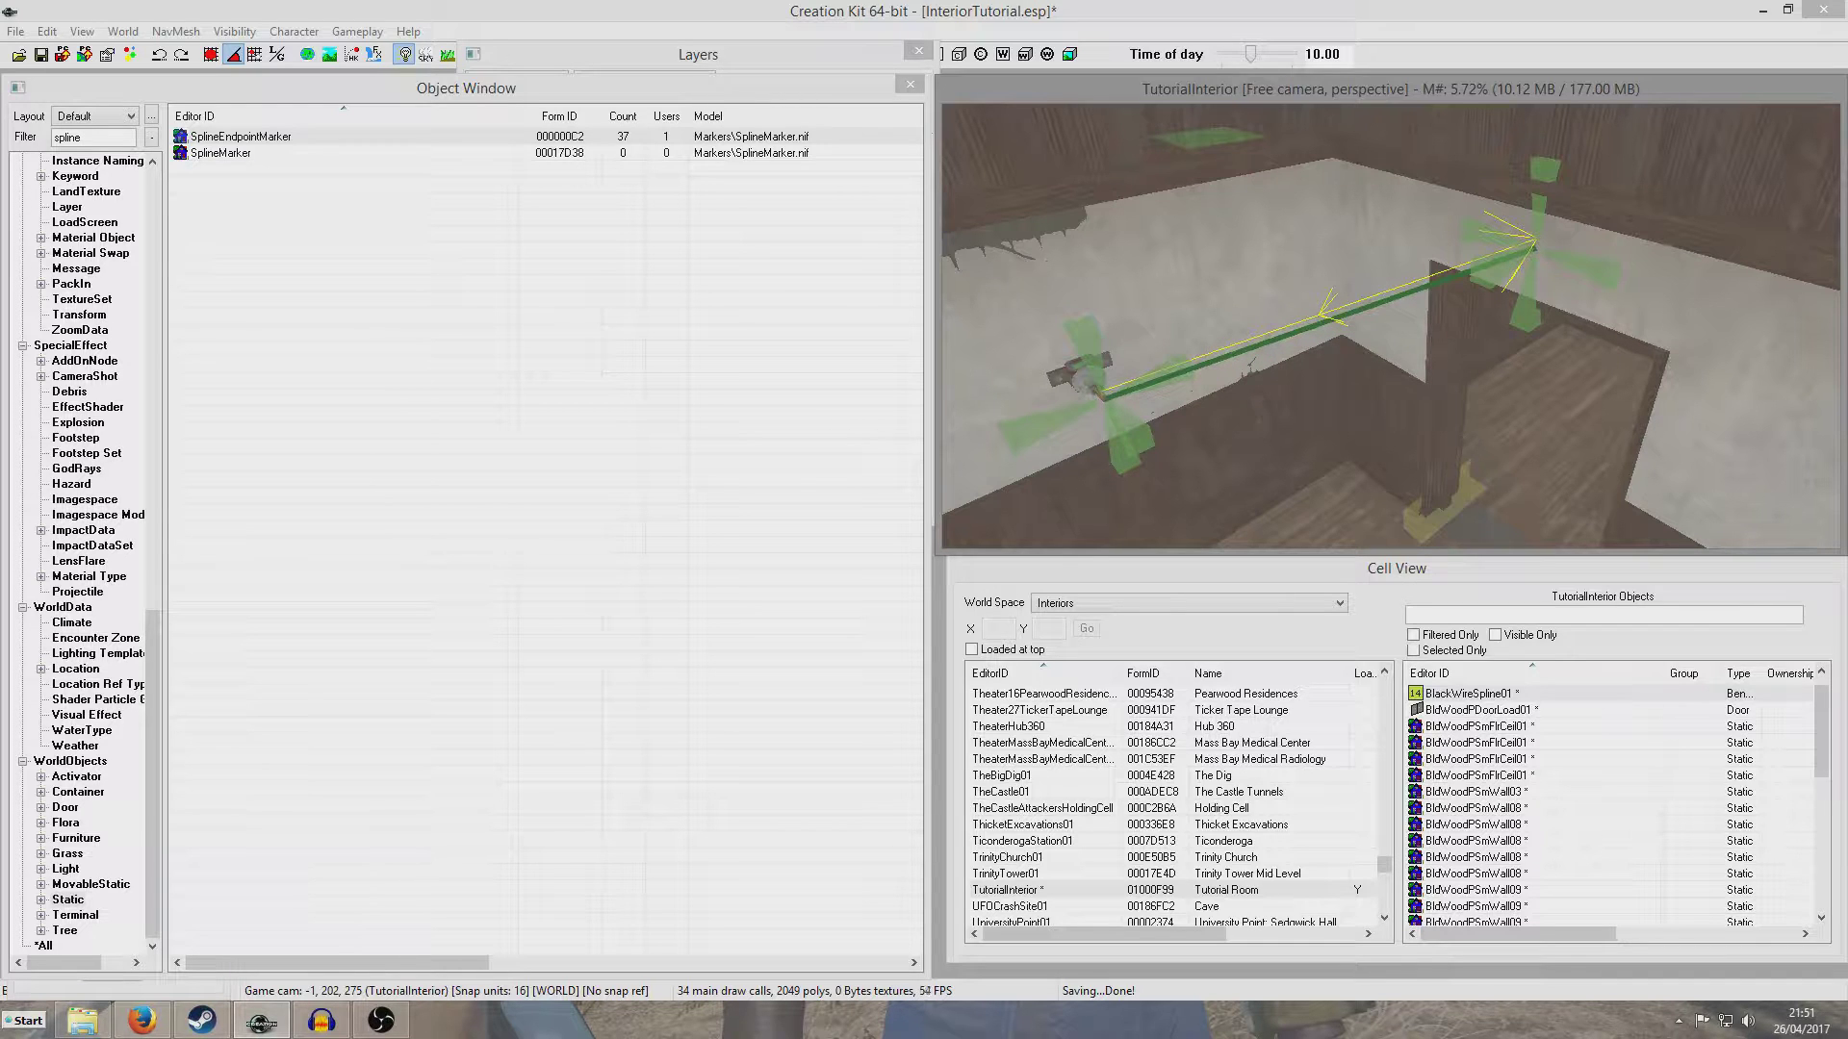
- Try an extreme thickness on the black wire spline, and thin it back down to a slim cable
key(alt+Right)
key(alt+Right)
key(alt+Right)
key(alt+Right)
key(alt+Right)
key(alt+Right)
key(alt+Right)
key(alt+Right)
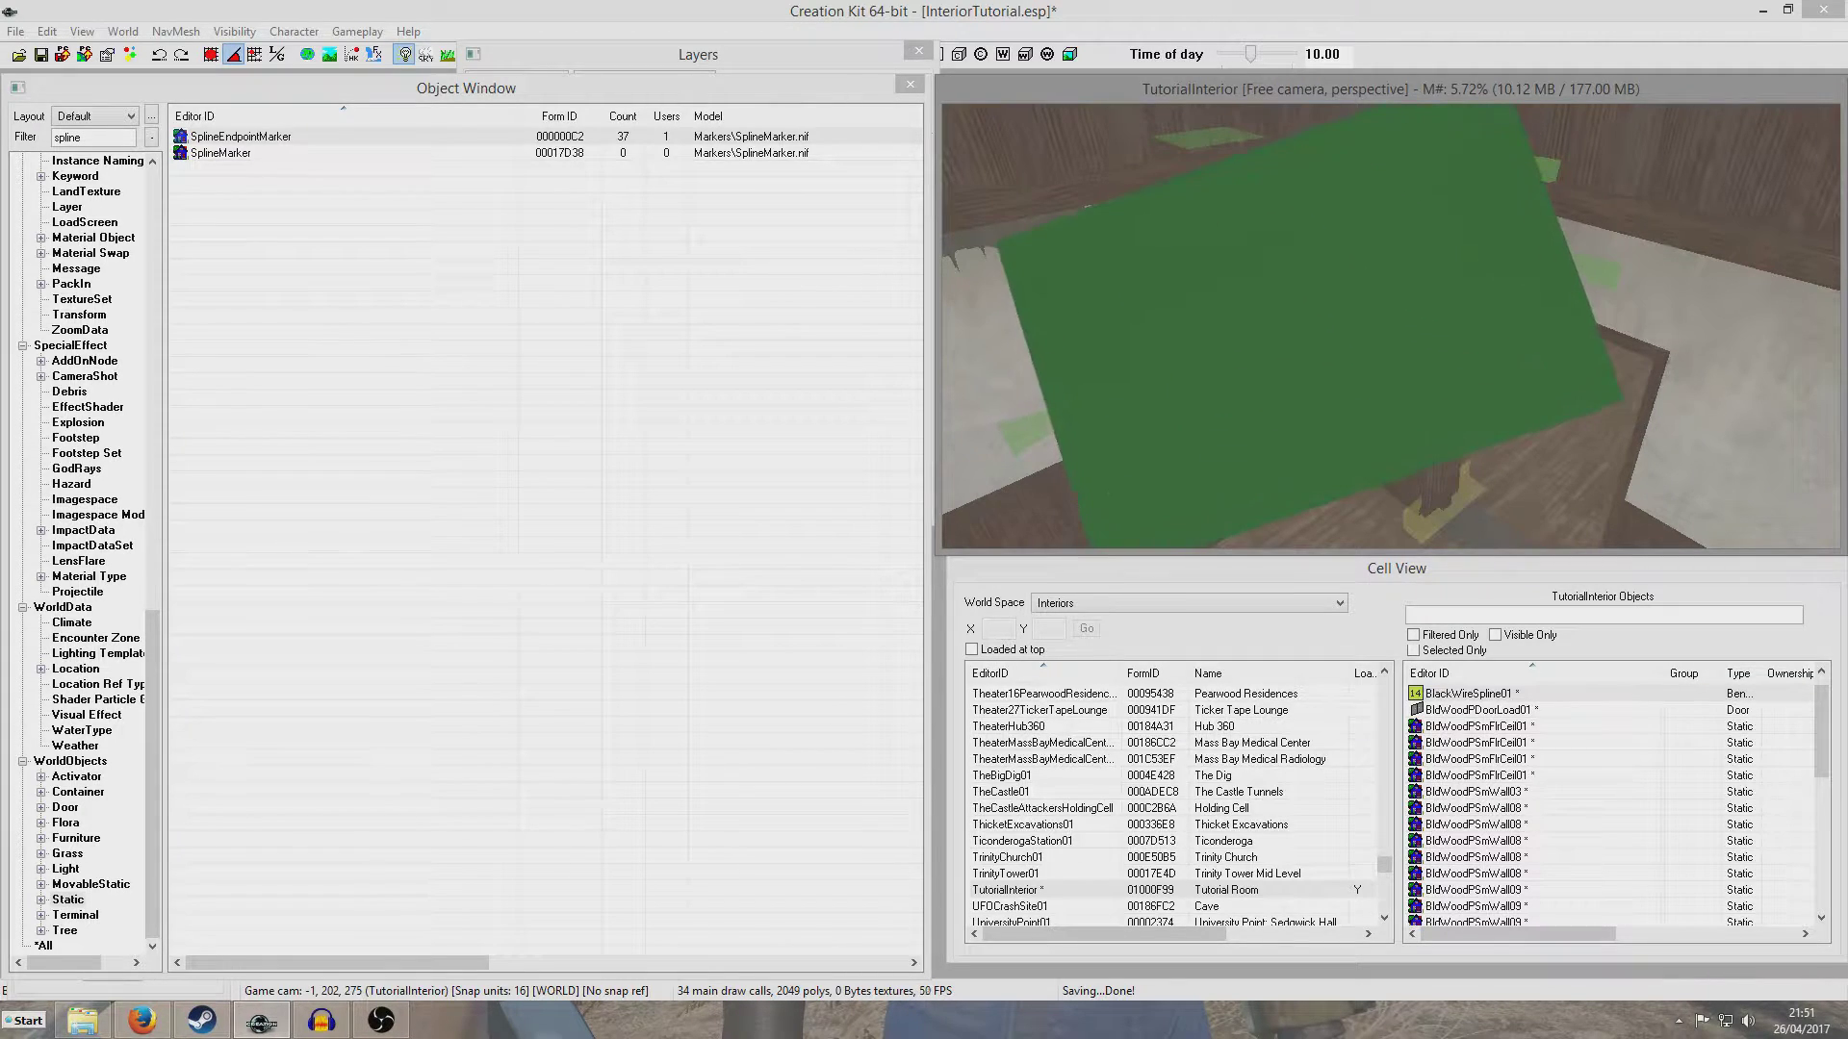
key(alt+Left)
key(alt+Left)
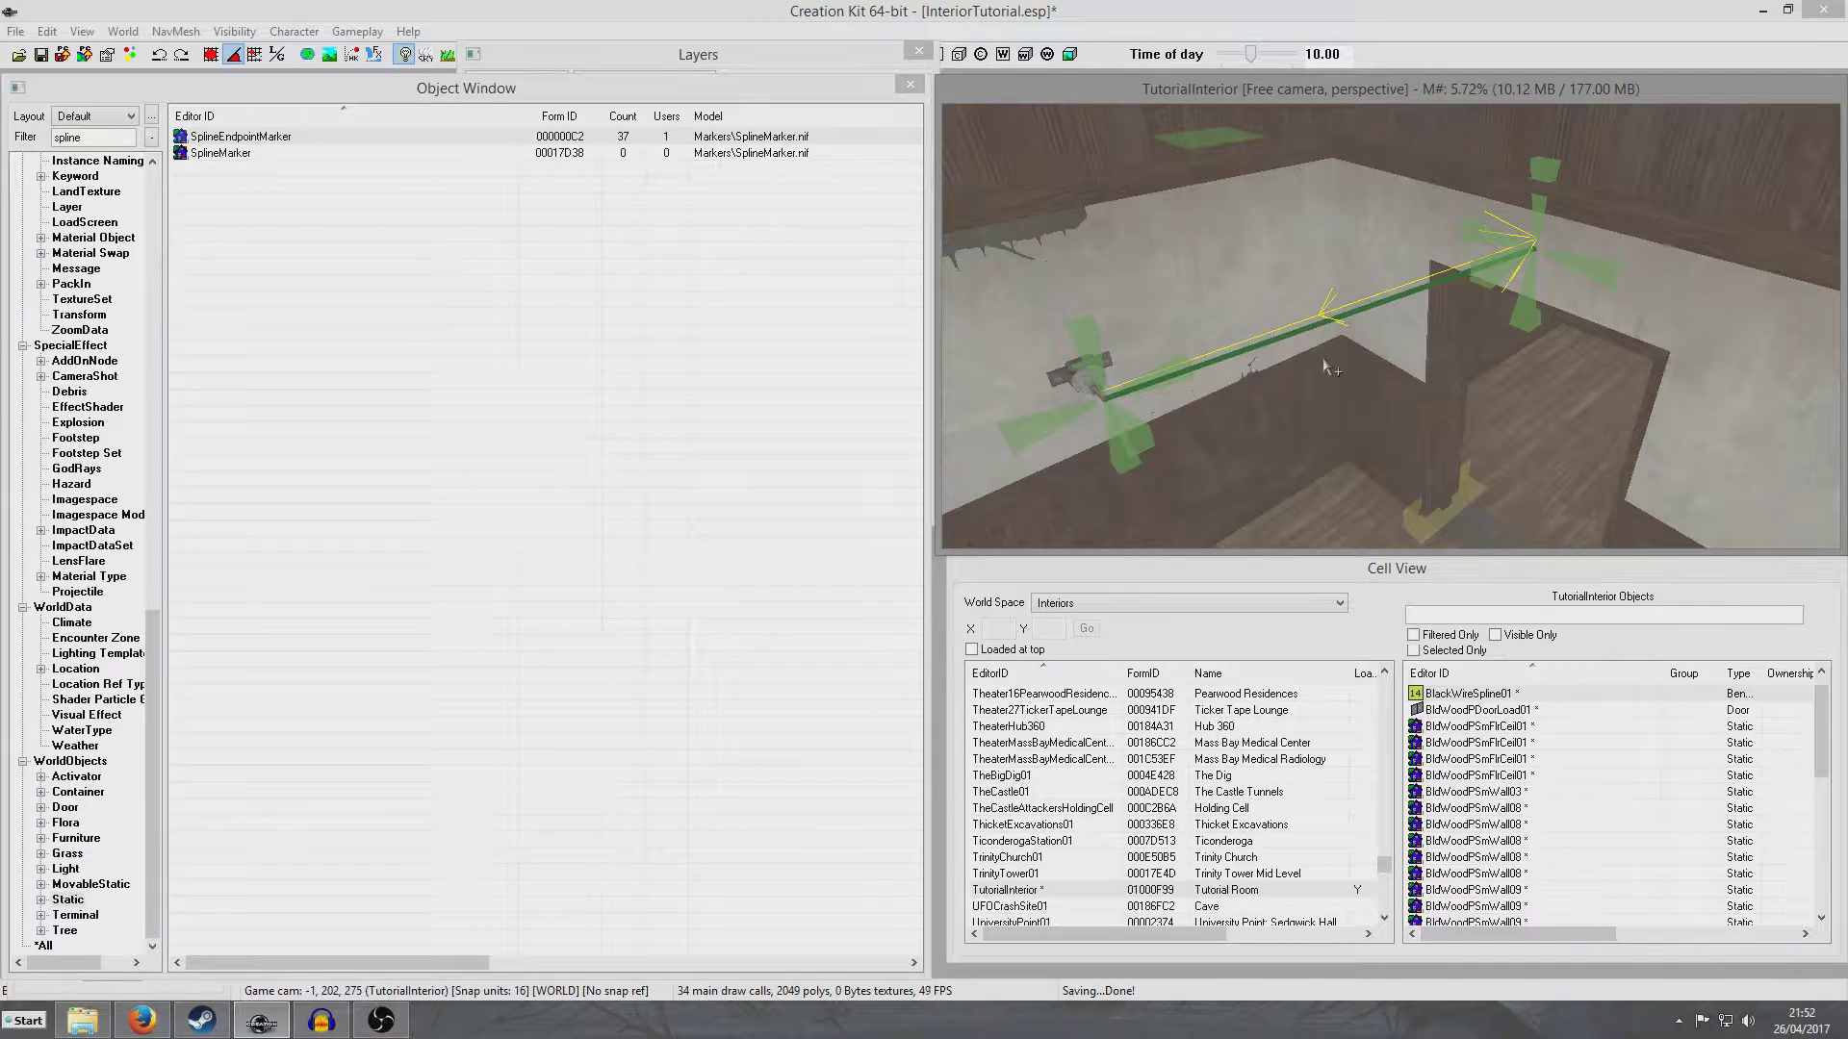
- Increase the slack of the black wire spline so it sags in a deep curve between its two markers
shift+middle_drag(1324, 366, 1356, 346)
scroll(1278, 308, up, 2)
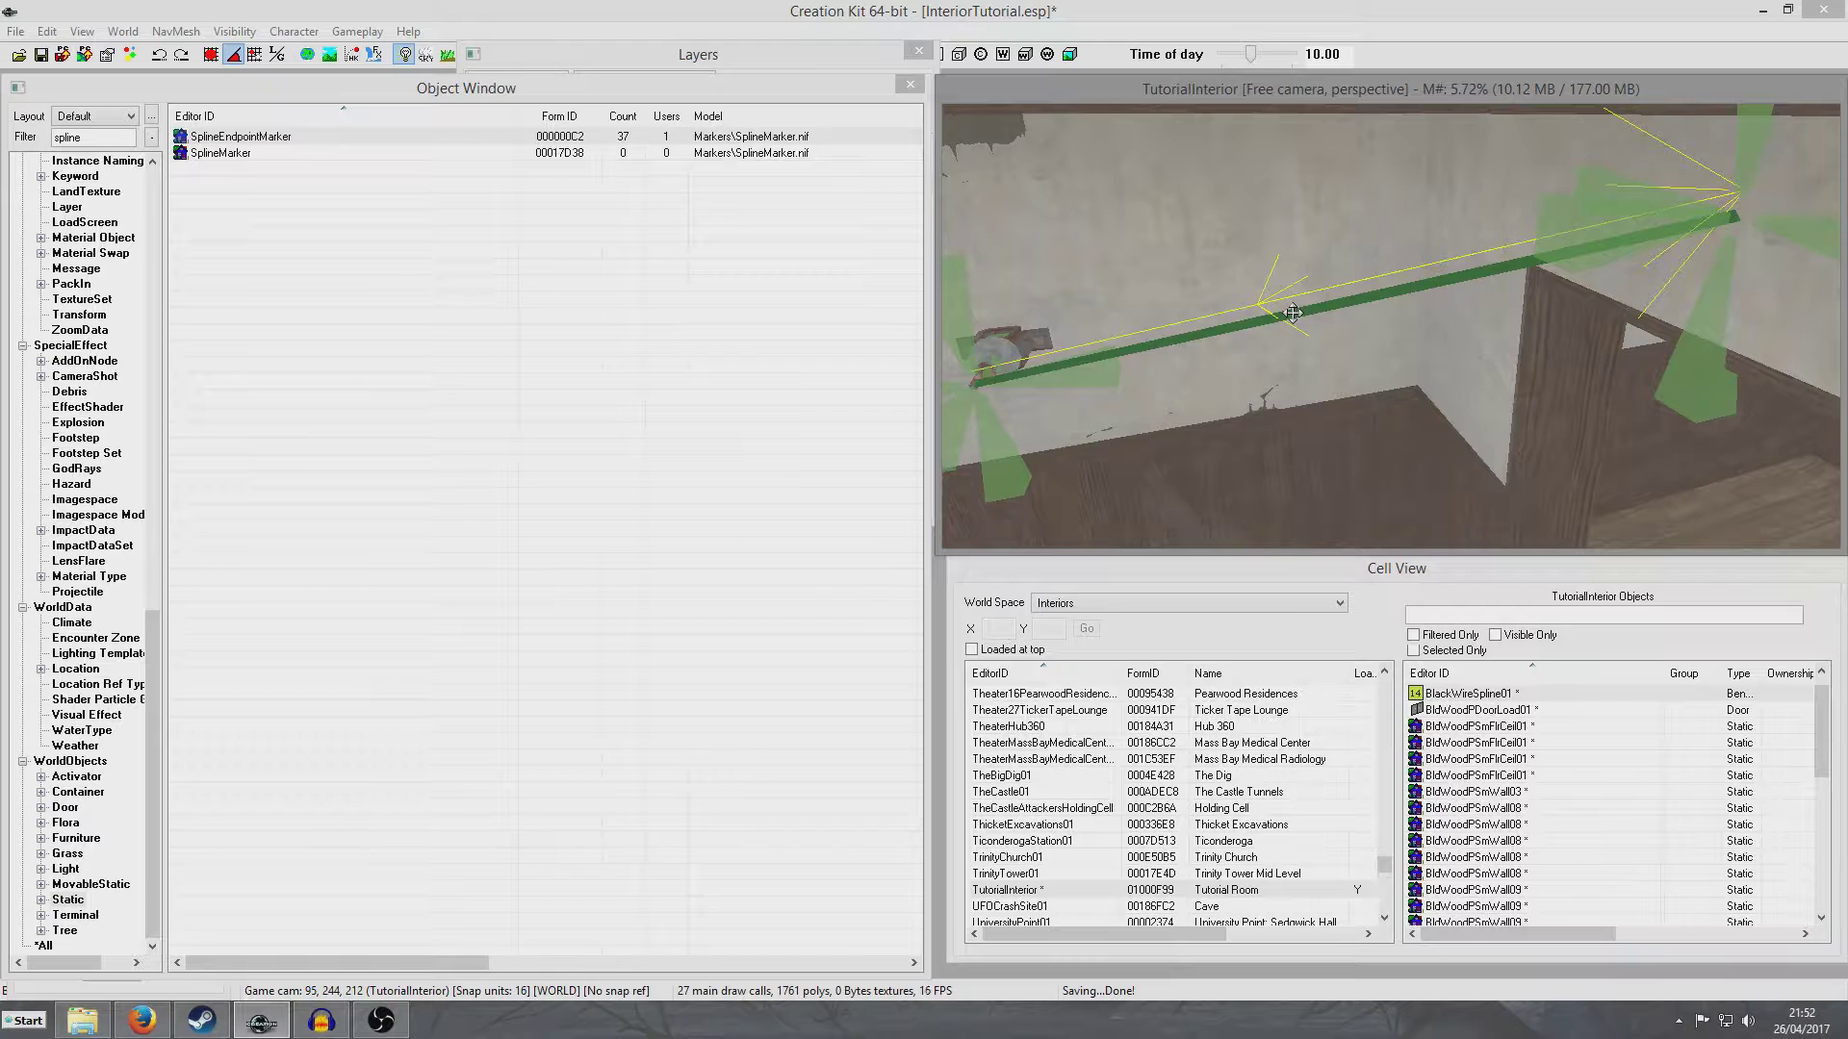
drag(1292, 313, 1314, 313)
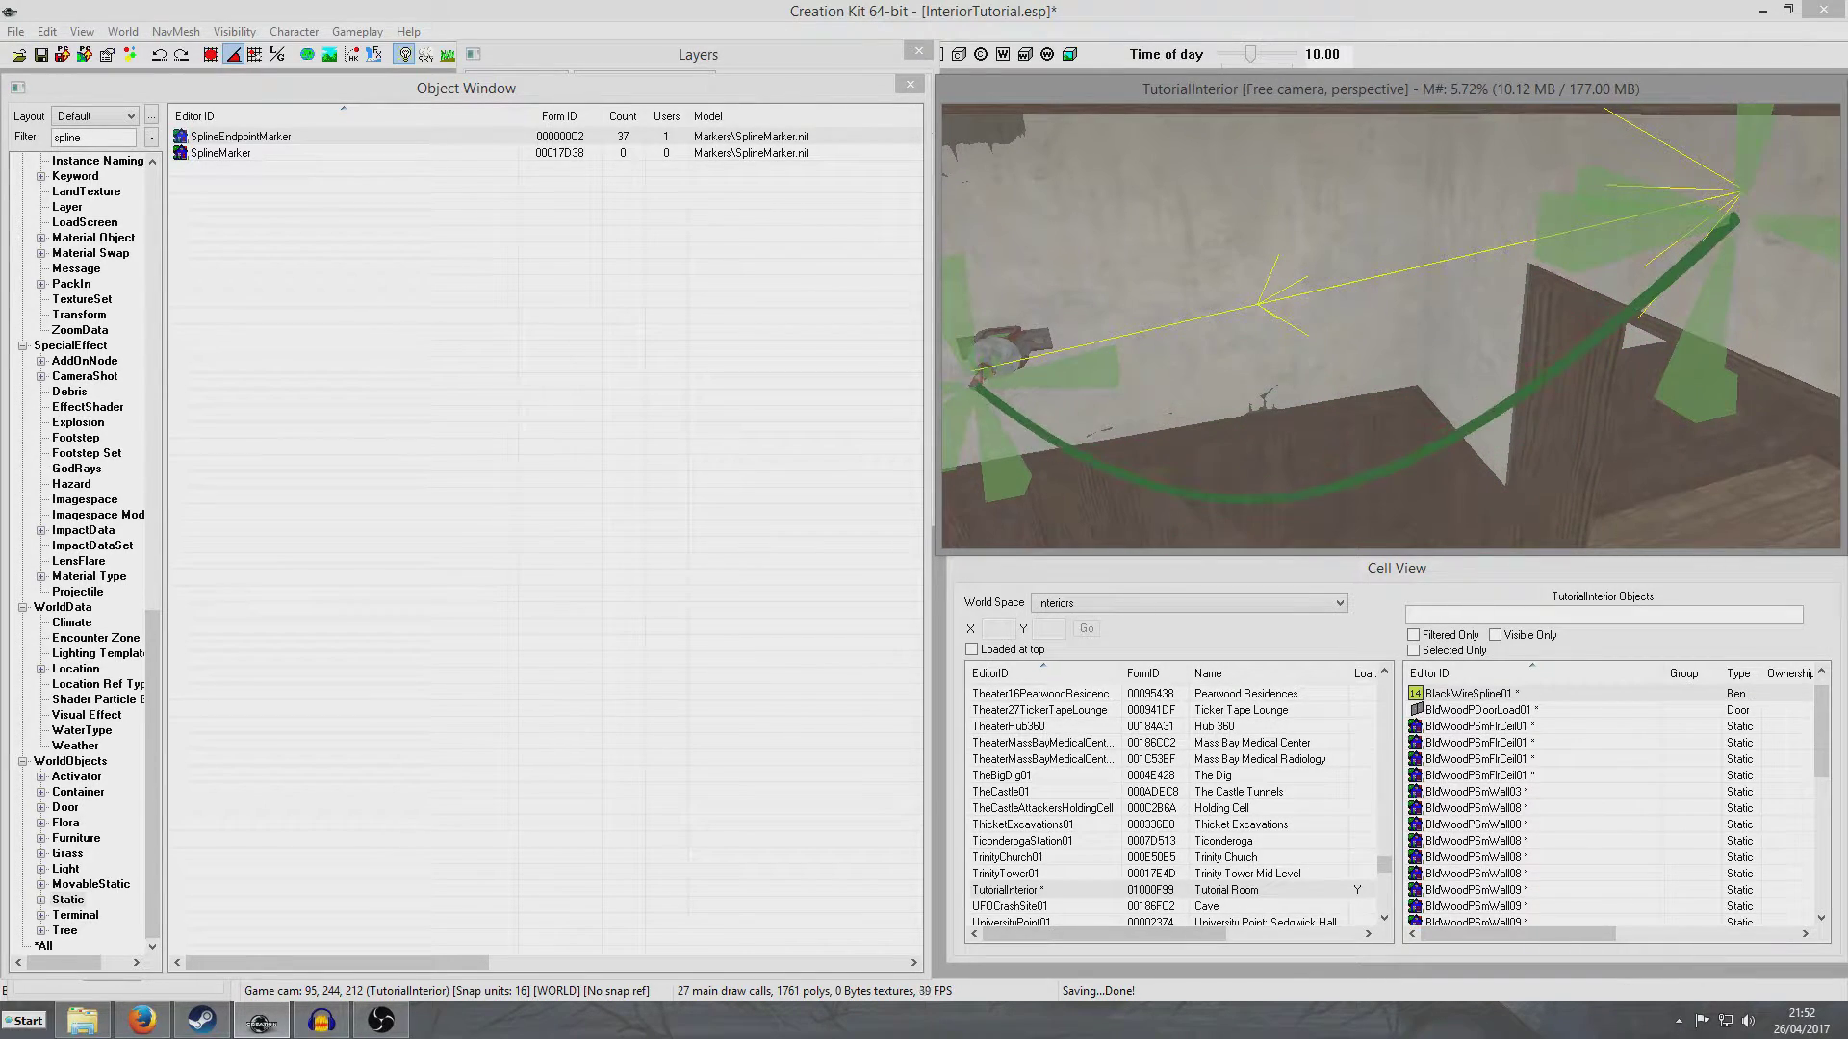
- Examine the sagging black wire deselected, from the wall connector to the endpoint marker above the doorway
scroll(1315, 325, down, 5)
shift+middle_drag(1316, 324, 1382, 319)
scroll(1391, 329, up, 3)
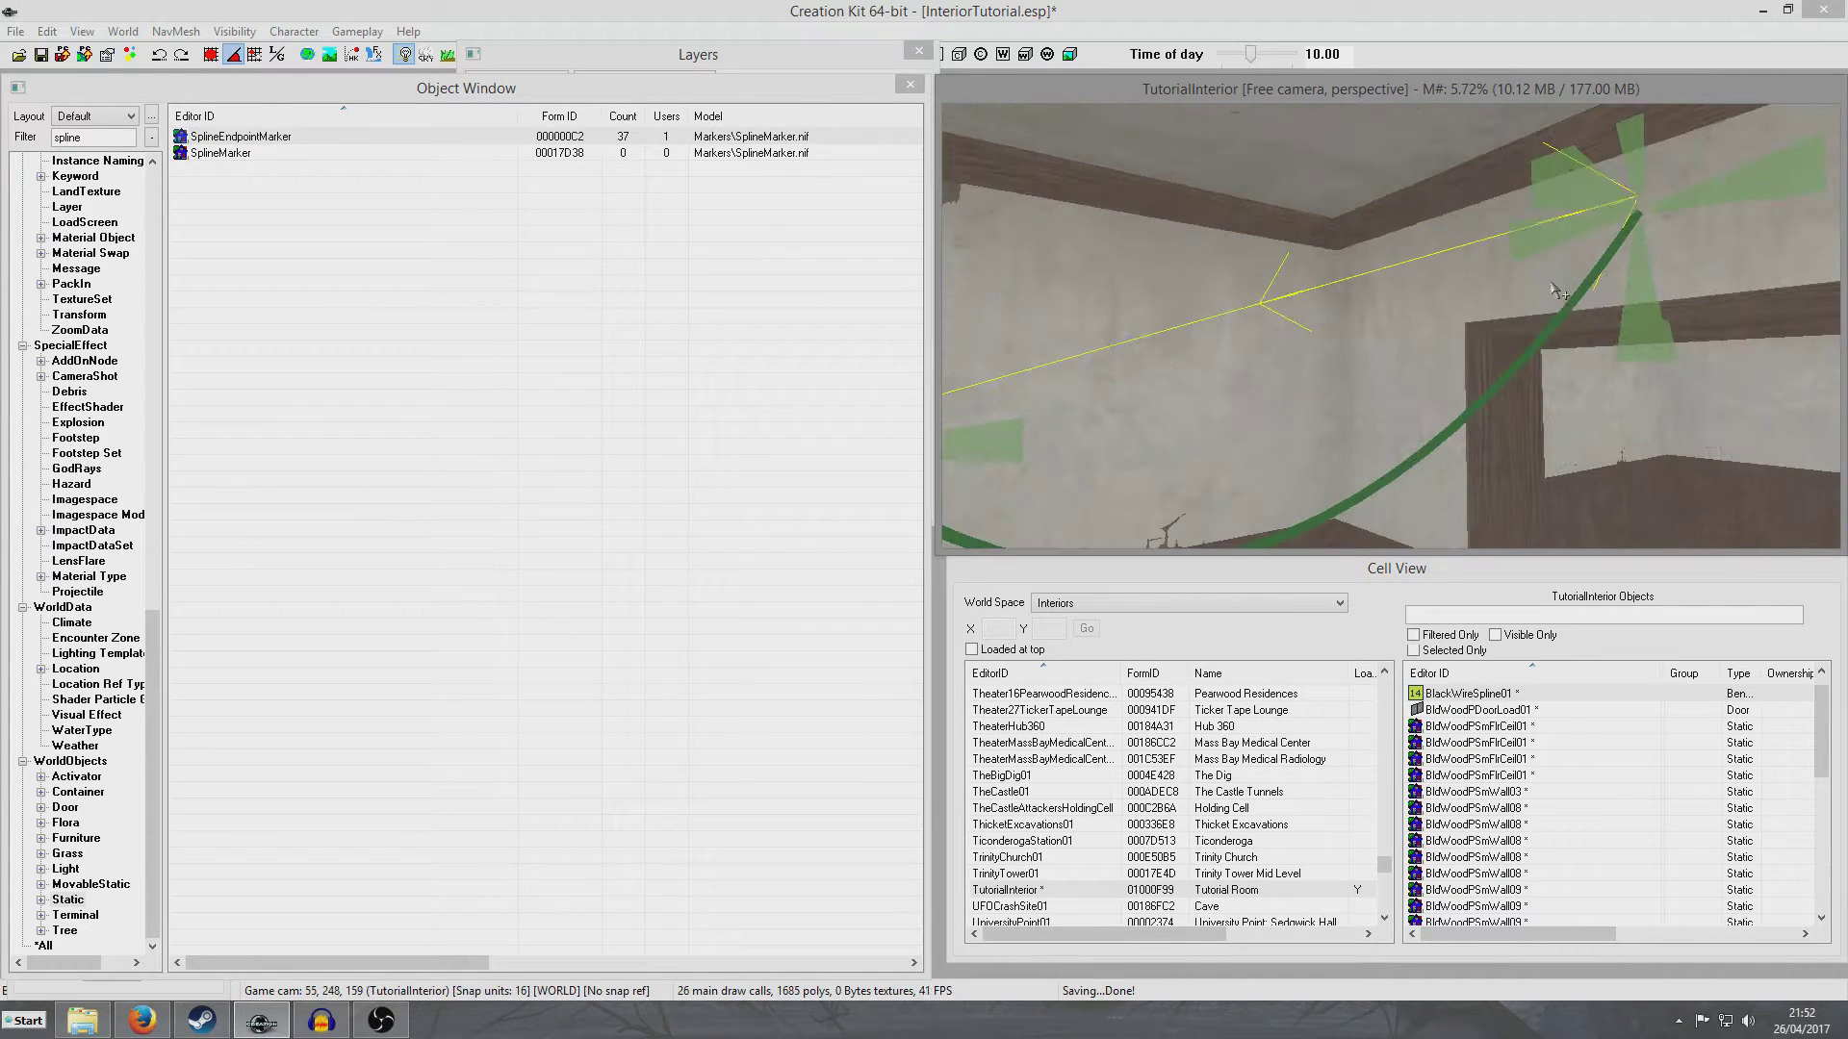
click(1644, 337)
mouse_move(1609, 341)
shift+middle_down()
mouse_move(1539, 385)
mouse_move(1377, 433)
shift+middle_up()
scroll(1377, 432, down, 5)
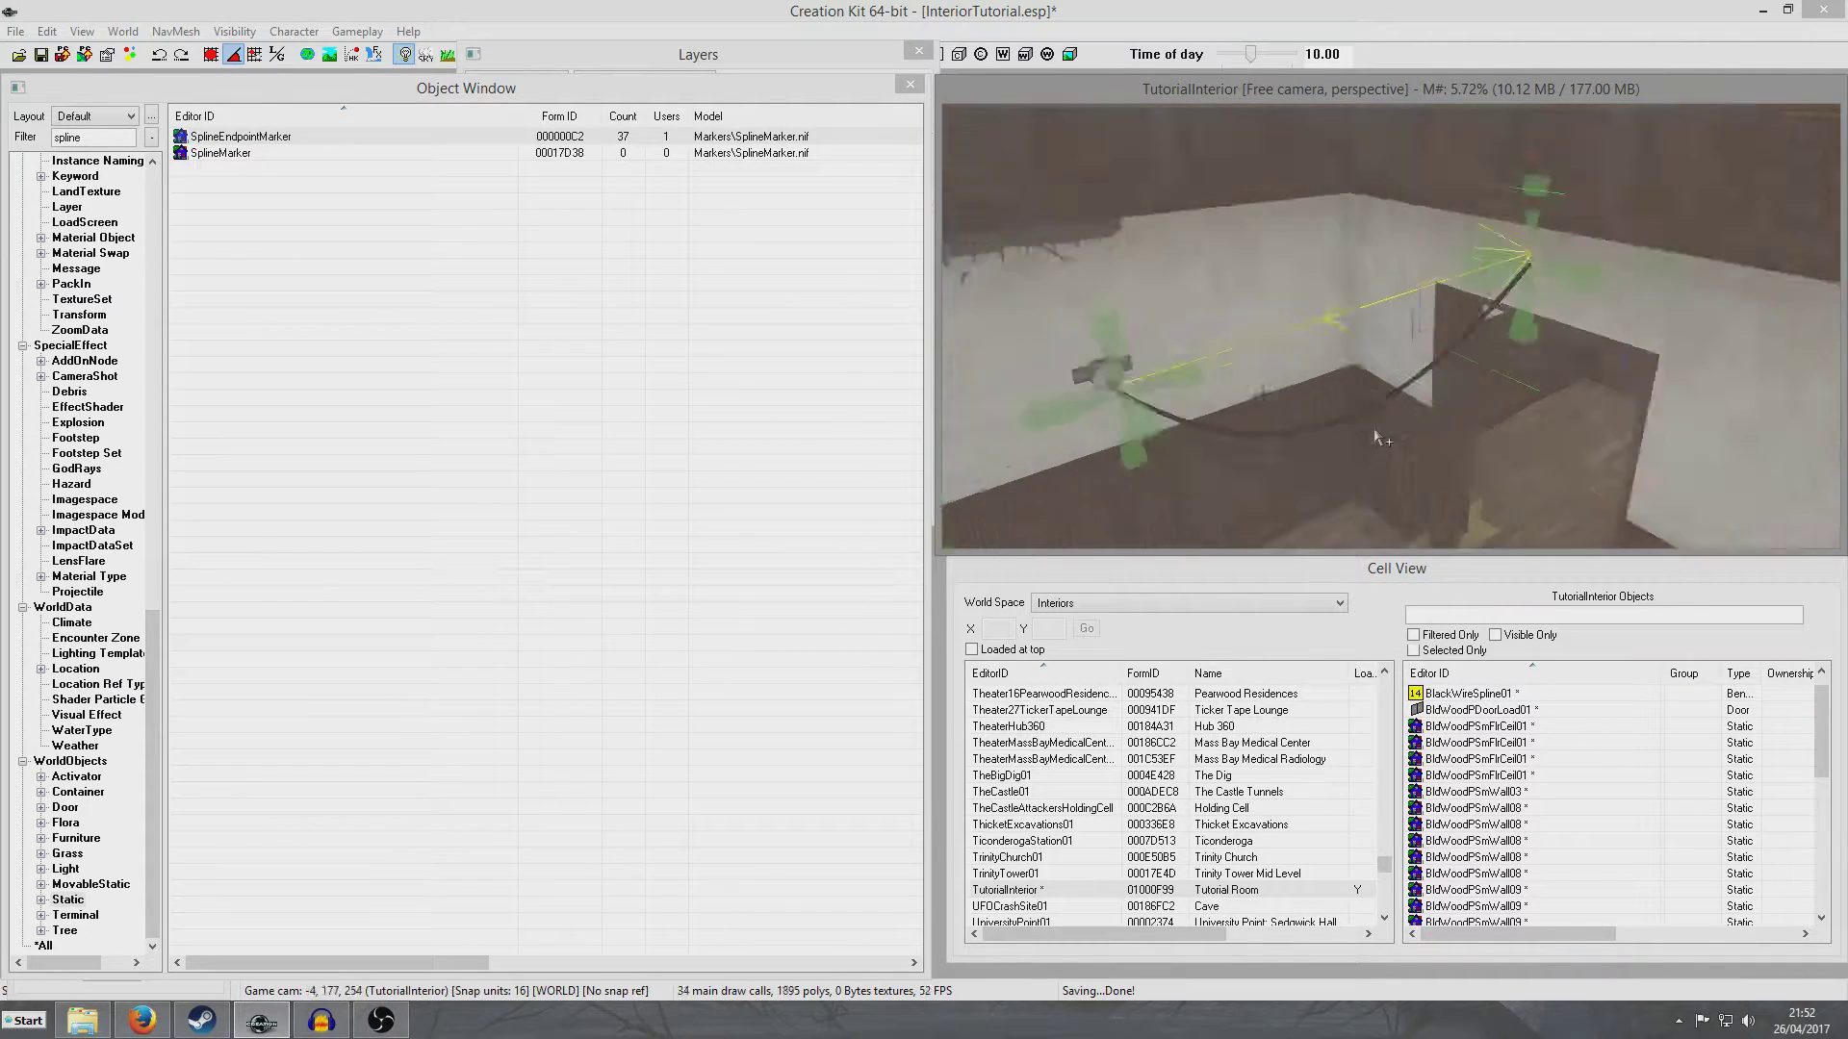
scroll(1383, 385, up, 4)
mouse_move(1383, 364)
shift+middle_down()
mouse_move(1490, 370)
mouse_move(1477, 292)
mouse_move(1443, 374)
mouse_move(1425, 348)
shift+middle_up()
scroll(1366, 347, down, 4)
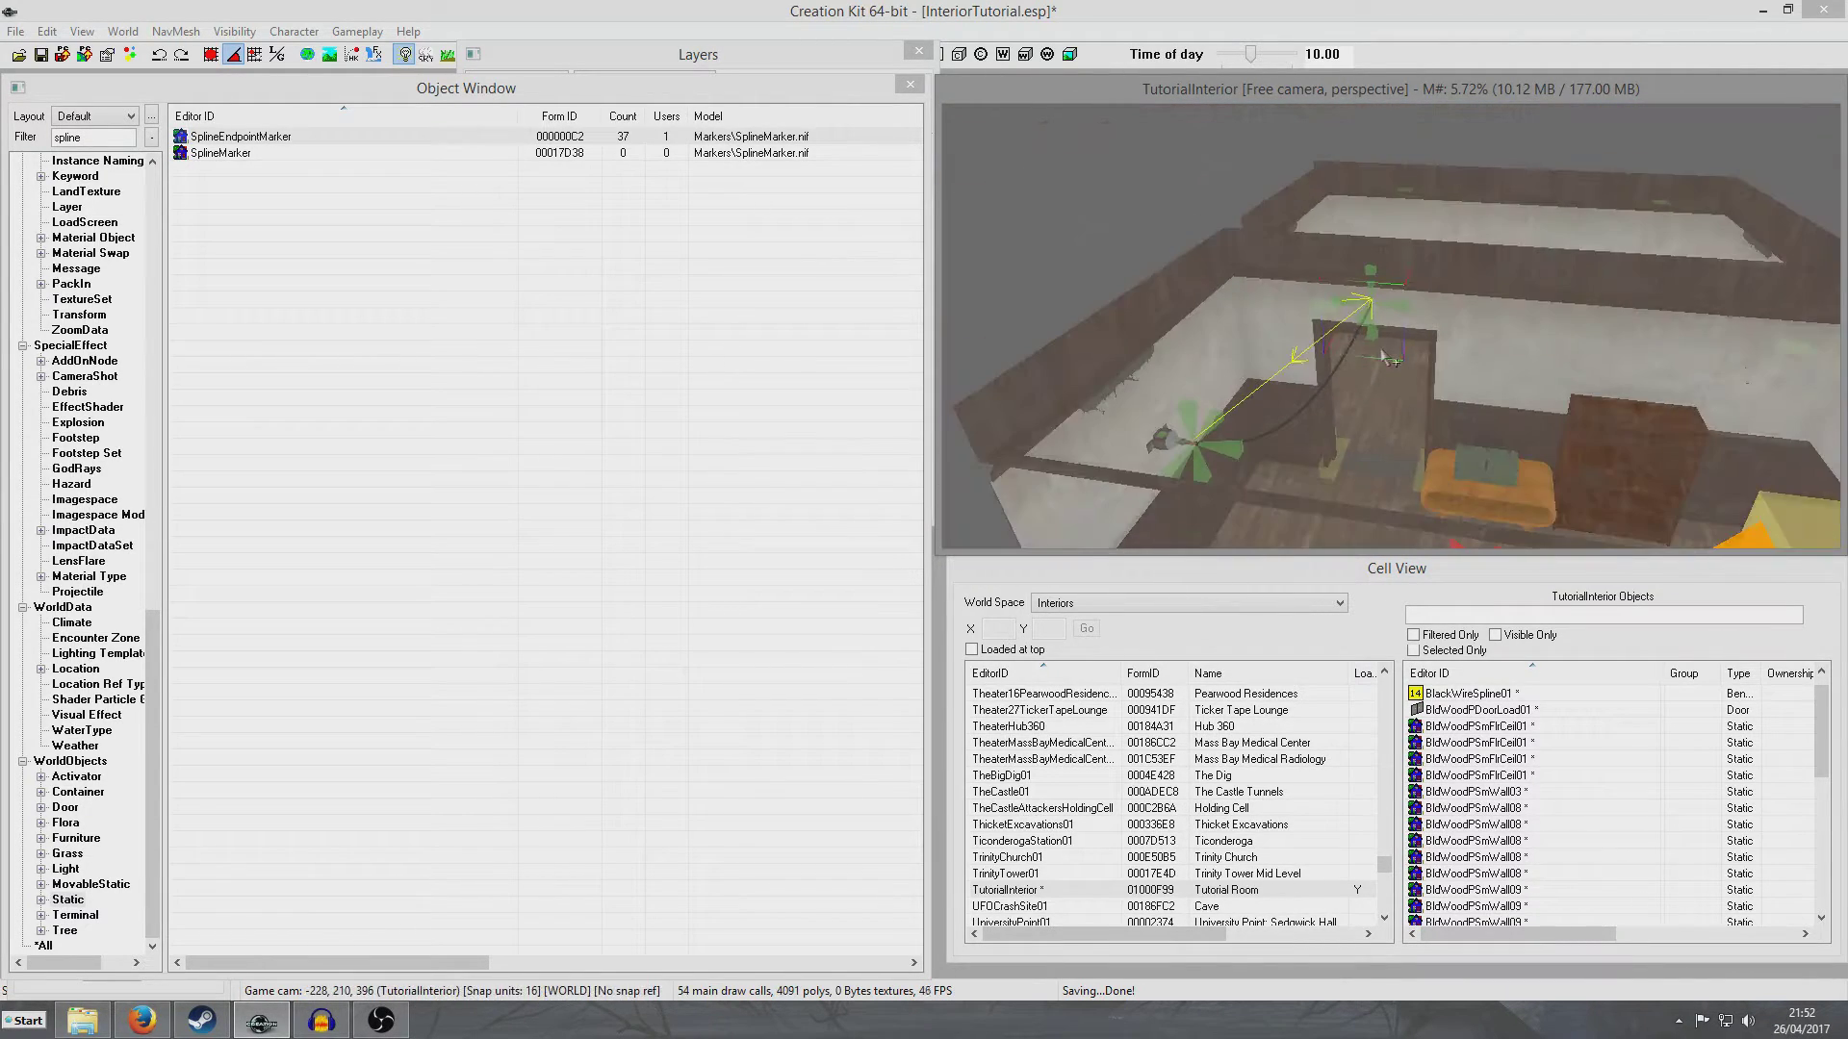
scroll(1386, 359, up, 6)
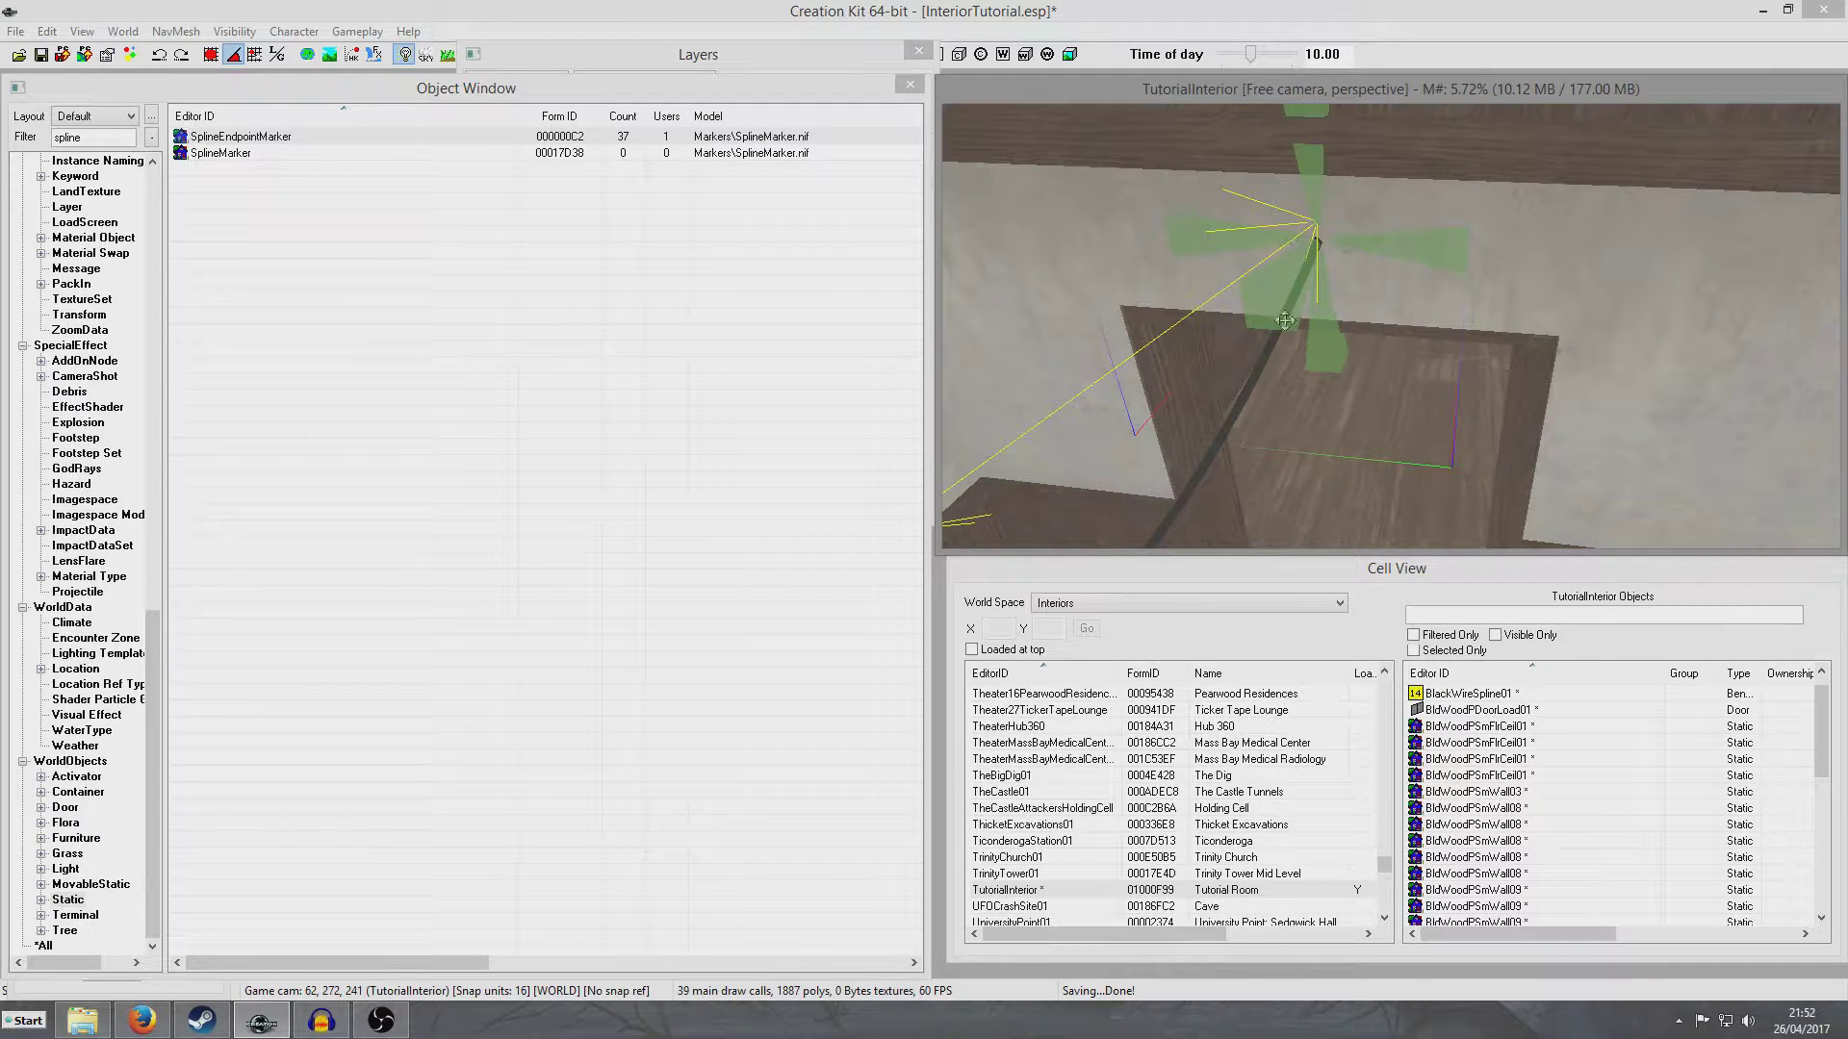
scroll(1276, 304, down, 4)
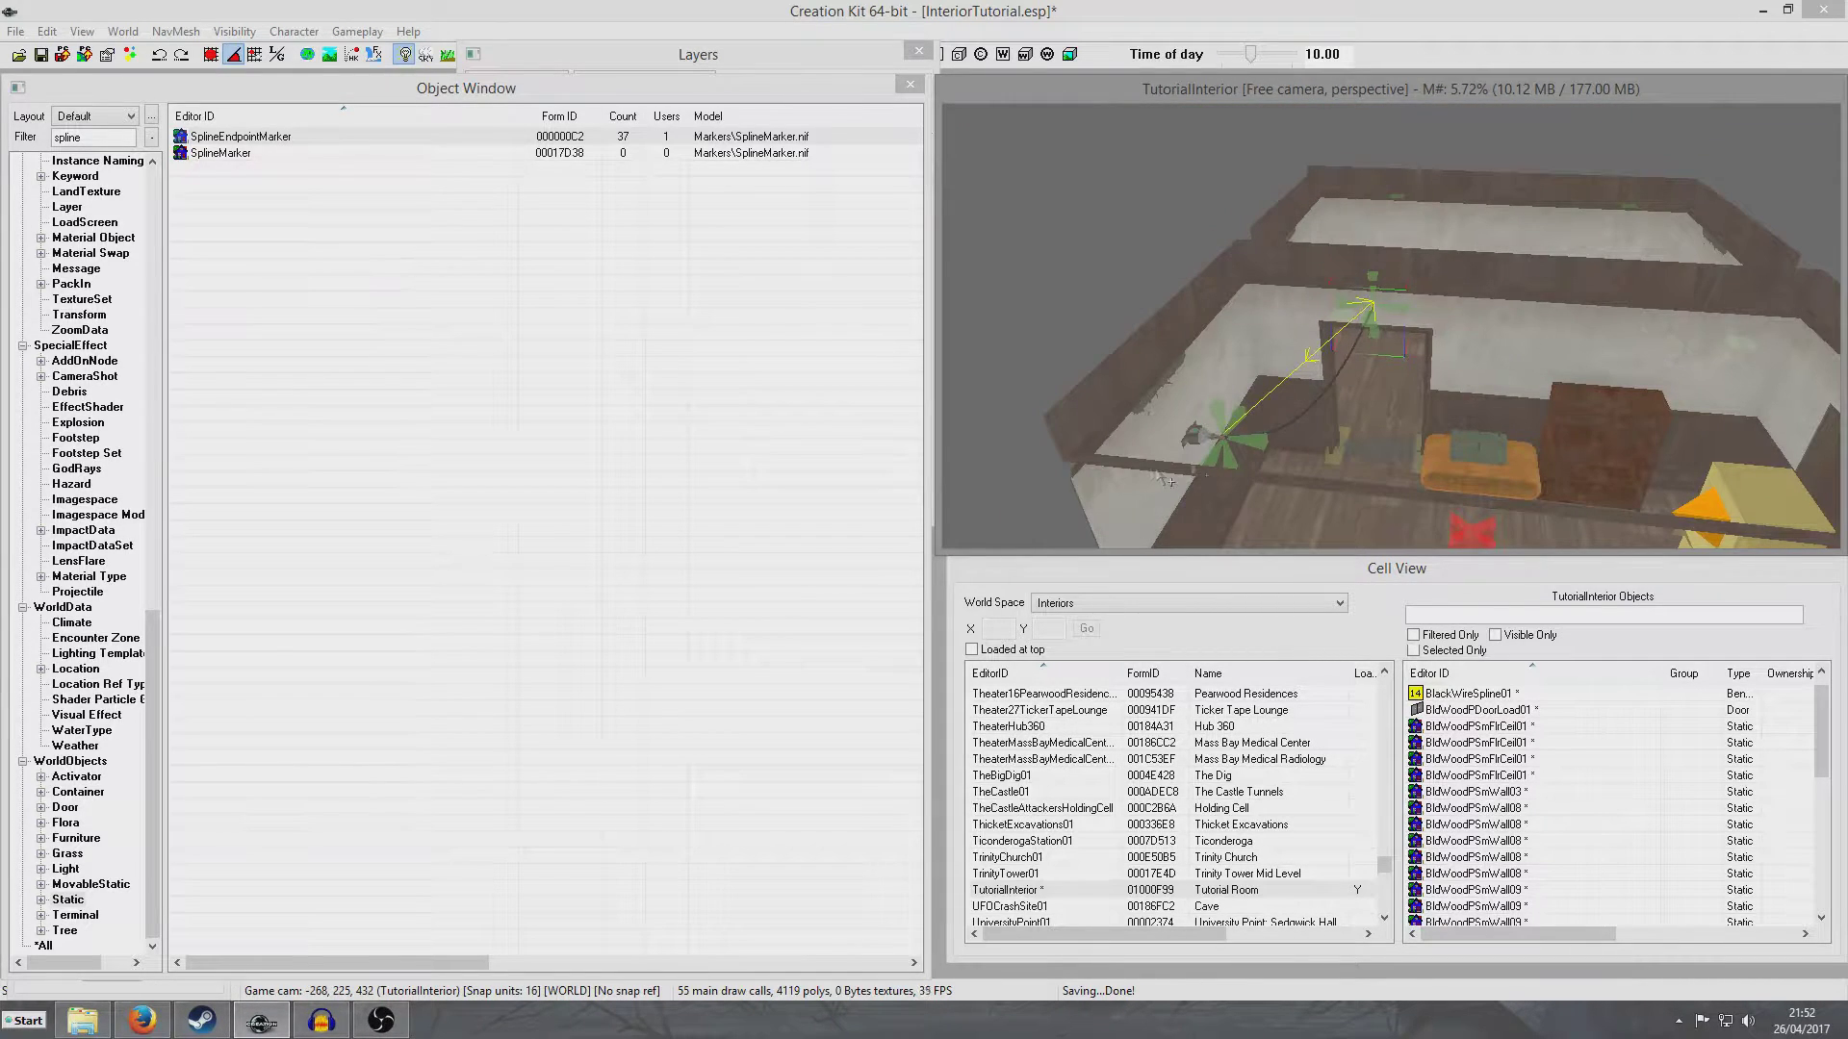
scroll(1266, 315, up, 4)
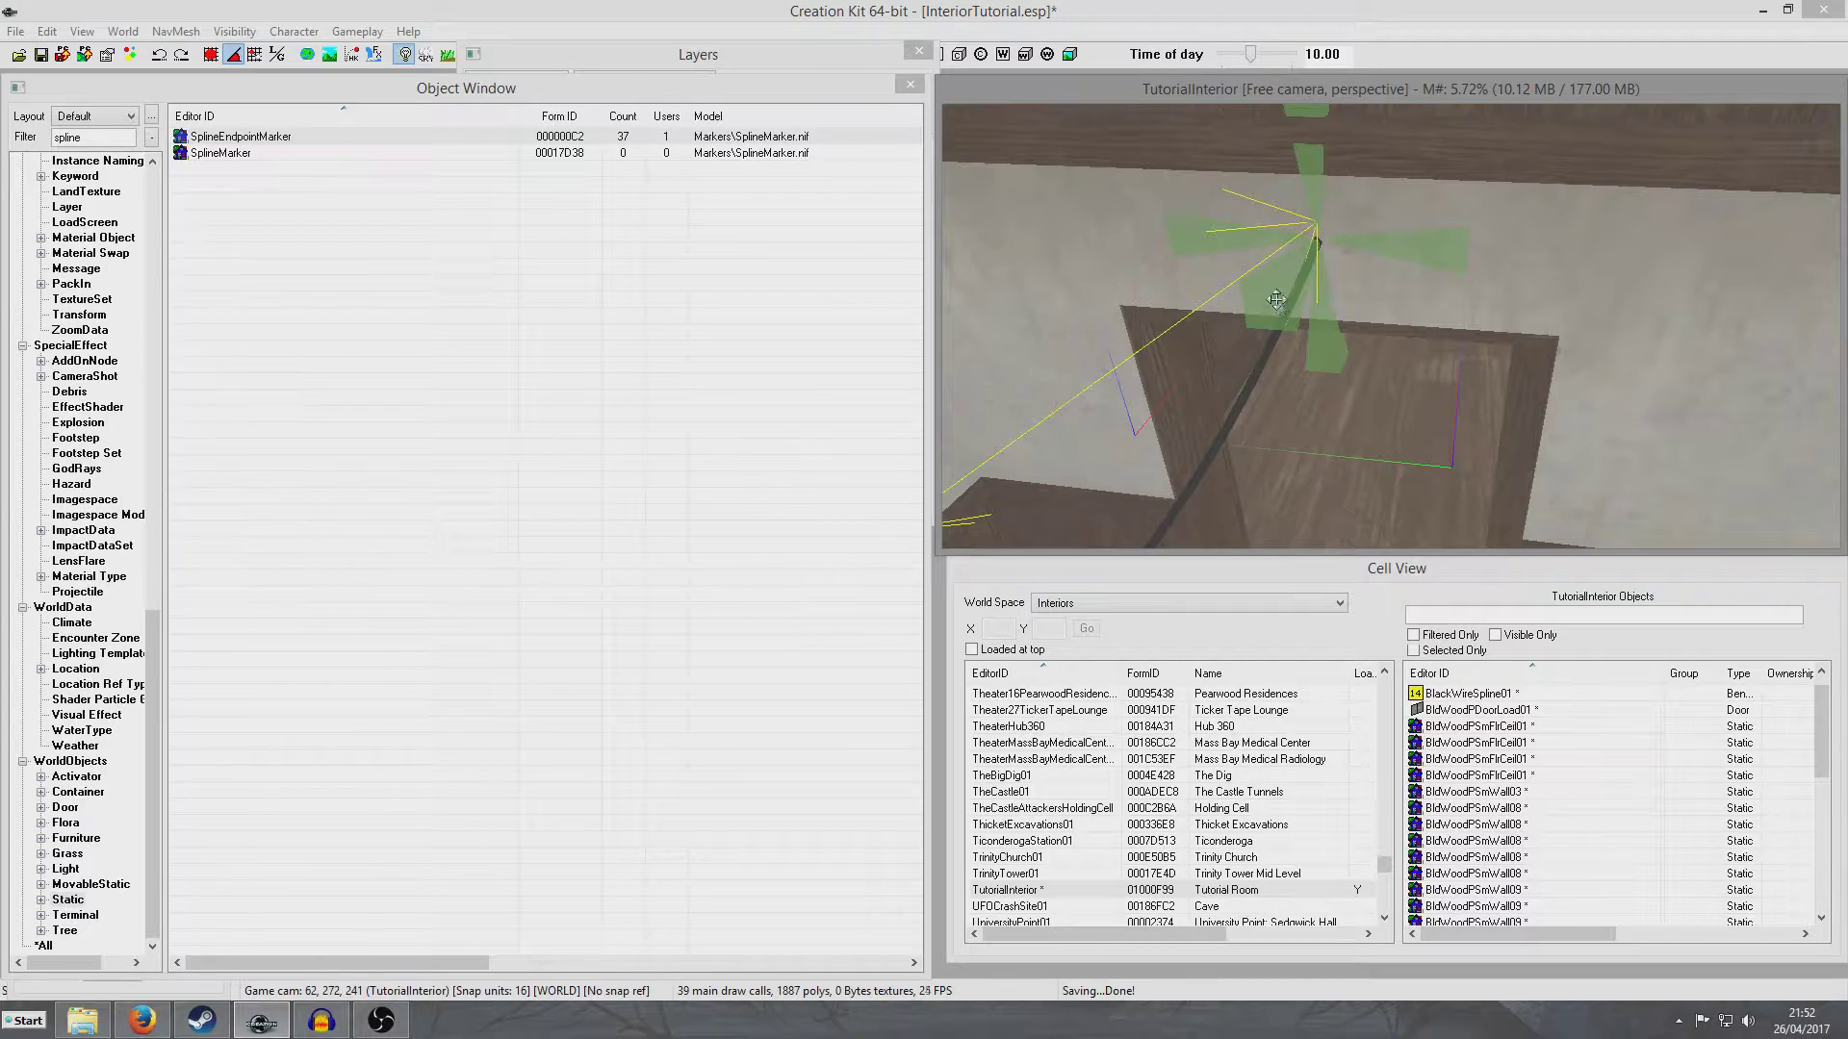
- Duplicate the endpoint marker above the doorway and position the copy near the bookcase
key(F5)
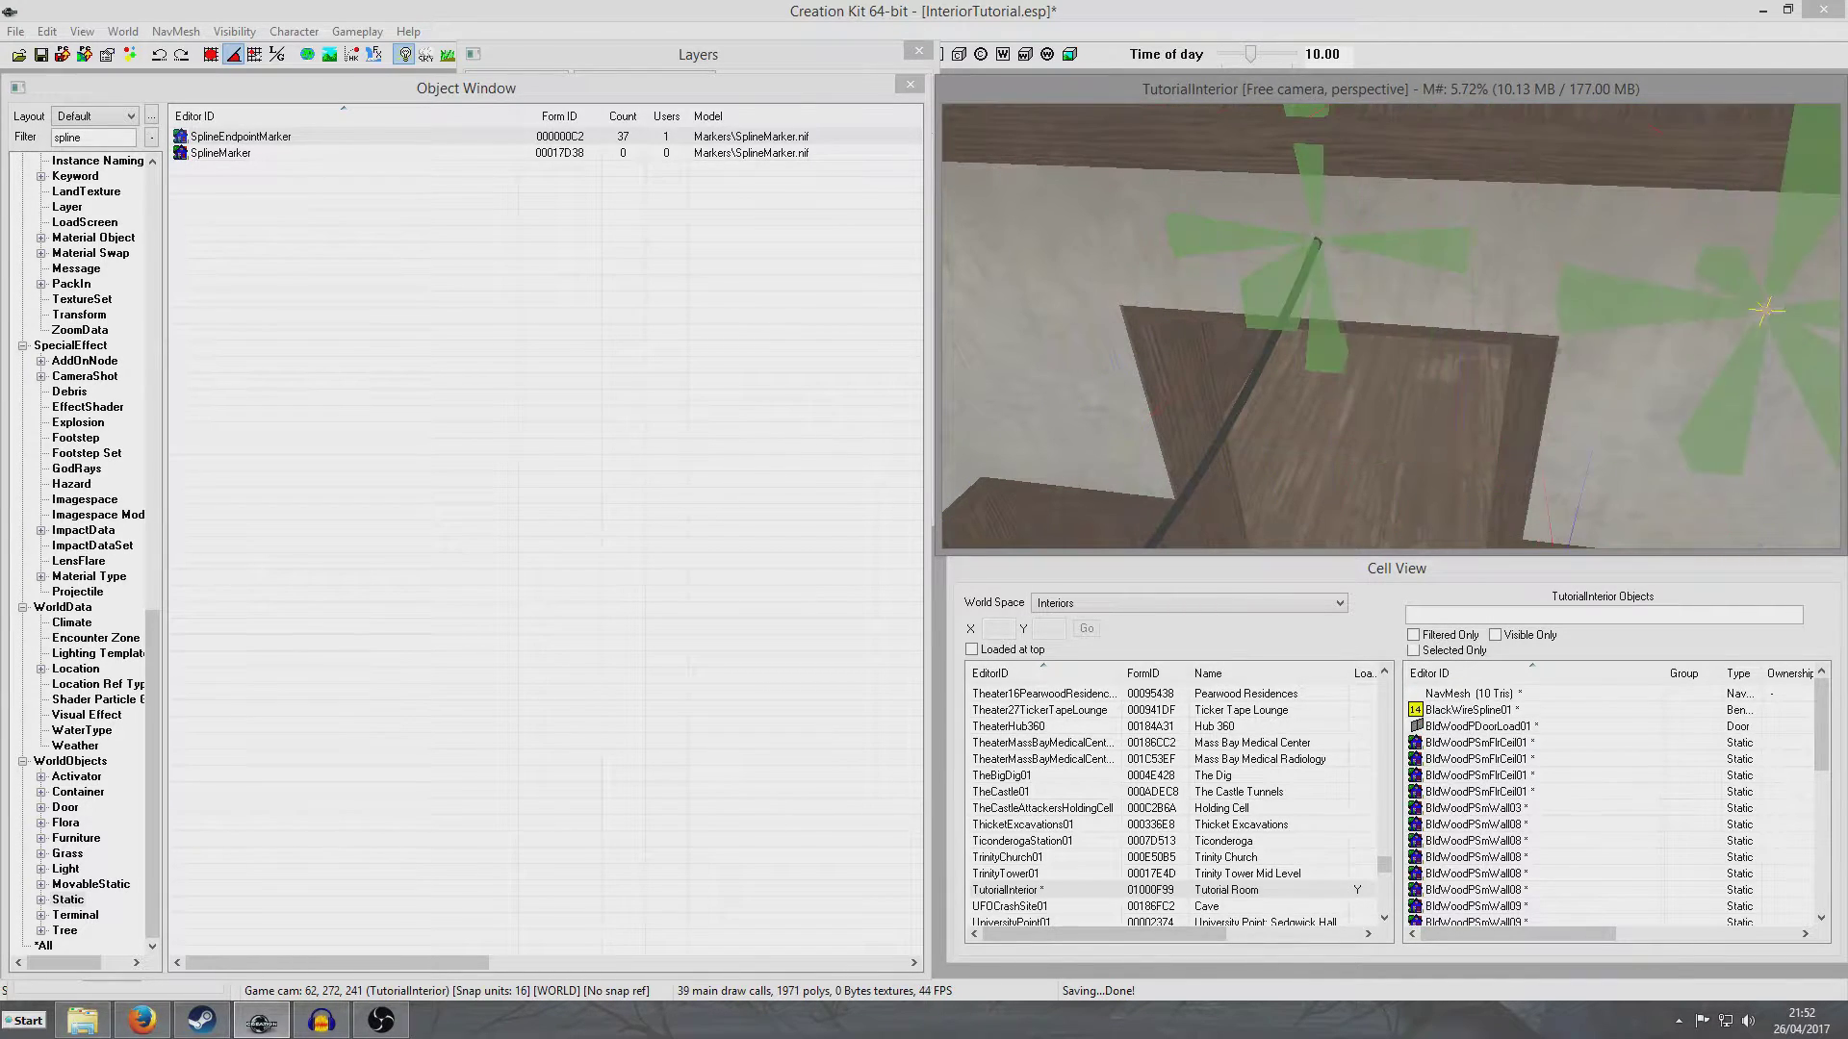
scroll(1280, 308, down, 2)
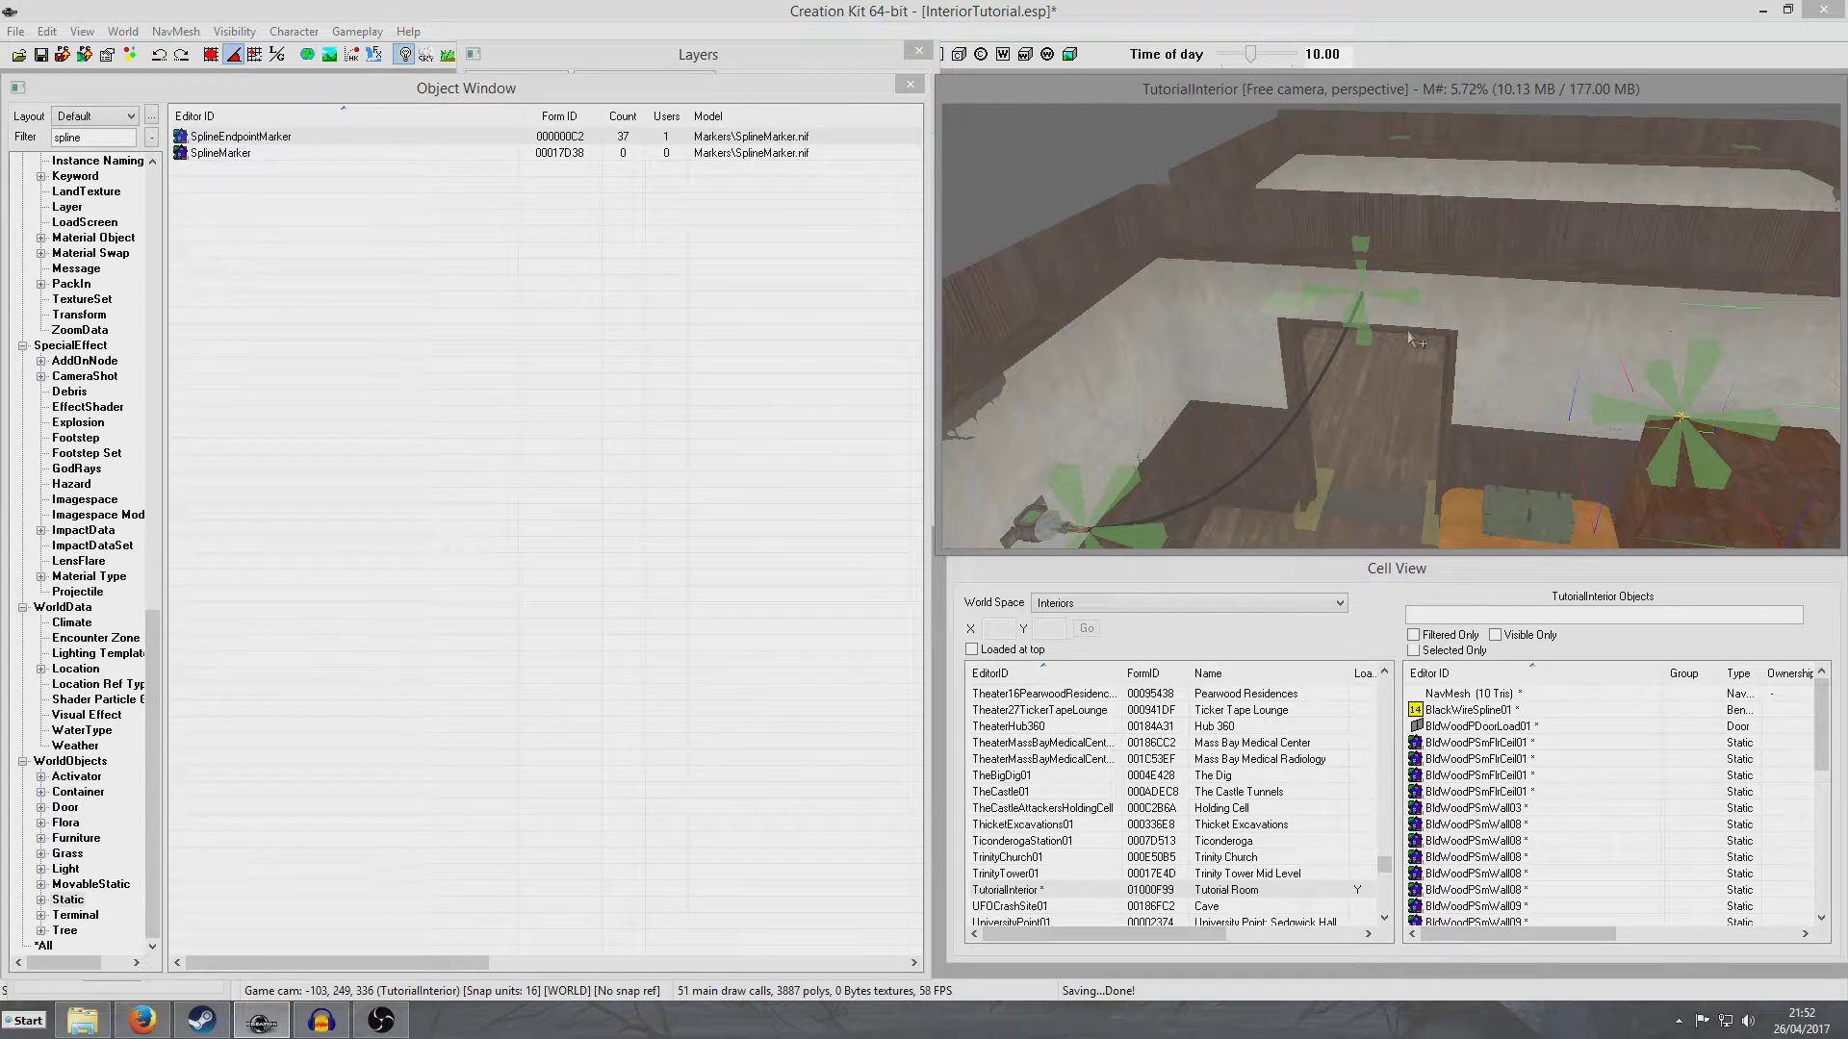
- Try to link the doorway marker that already holds the black wire to the new marker near the bookcase
click(1361, 326)
key(j)
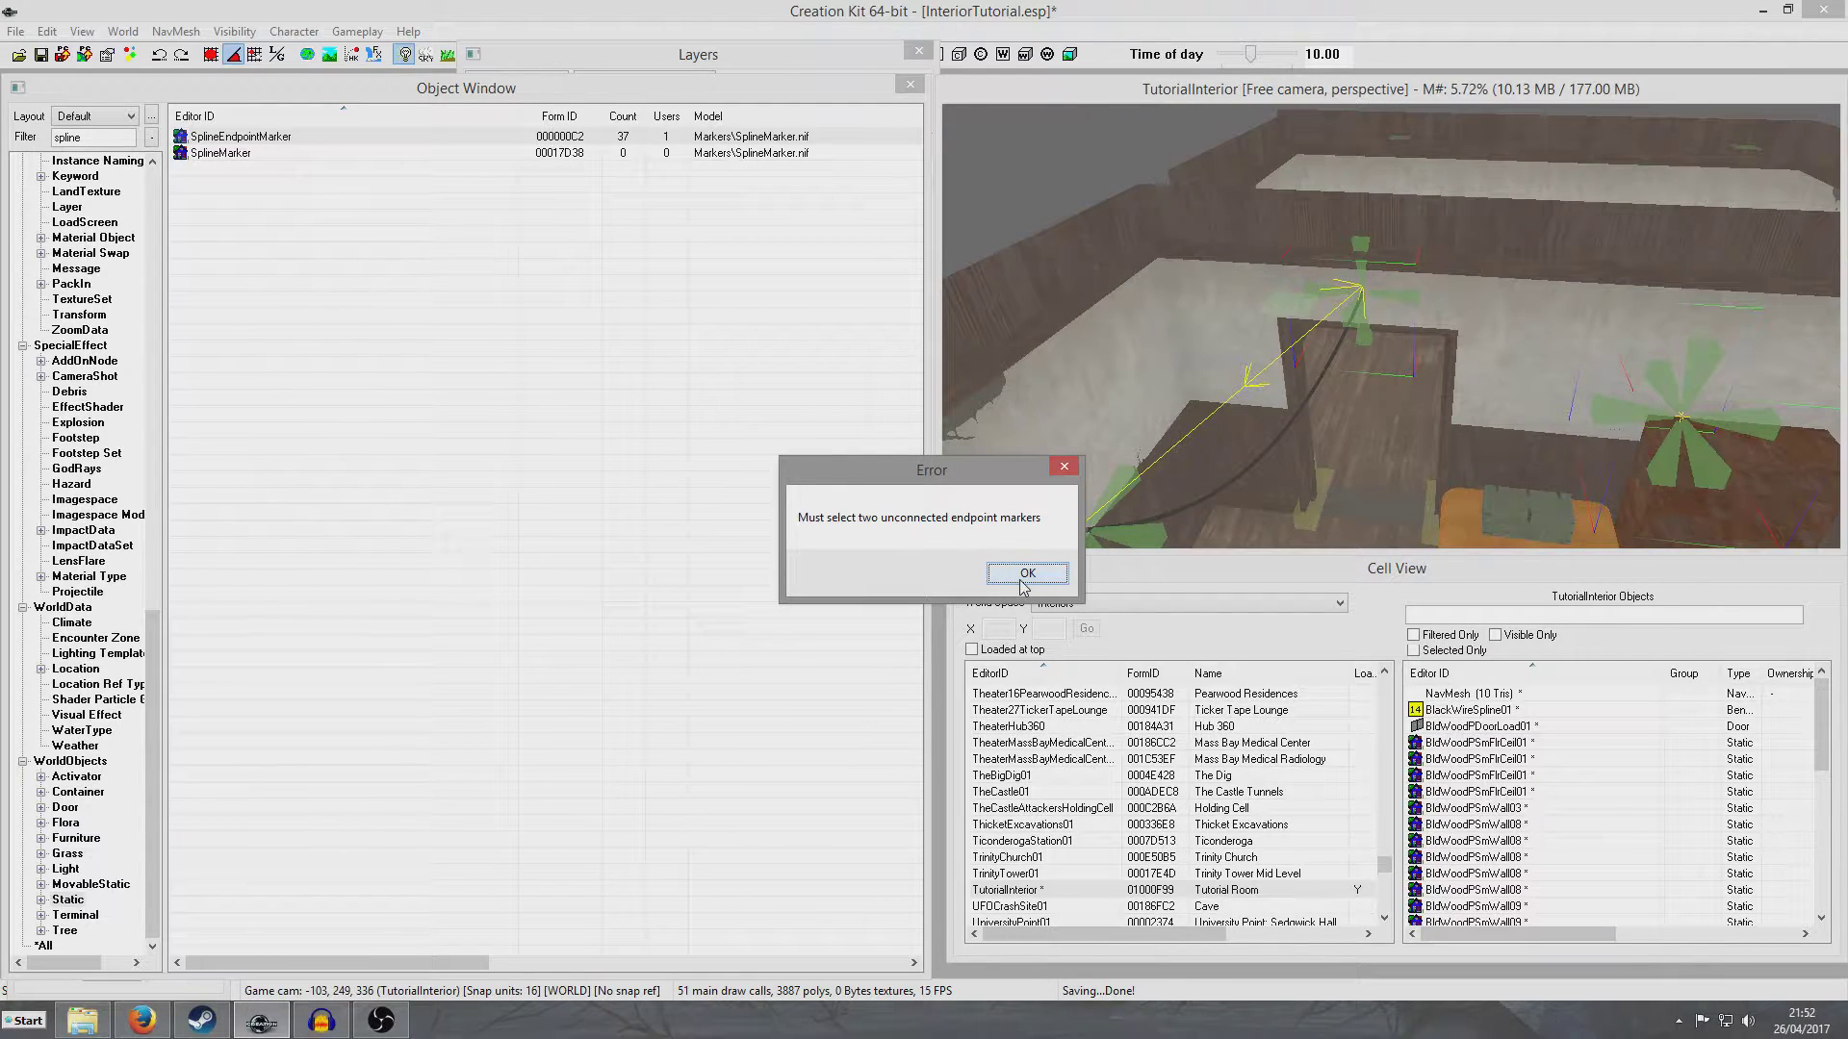
click(1025, 575)
click(1542, 334)
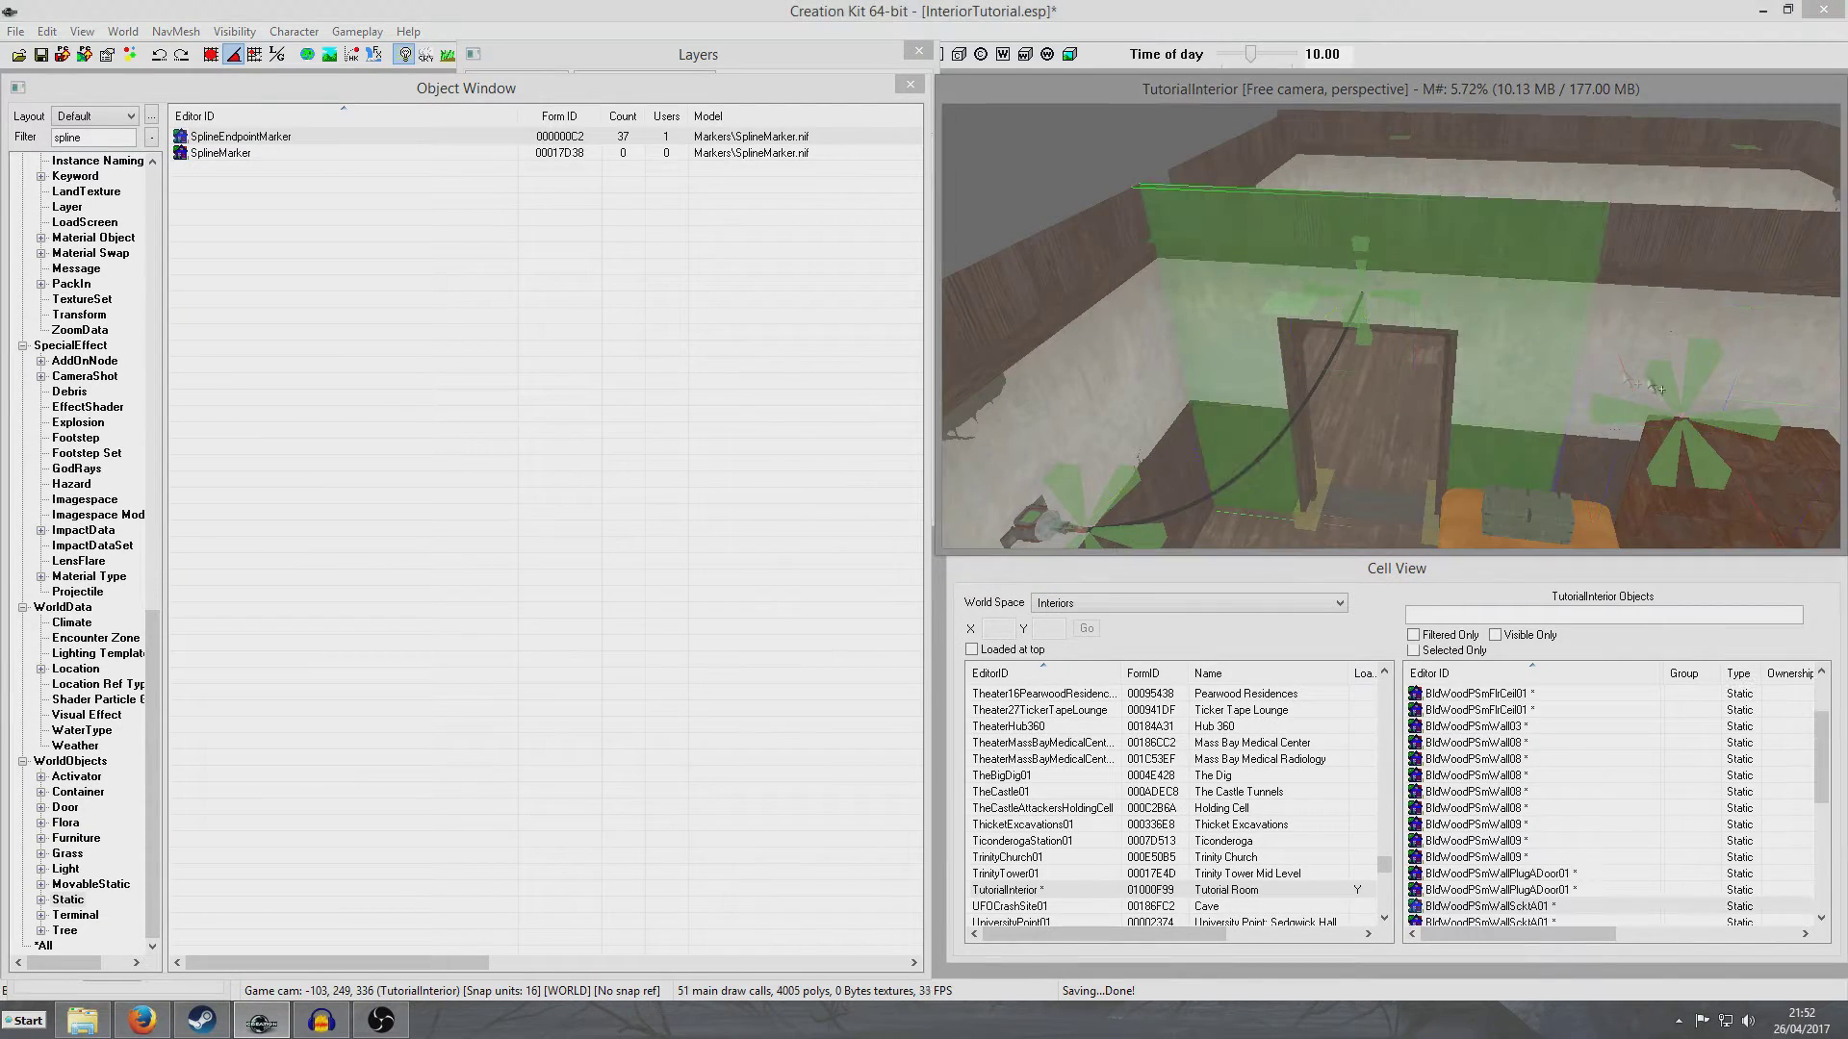
click(1691, 402)
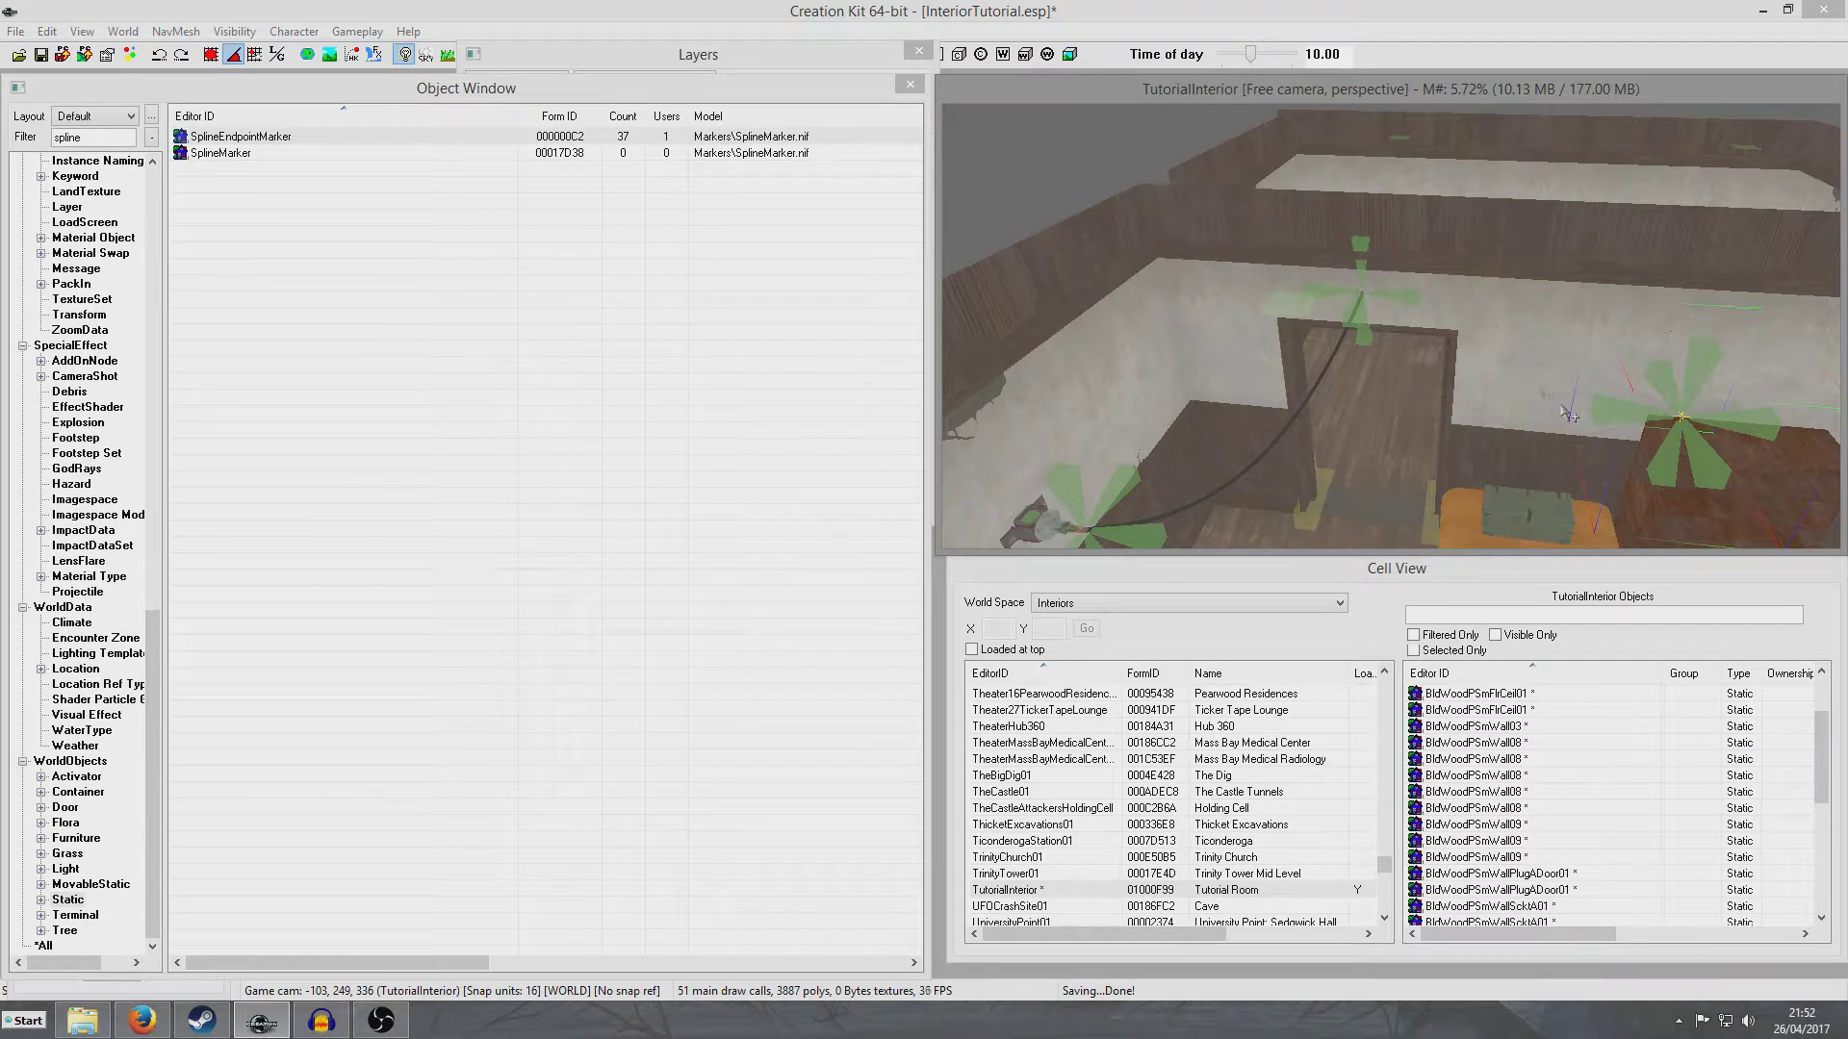
- Duplicate the doorway marker in place and link the copy to the bookcase marker with RedWireSpline01, keeping thickness 10 and slack 0
click(1364, 282)
key(ctrl+d)
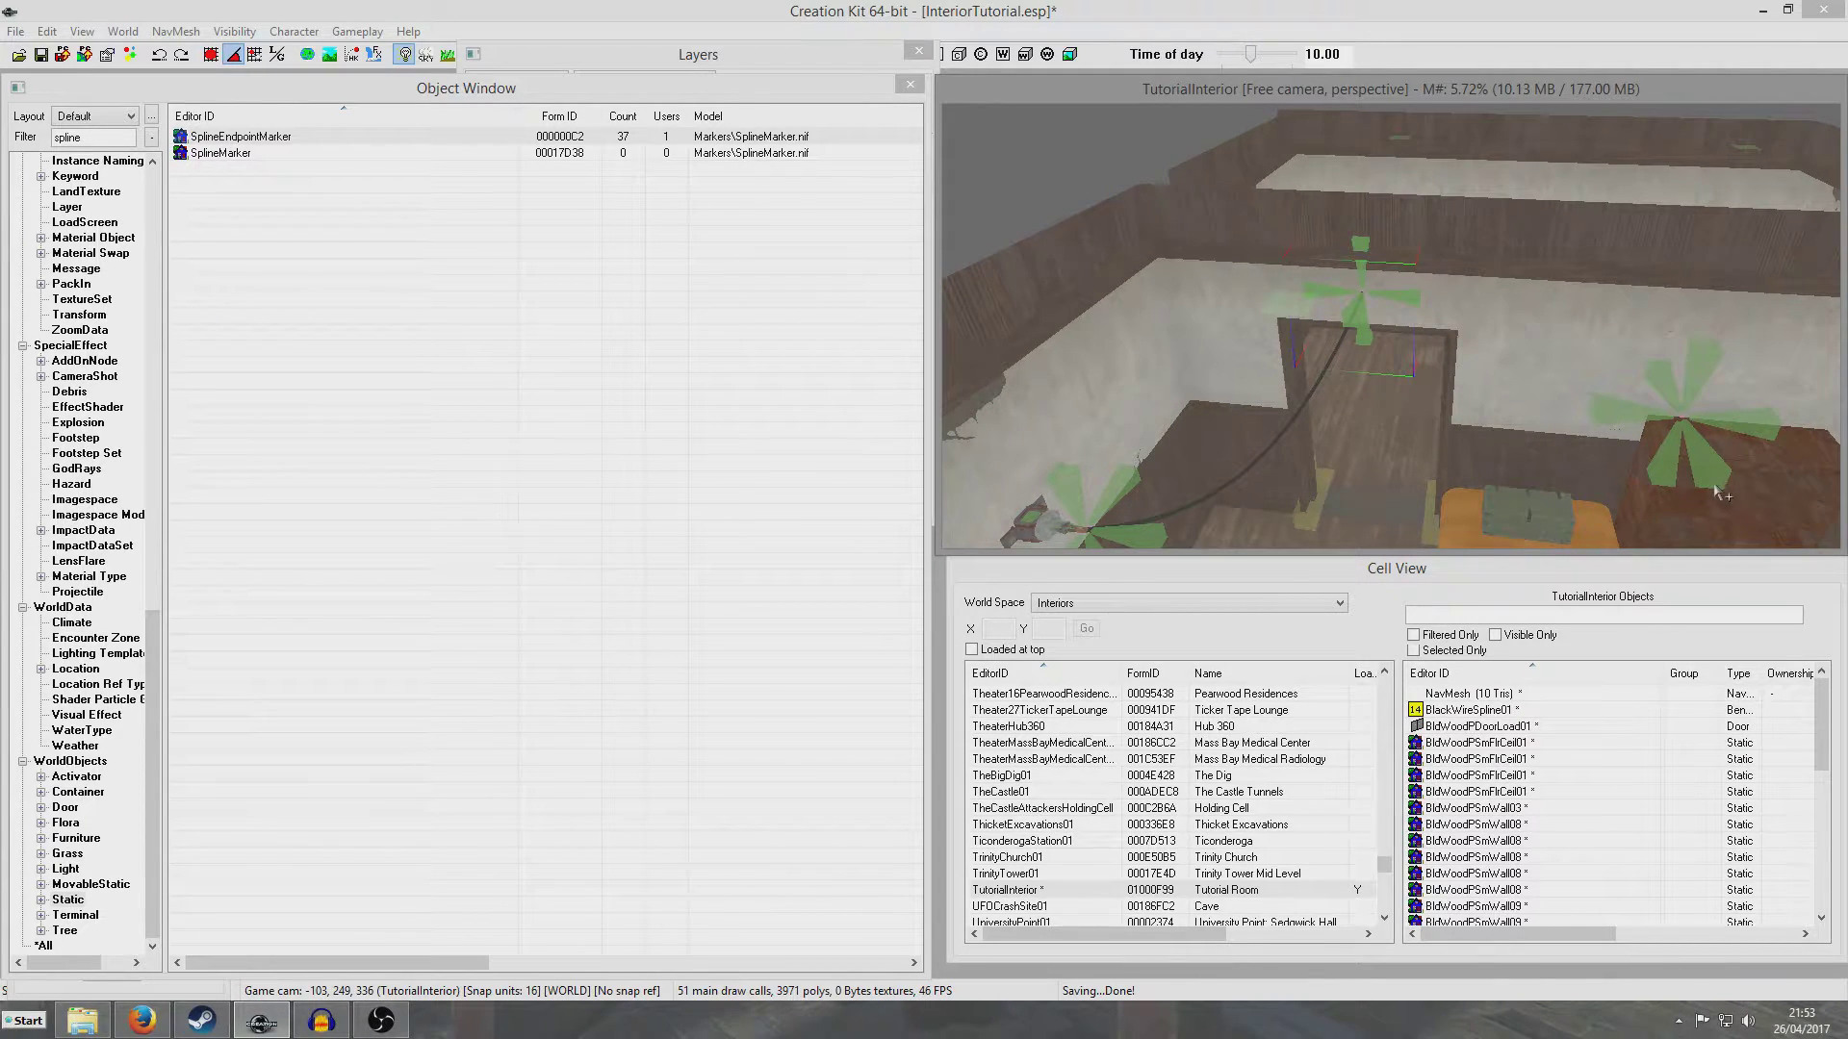
mouse_move(1513, 460)
shift+middle_down()
mouse_move(1568, 477)
mouse_move(1376, 428)
shift+middle_up()
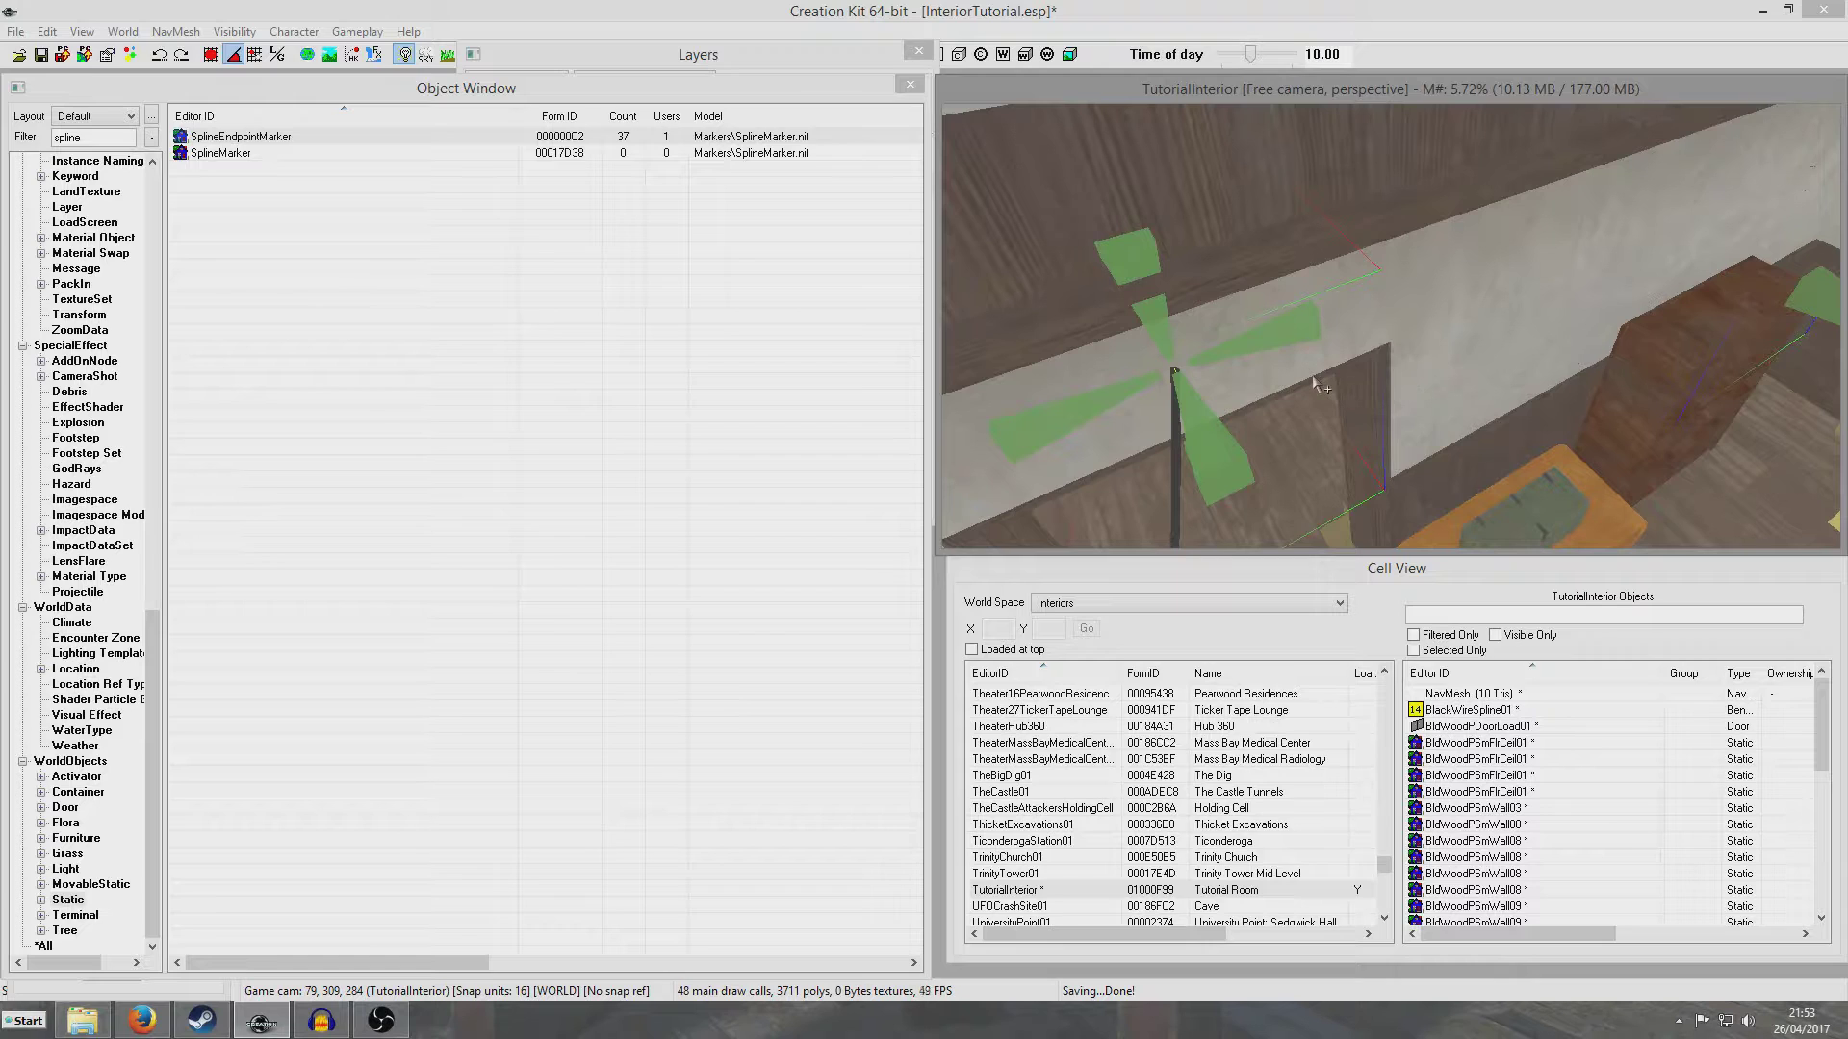
key(j)
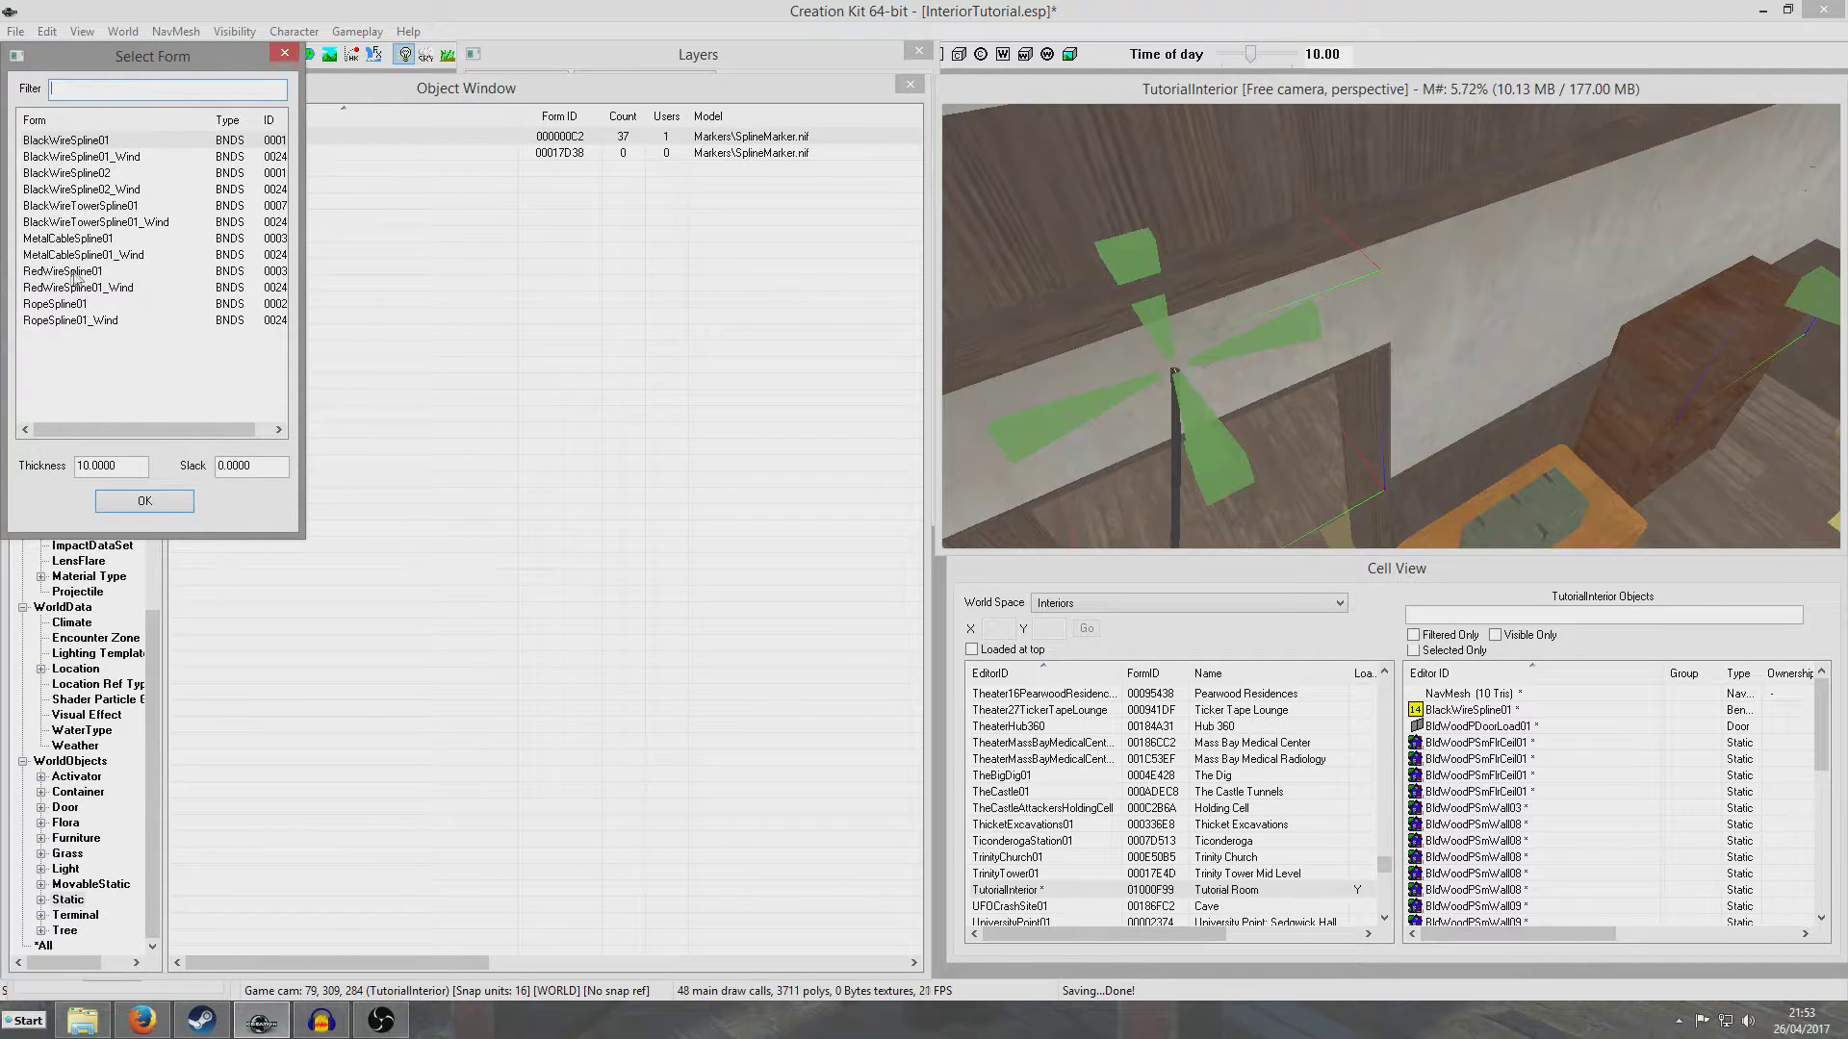
double_click(72, 274)
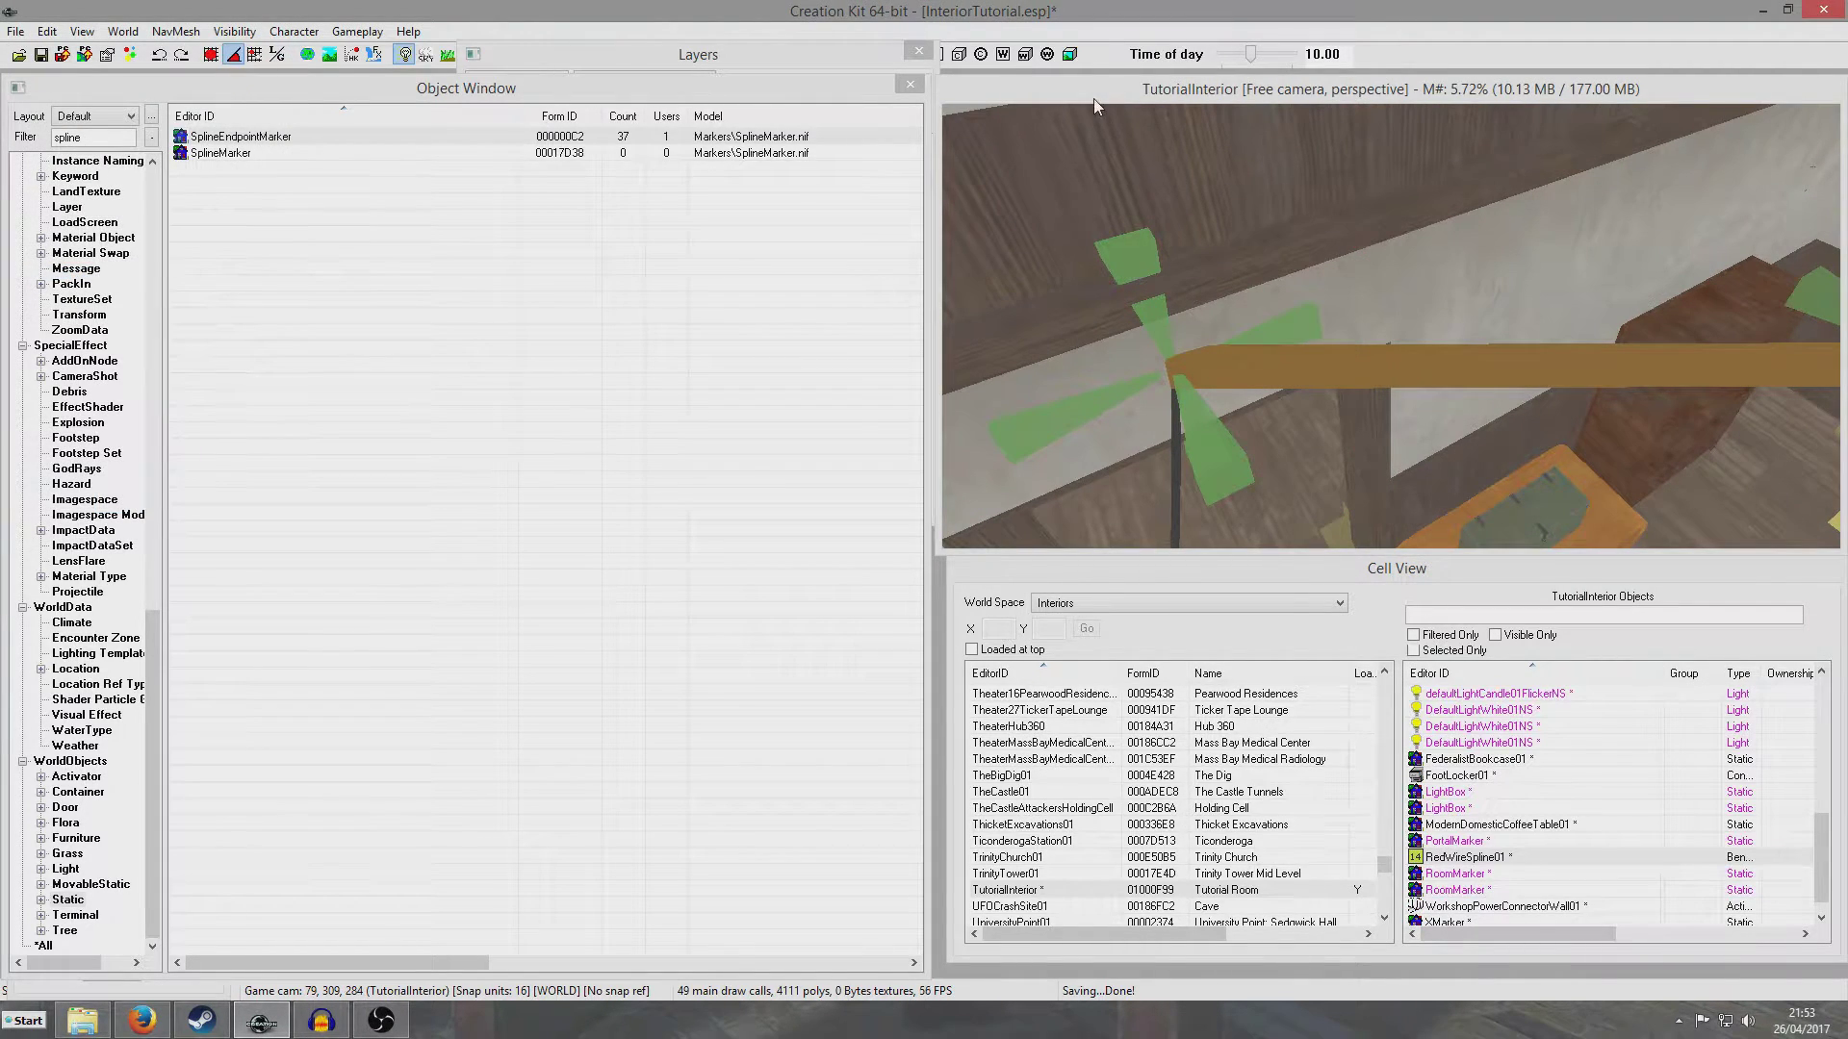
- Thin the red wire spline and increase its slack so it hangs in a curve between its markers
scroll(1456, 366, down, 2)
click(1456, 366)
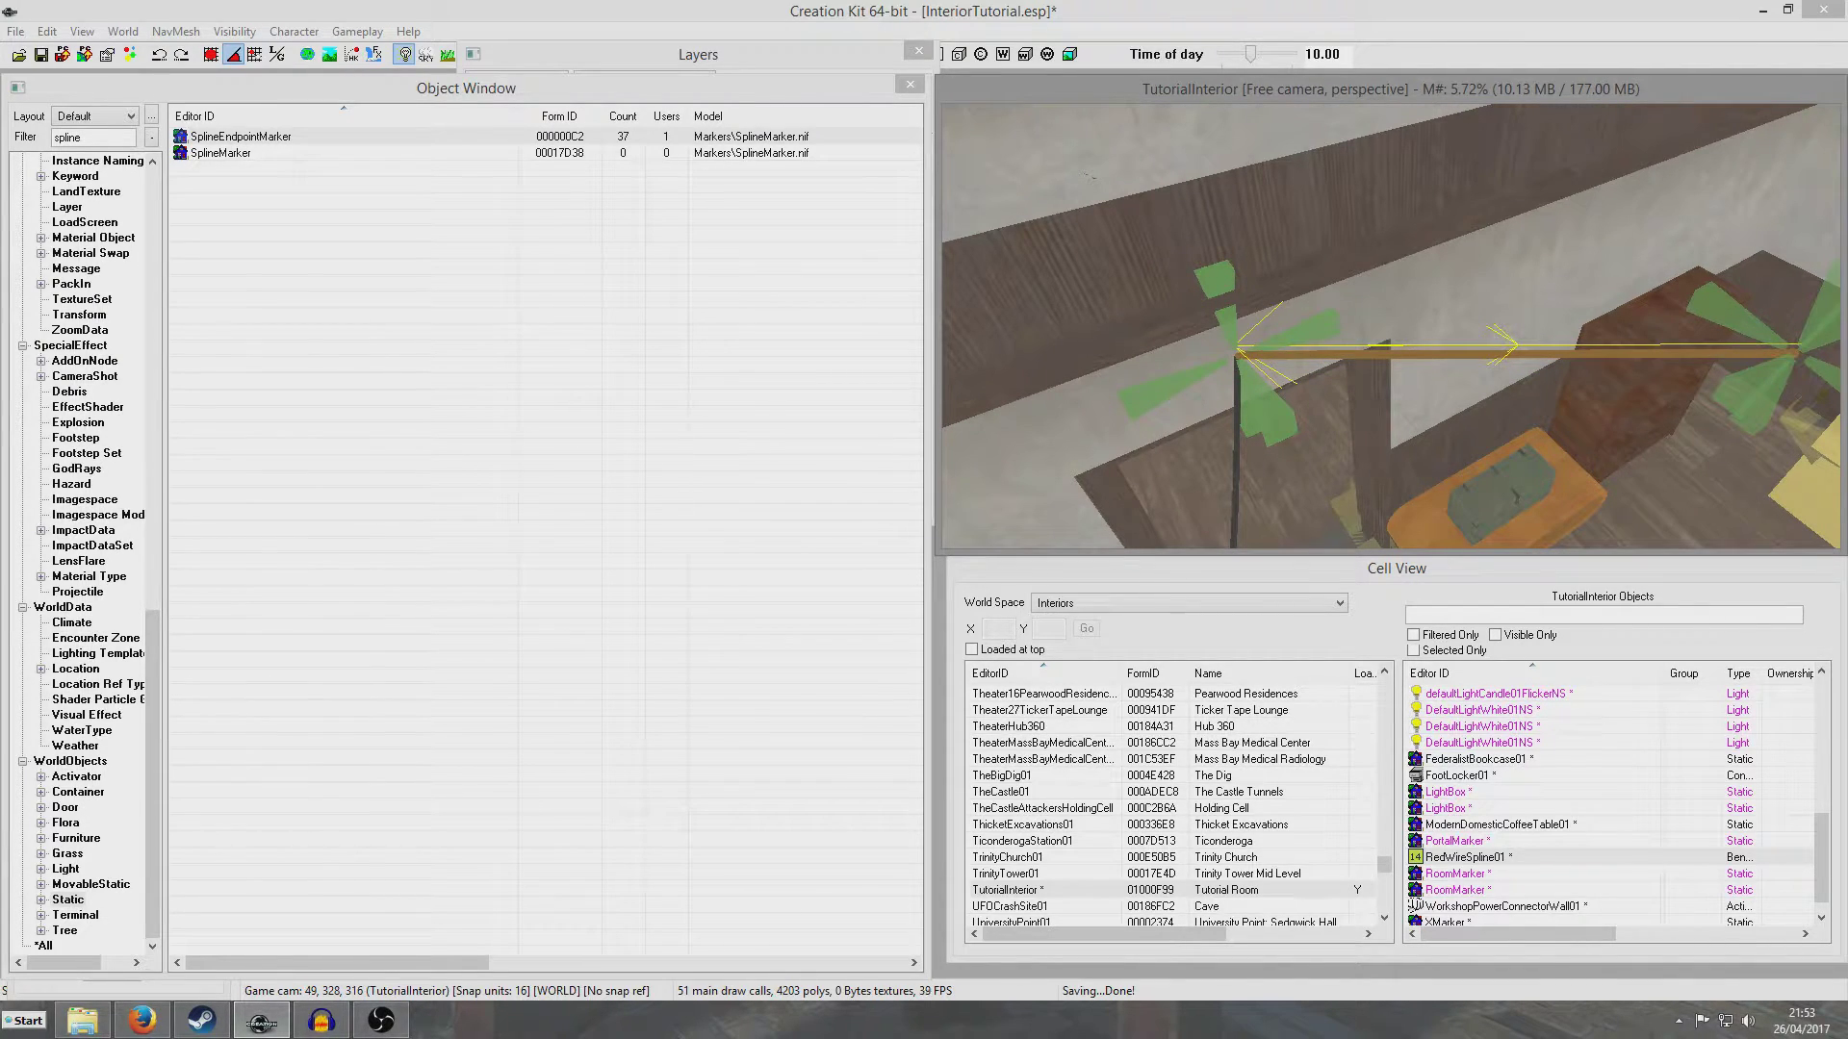
drag(1456, 365, 1546, 366)
- Examine up close the junction of the black and red wires at the overlapping markers above the doorway
shift+middle_drag(1458, 366, 1404, 315)
click(1361, 280)
scroll(1302, 332, up, 6)
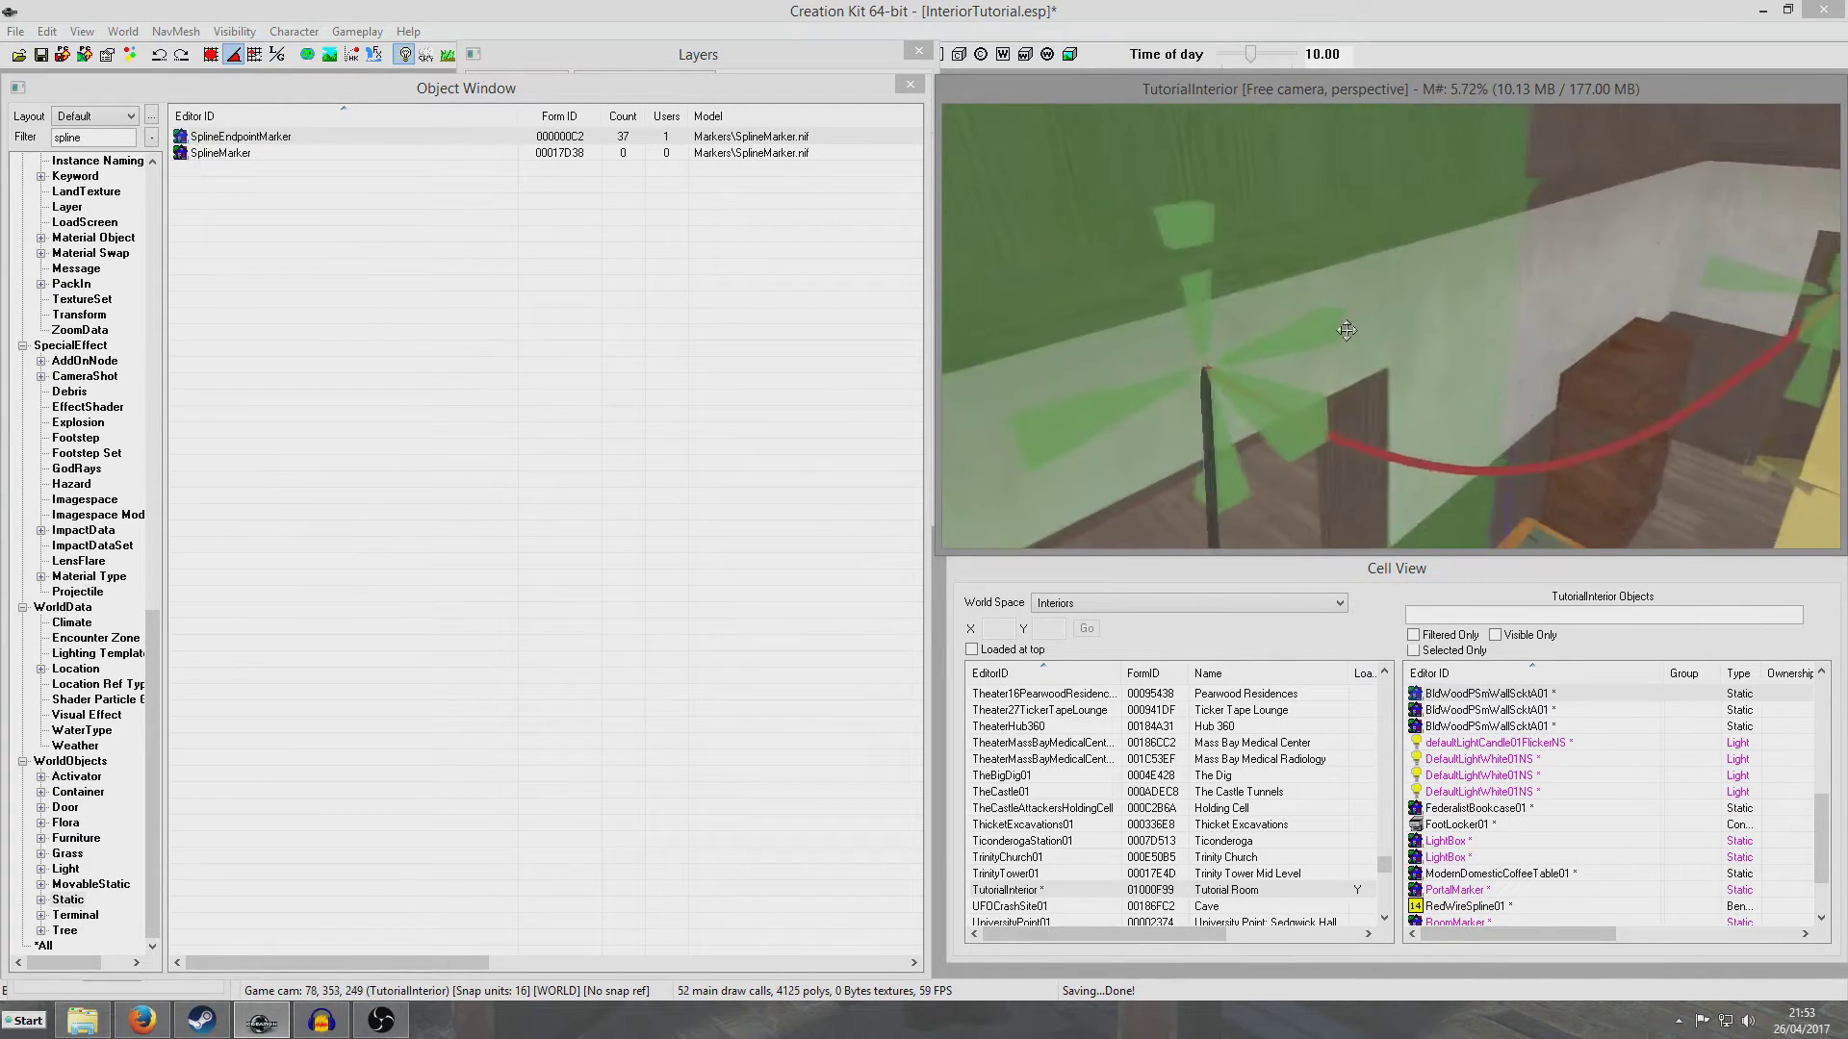
scroll(1328, 342, up, 2)
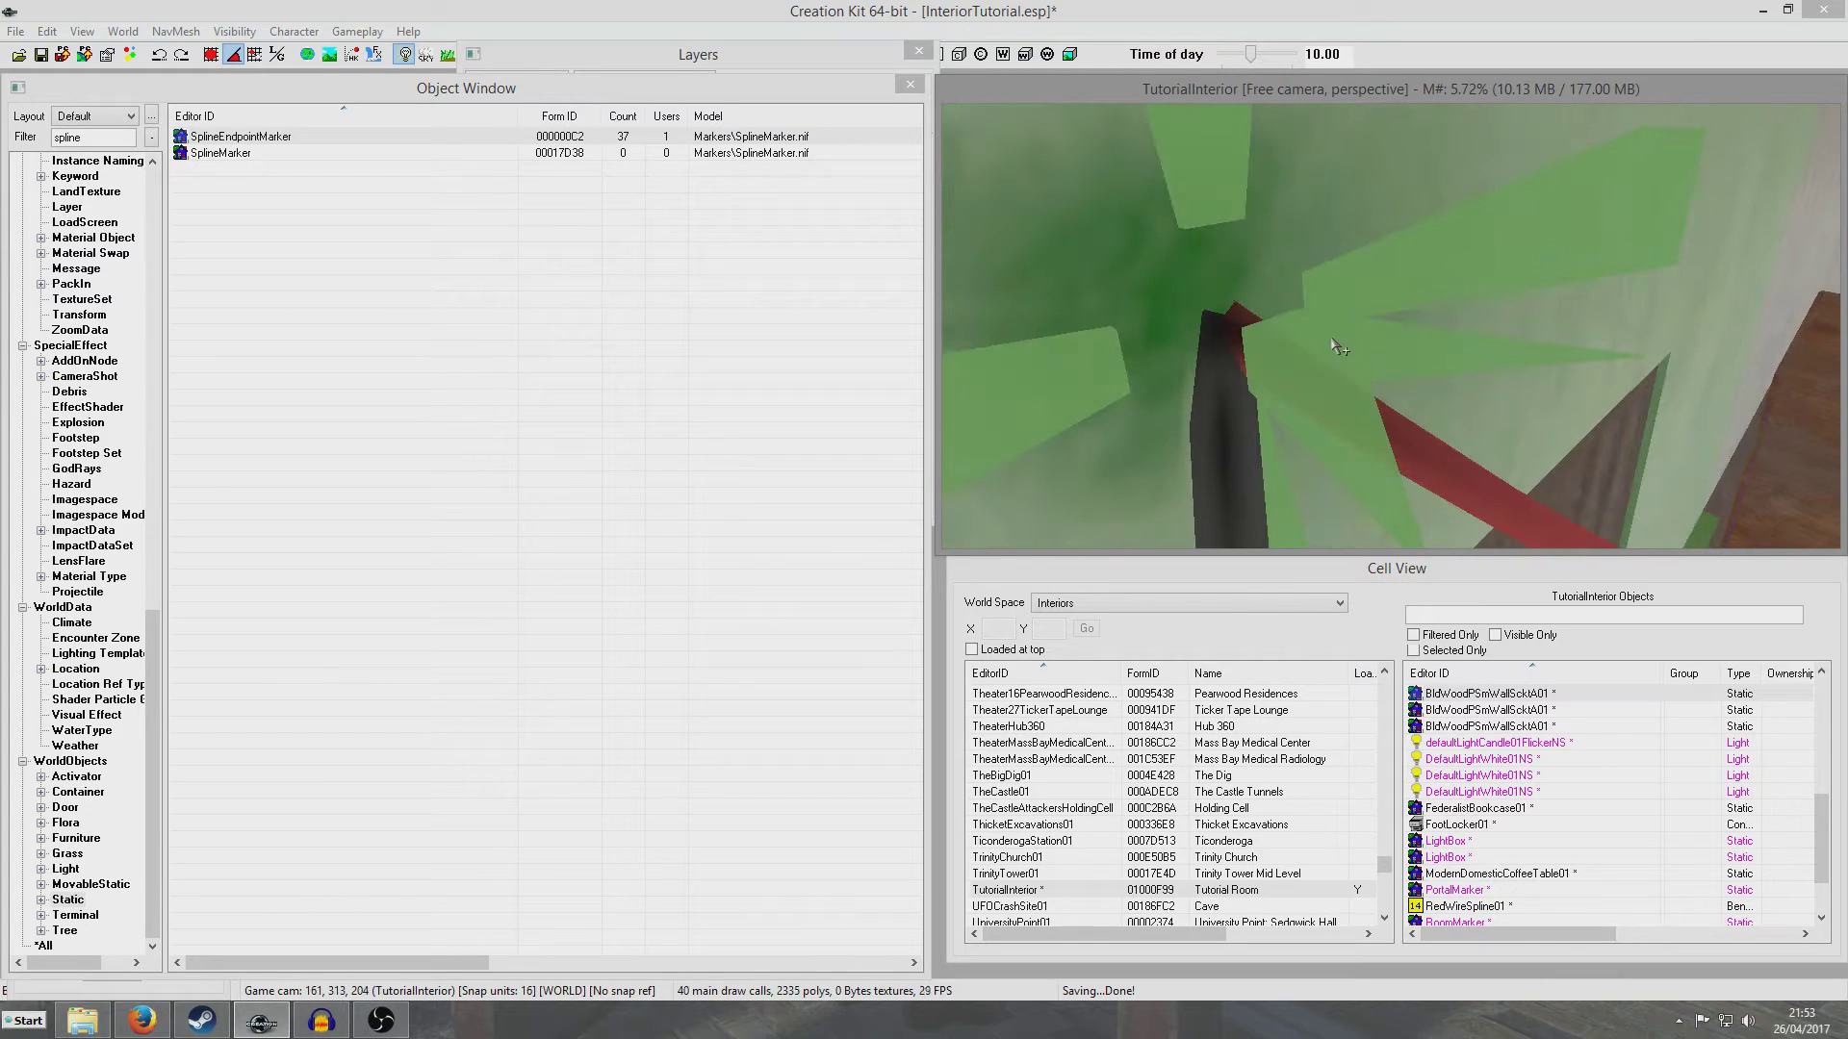
scroll(1237, 343, down, 5)
mouse_move(1237, 343)
shift+middle_down()
mouse_move(1451, 361)
mouse_move(1449, 436)
shift+middle_up()
scroll(1451, 362, up, 5)
scroll(1447, 354, down, 1)
scroll(1452, 442, down, 8)
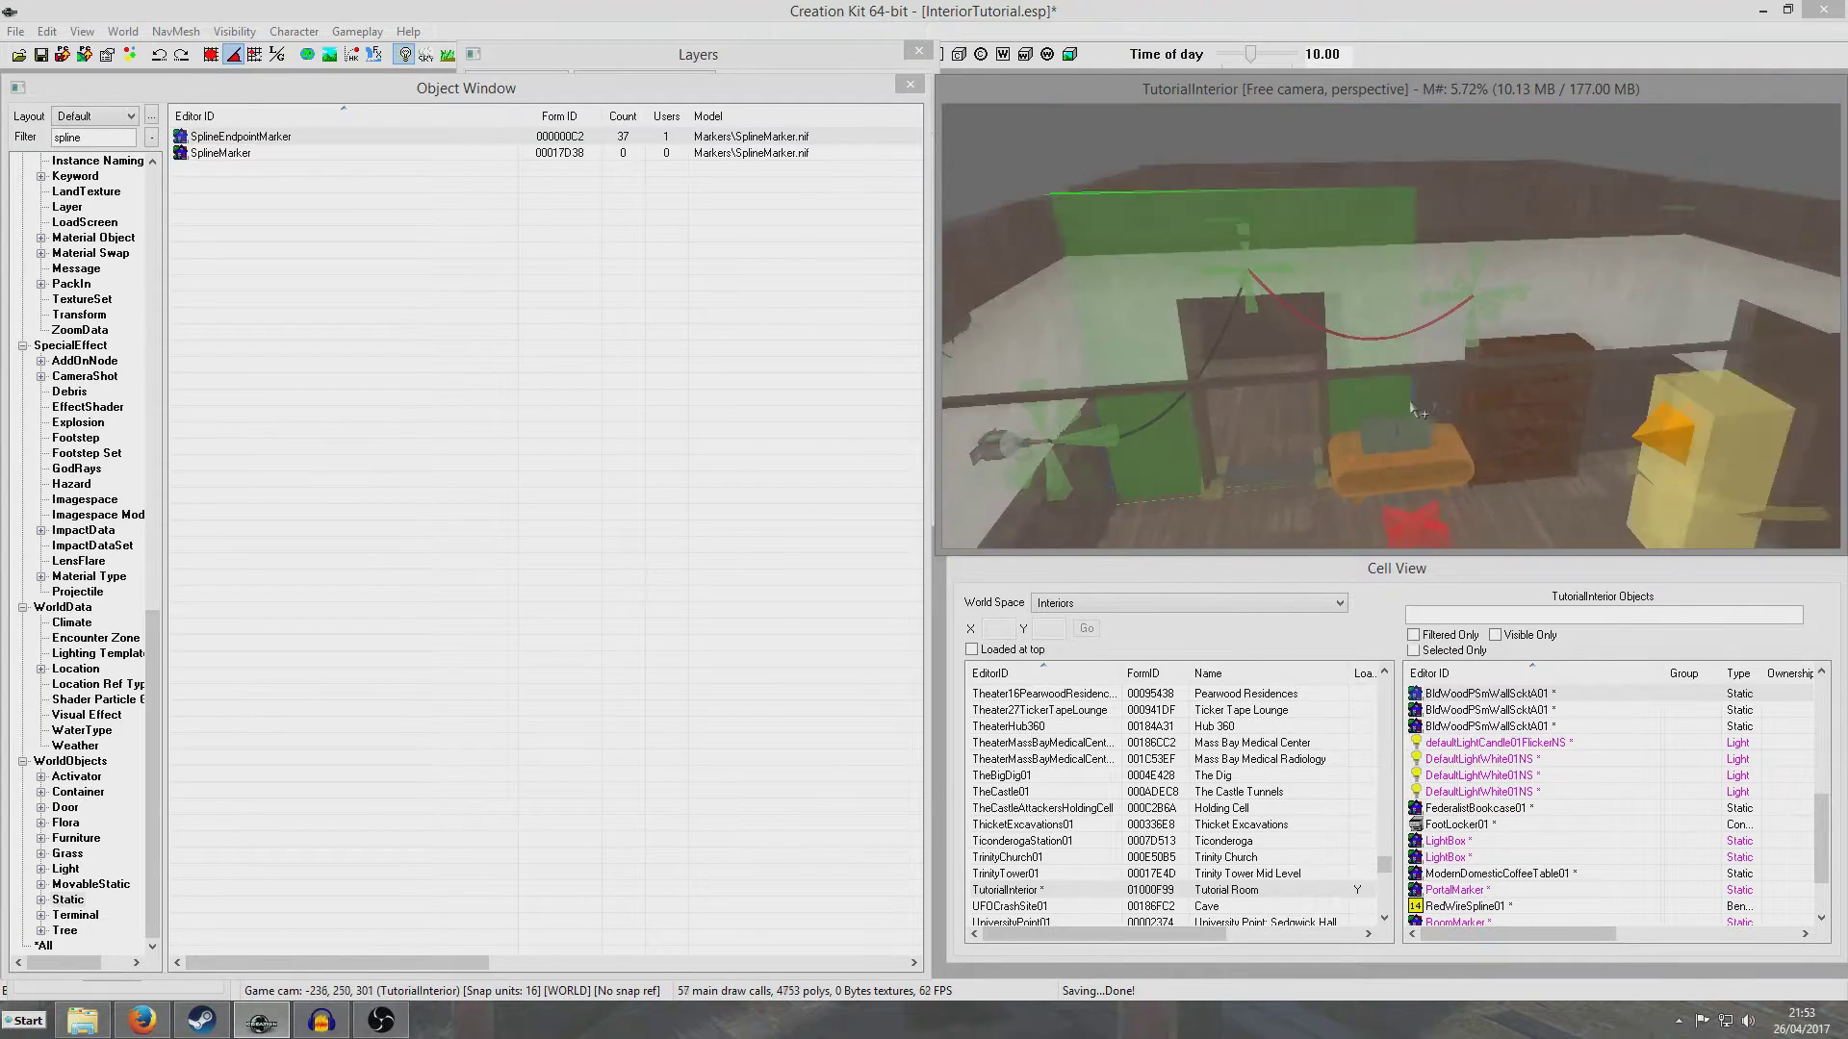
- Move the red wire's far endpoint marker from near the bookcase to the wall above the second doorway
click(1480, 308)
drag(1480, 308, 1776, 303)
middle_drag(1776, 302, 1358, 255)
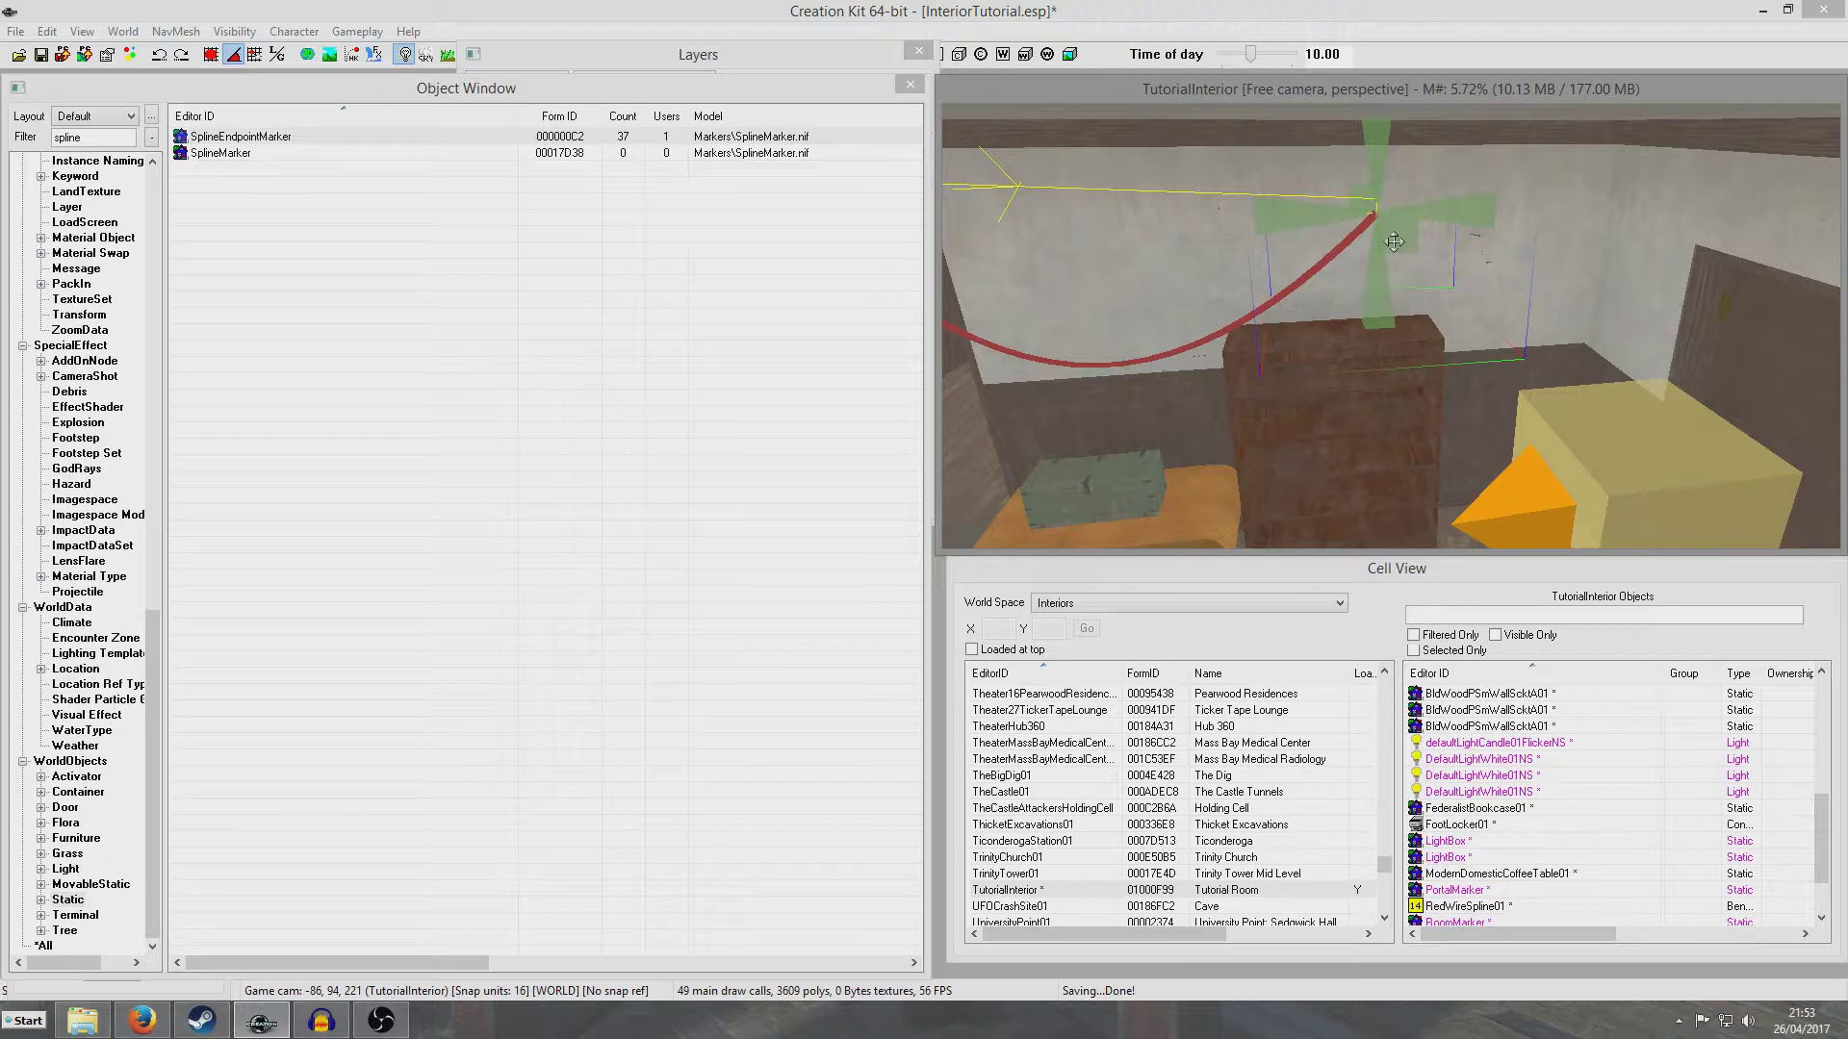
drag(1394, 242, 1769, 229)
mouse_move(1769, 229)
shift+middle_down()
mouse_move(1242, 387)
mouse_move(1324, 348)
mouse_move(1369, 389)
shift+middle_up()
drag(1310, 183, 1346, 181)
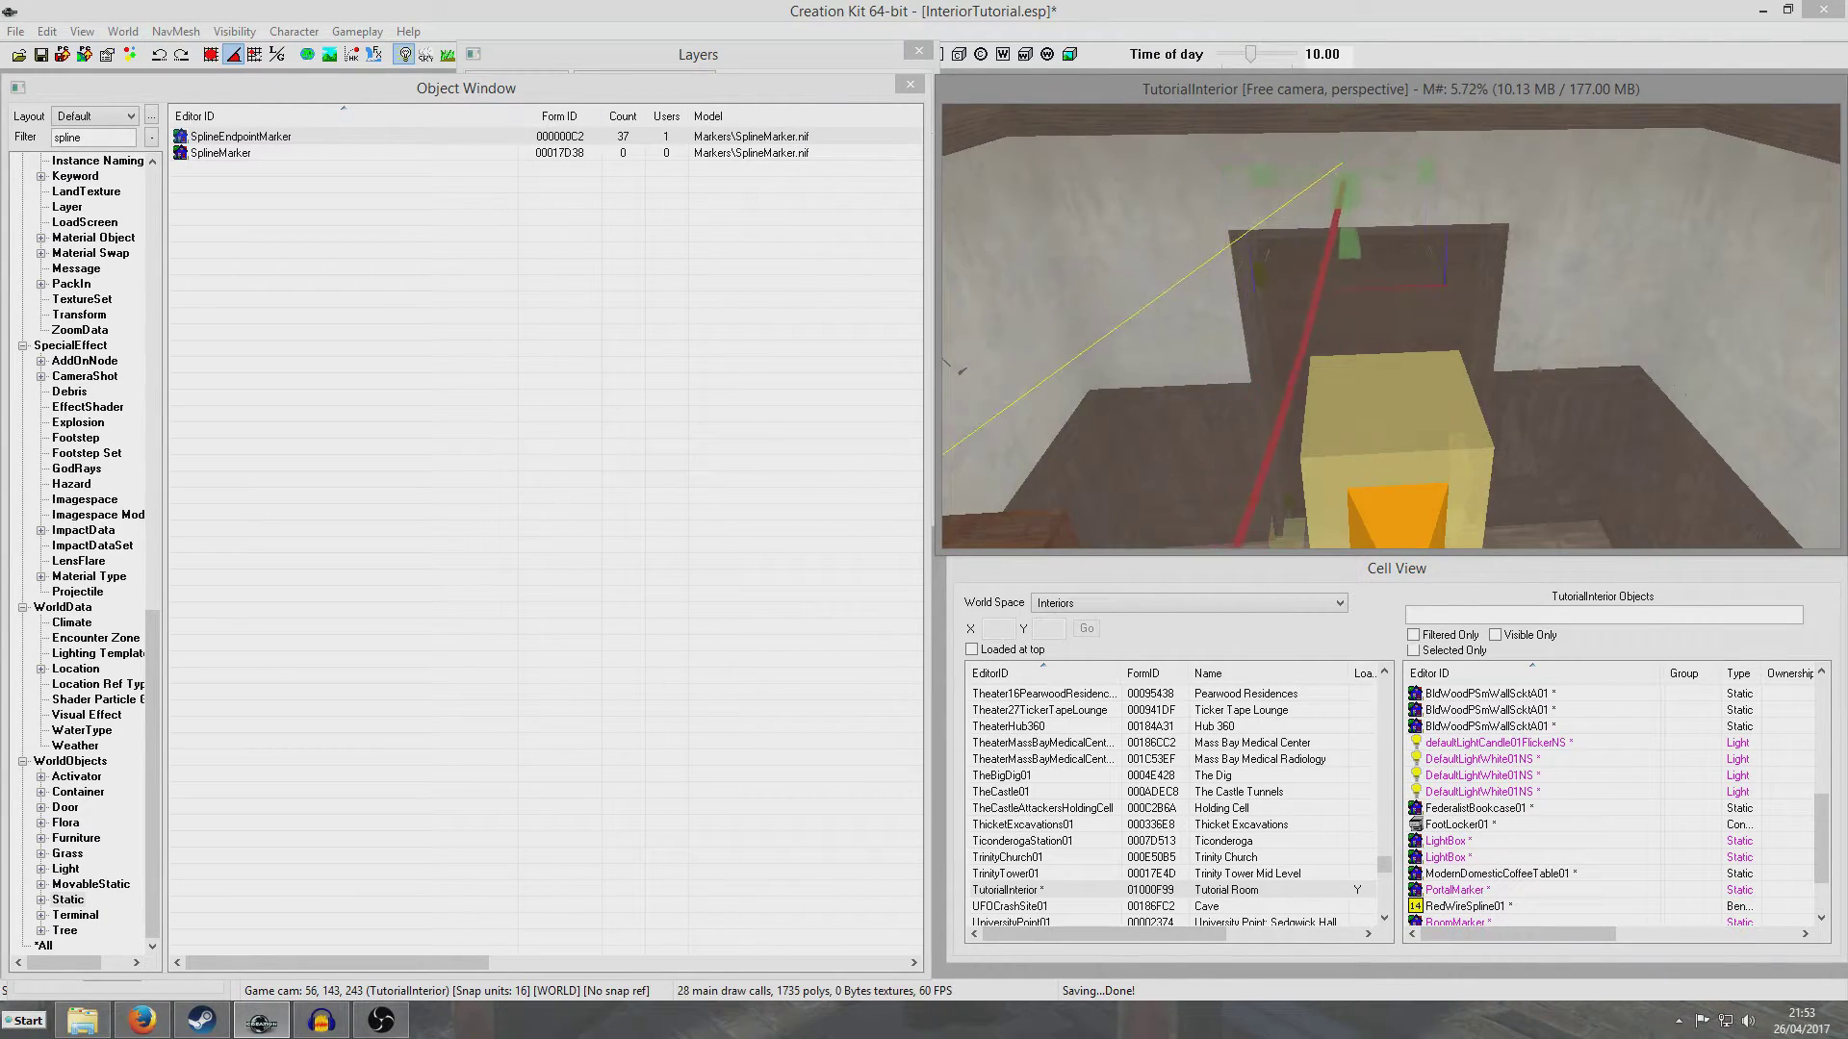
- Reduce the slack of the red wire spline so it hangs in a shallow curve above the bookcase, and deselect it
mouse_move(1345, 181)
shift+middle_down()
mouse_move(1400, 363)
mouse_move(1331, 409)
shift+middle_up()
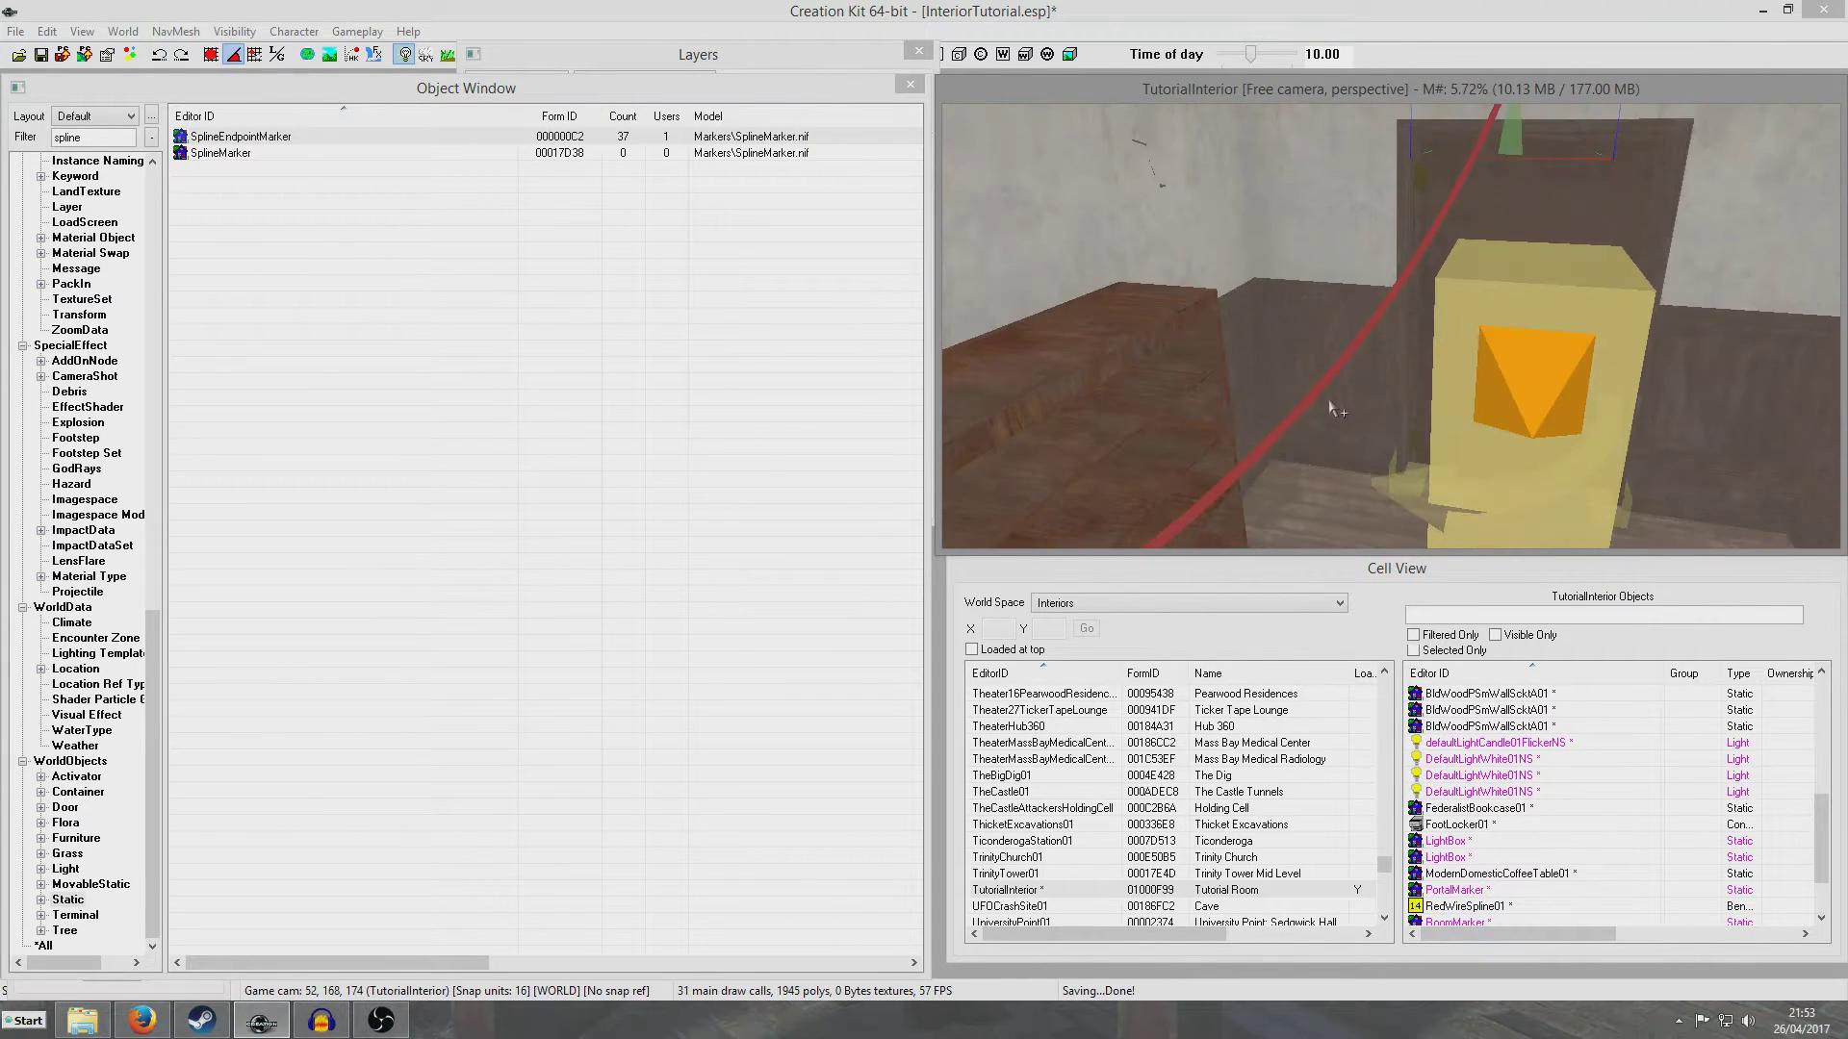
click(1292, 449)
click(1254, 458)
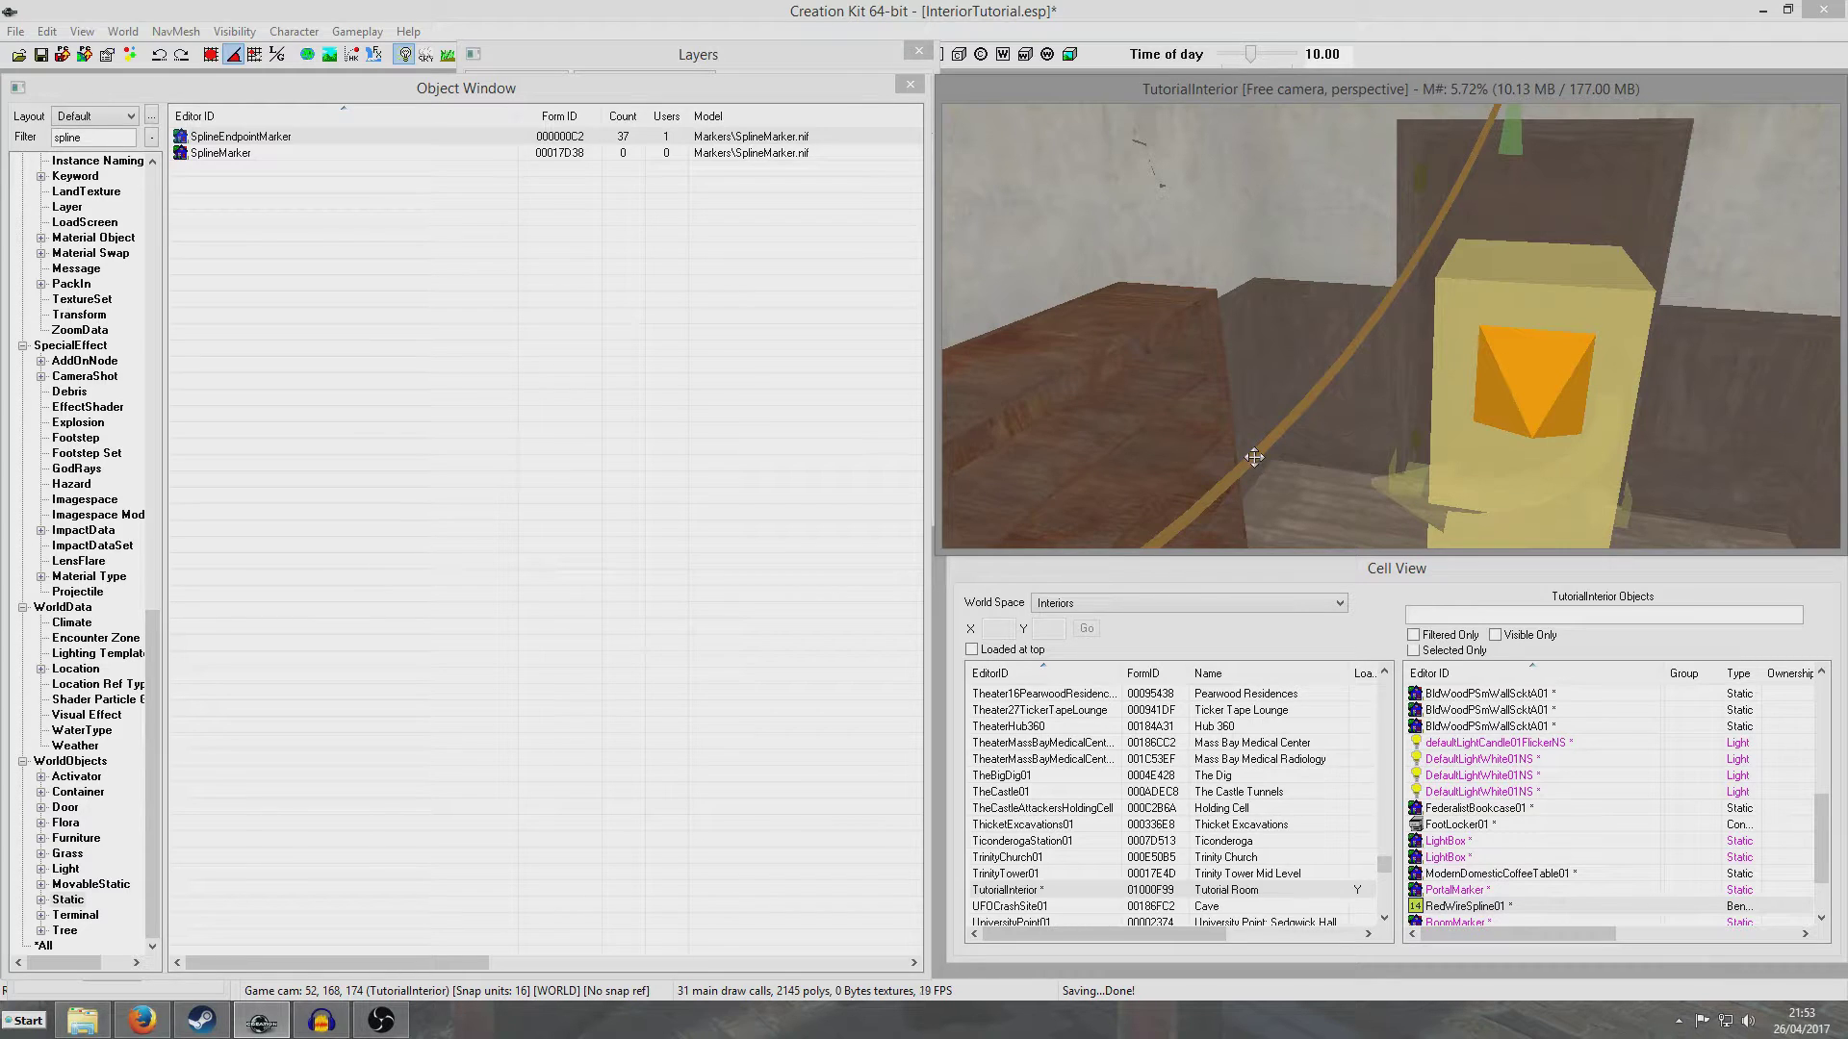
drag(1254, 459, 1254, 365)
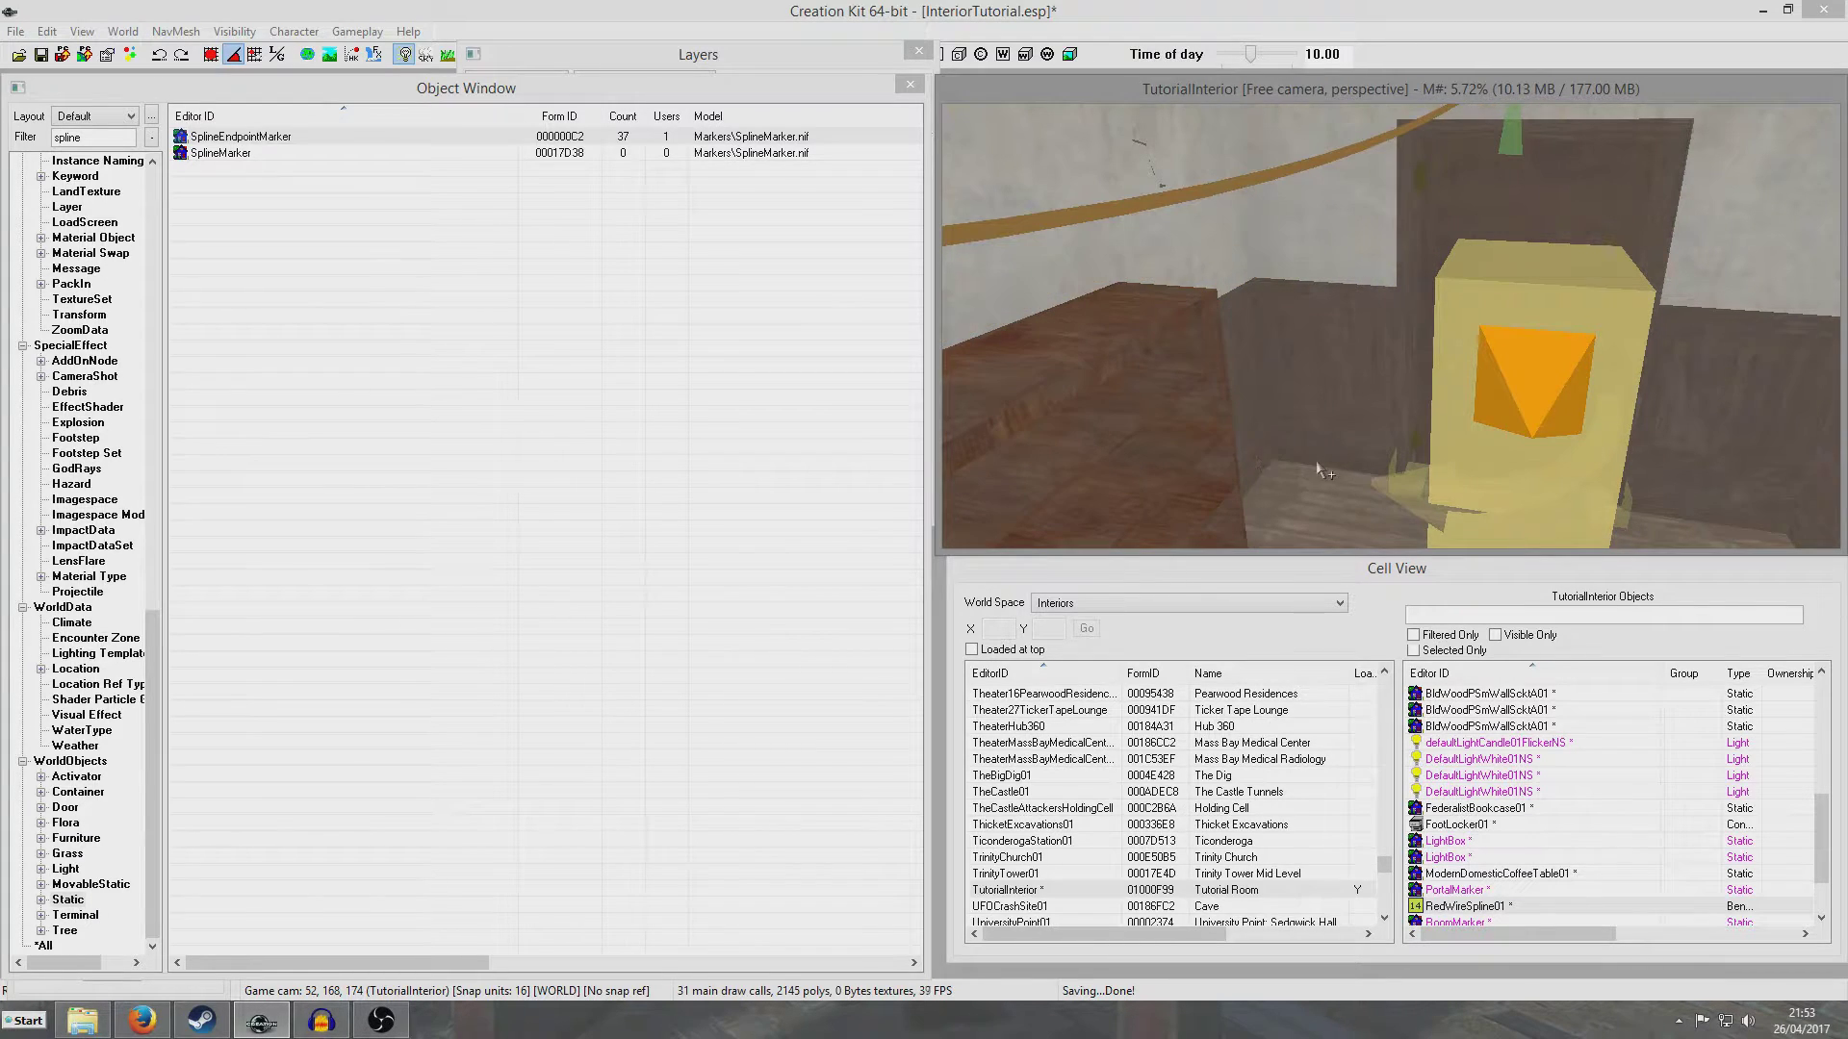
scroll(1319, 469, down, 6)
shift+middle_drag(1319, 470, 1483, 238)
scroll(1483, 238, up, 3)
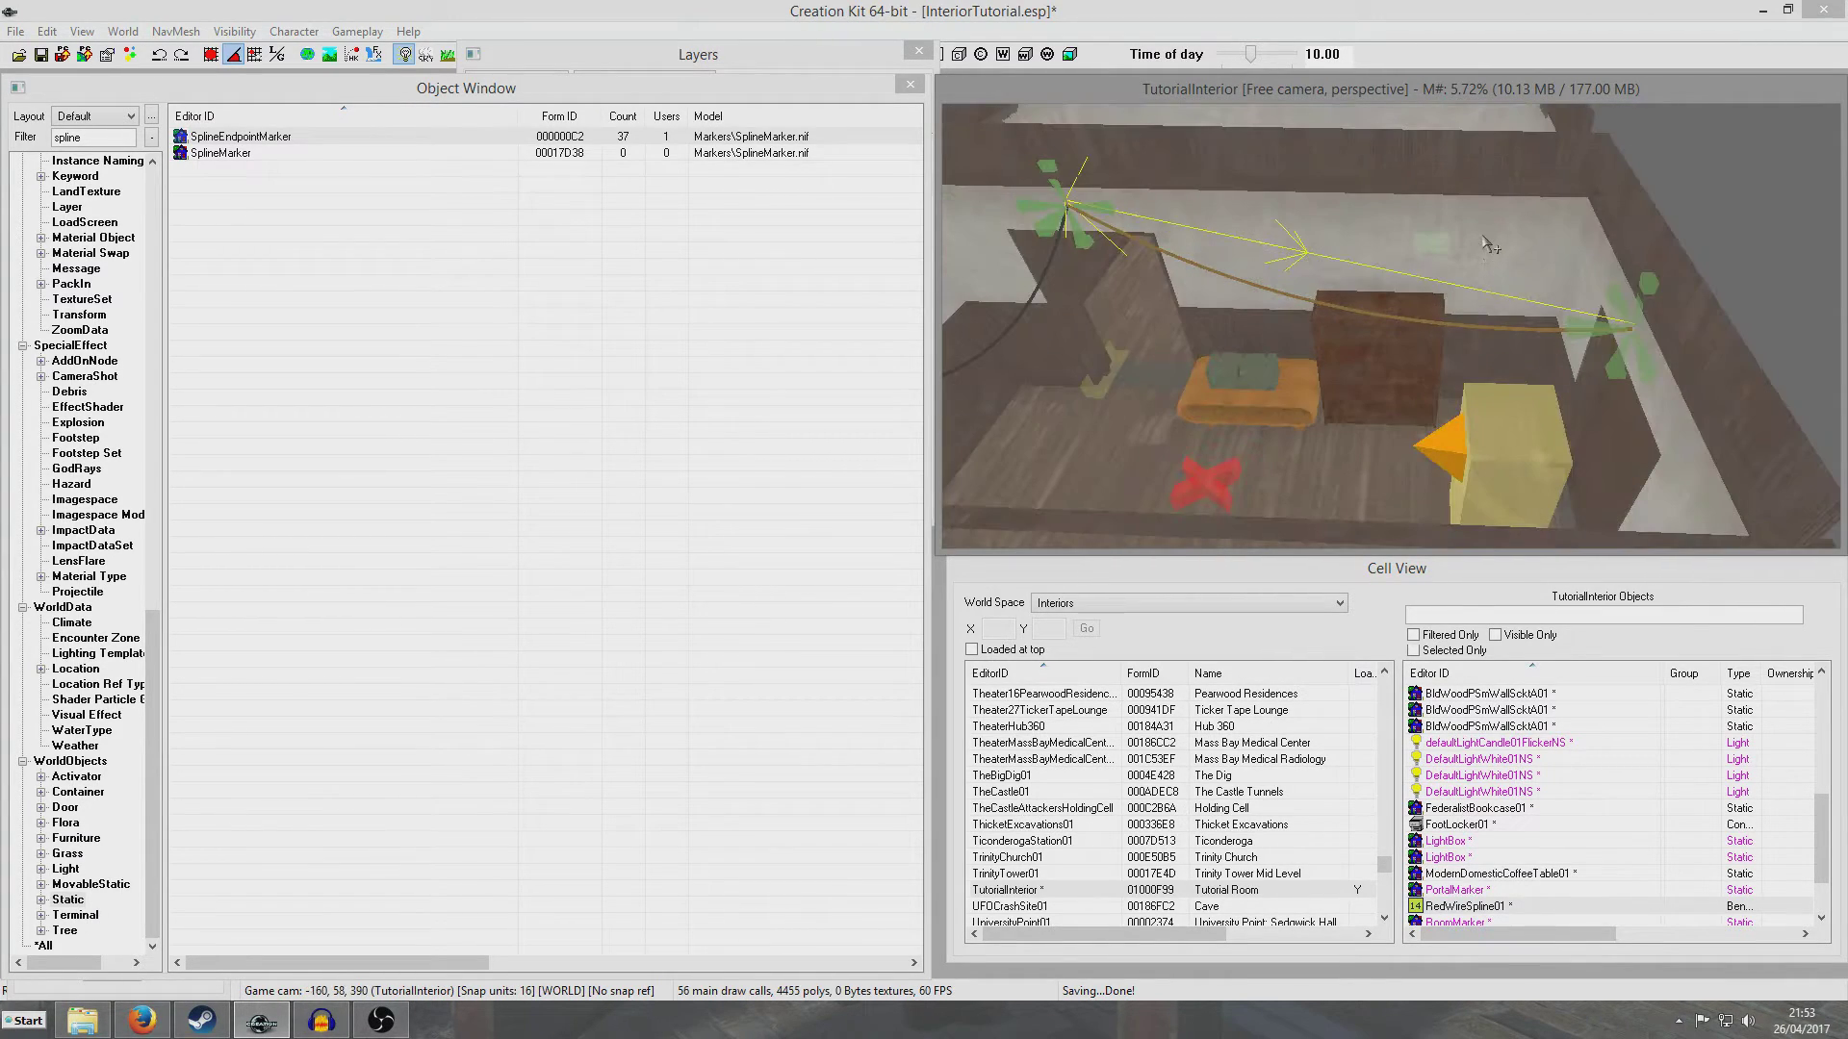
click(1489, 245)
- Examine the wiring around the room, focusing on the wall power connector and the black wire leading to the doorway
key(f)
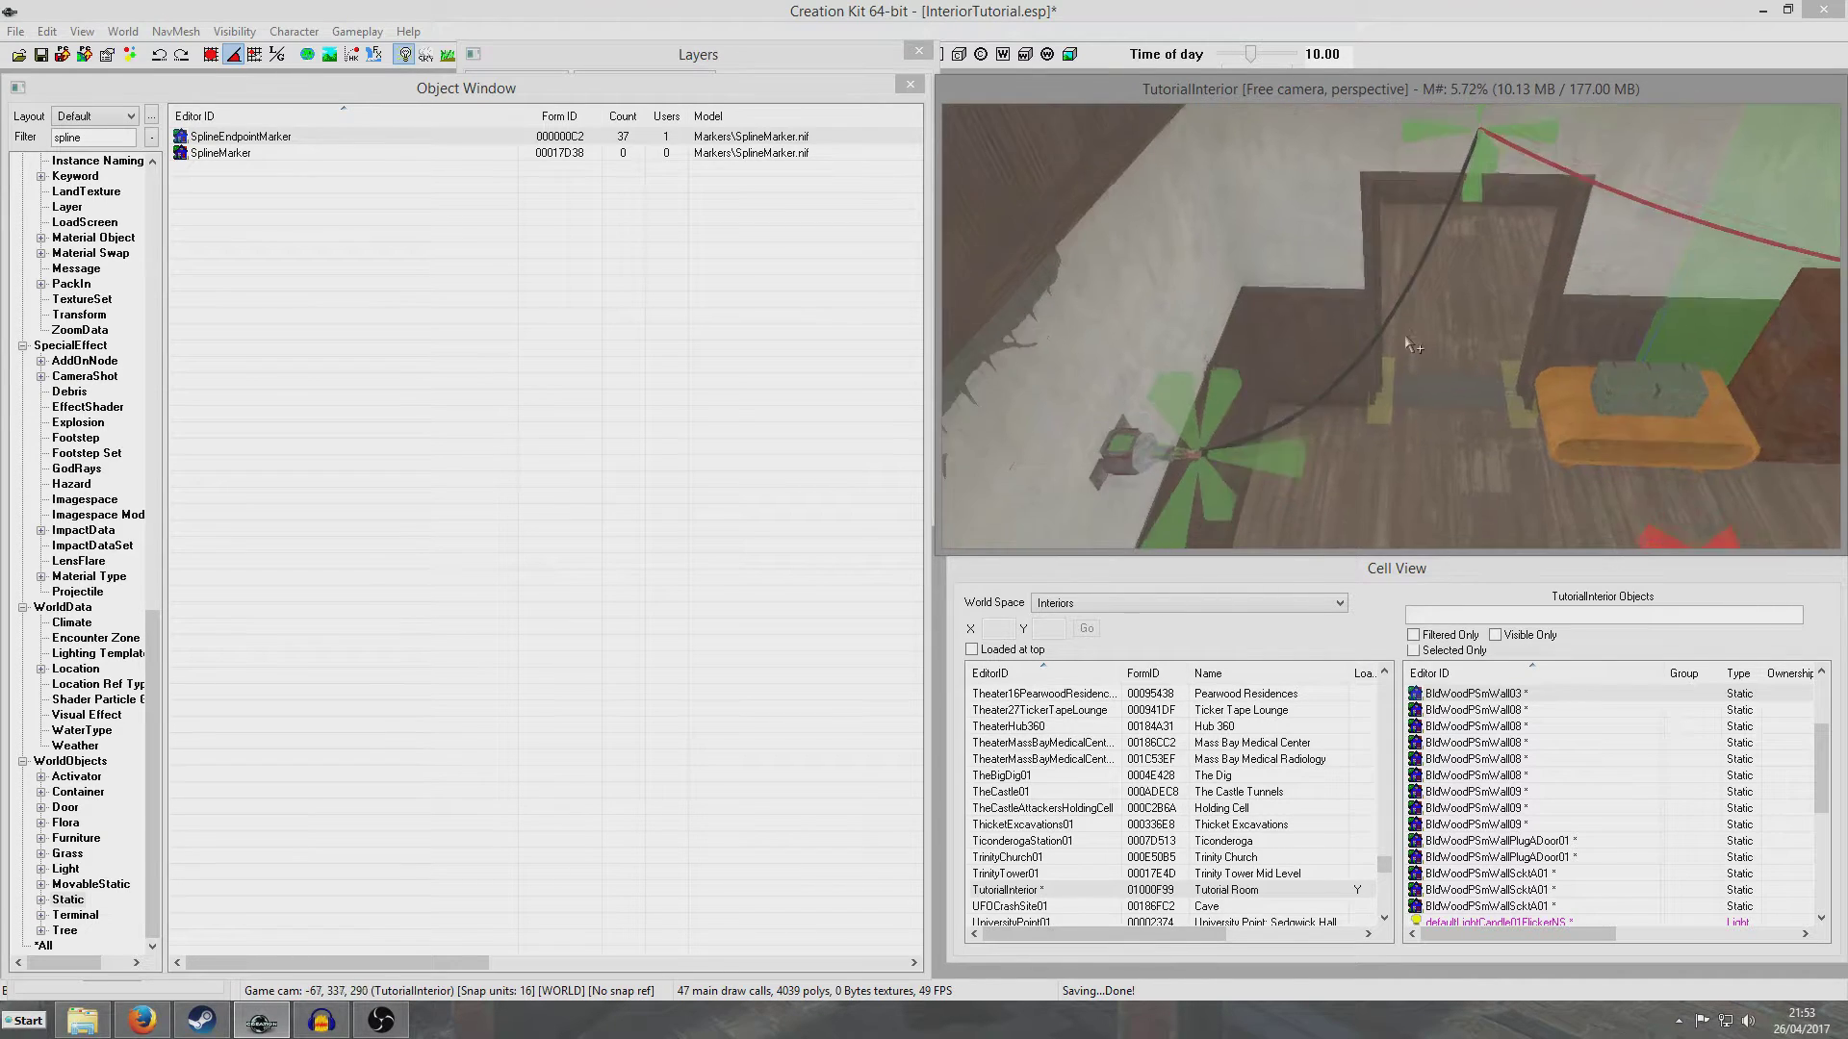
middle_drag(1405, 337, 1435, 308)
scroll(1435, 308, up, 4)
click(1368, 425)
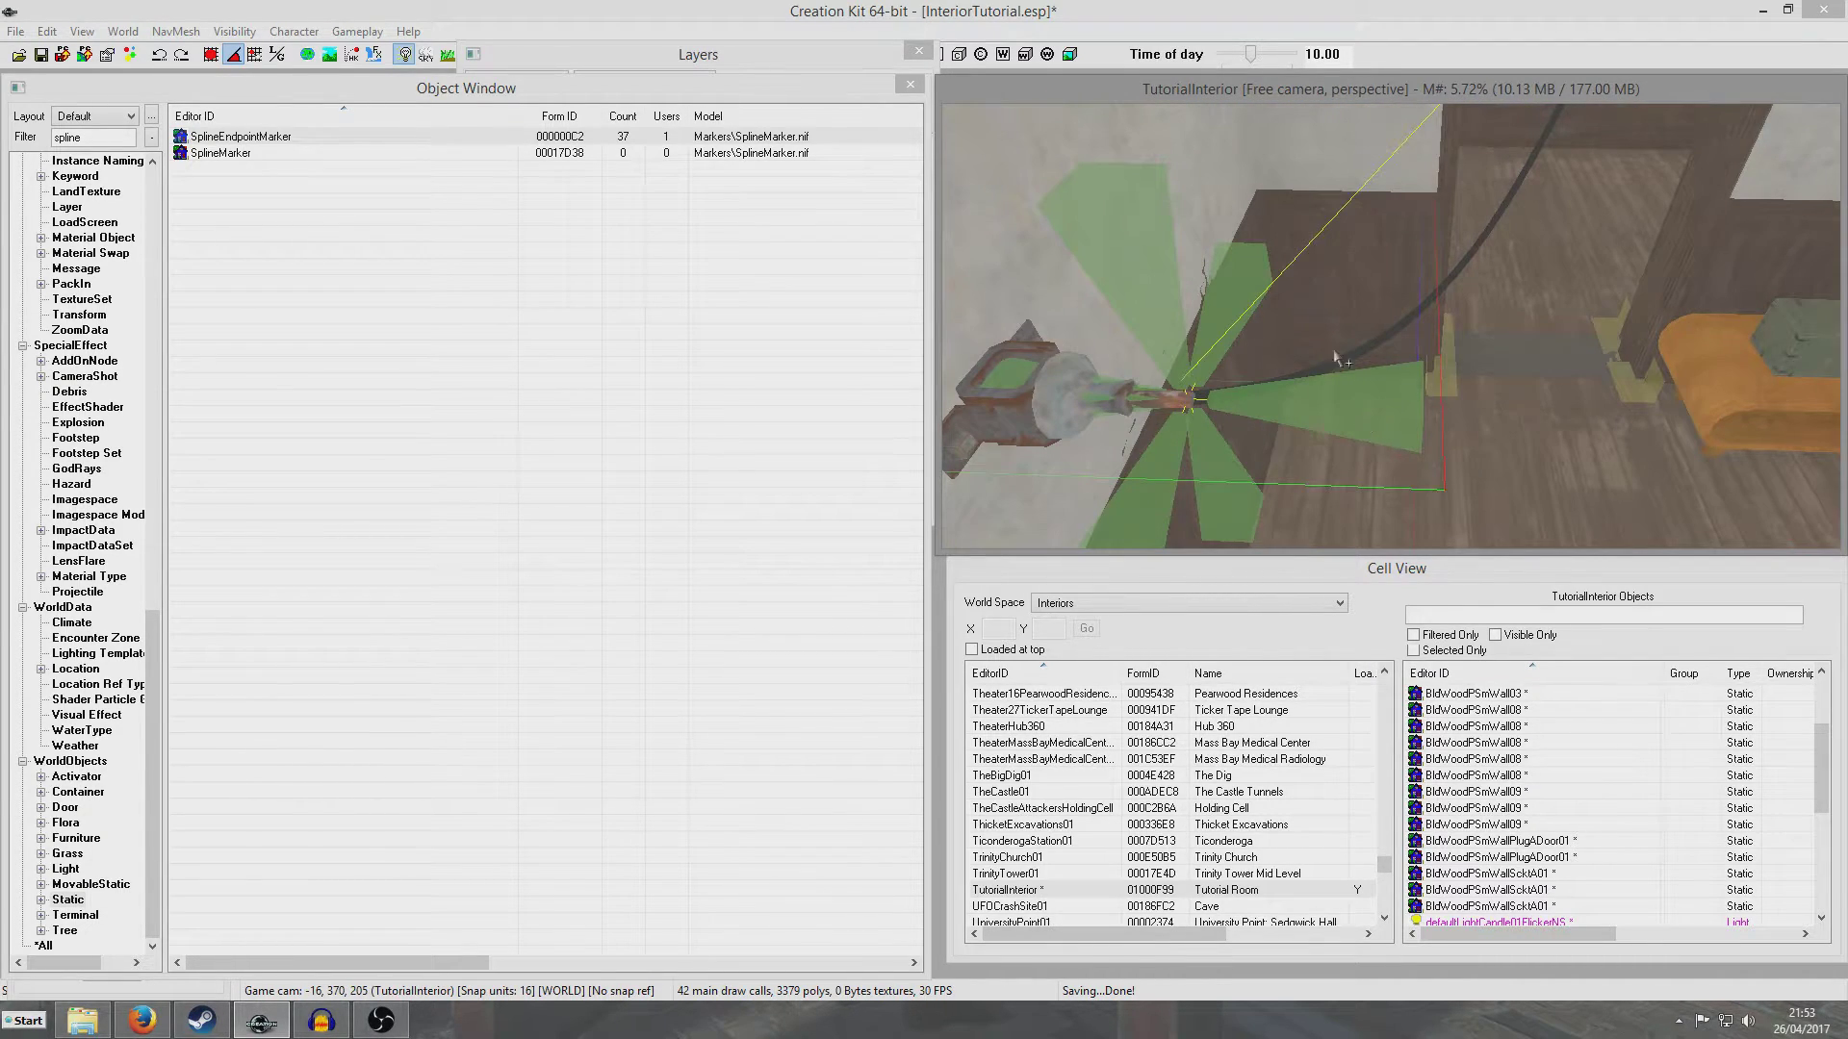
scroll(1336, 357, down, 8)
mouse_move(1559, 355)
shift+middle_down()
mouse_move(1544, 257)
mouse_move(1443, 279)
mouse_move(1362, 371)
mouse_move(1350, 342)
shift+middle_up()
scroll(1350, 342, up, 6)
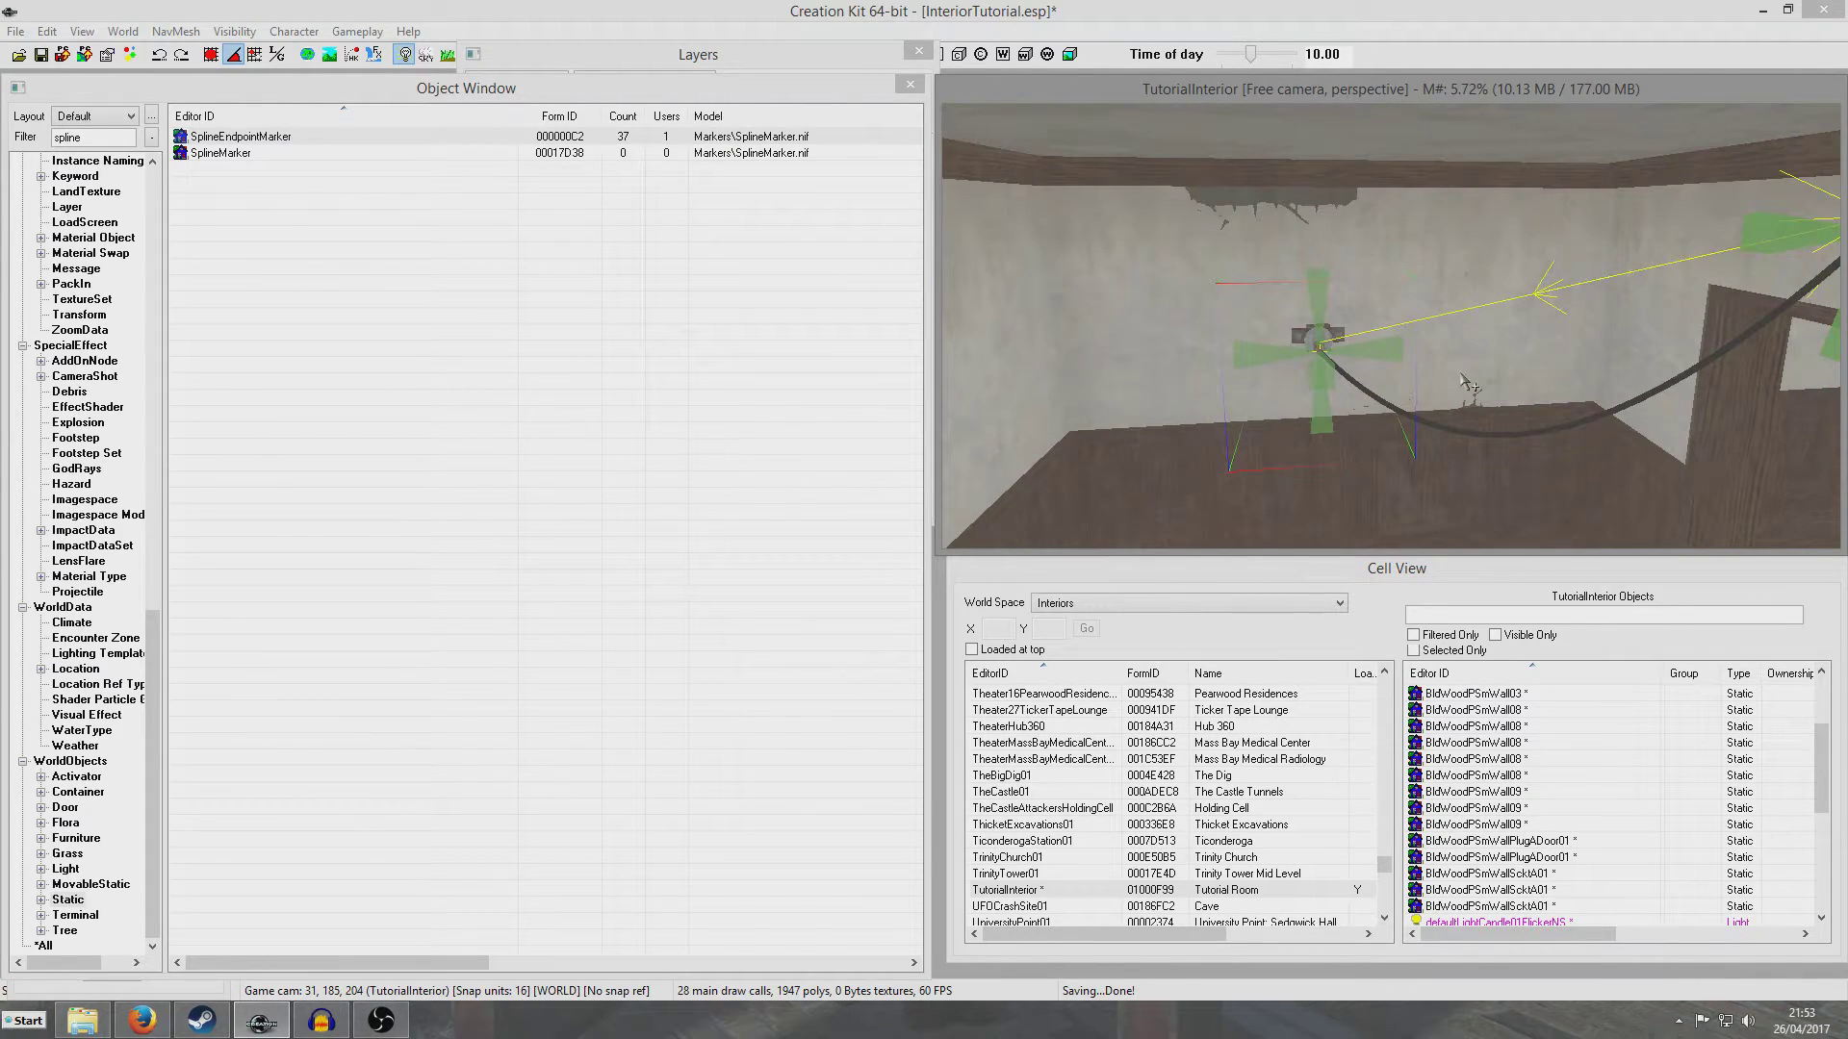
click(1110, 299)
scroll(1110, 299, down, 7)
mouse_move(1533, 324)
shift+middle_down()
mouse_move(1511, 352)
mouse_move(1299, 312)
mouse_move(1576, 356)
mouse_move(1463, 293)
mouse_move(1292, 314)
shift+middle_up()
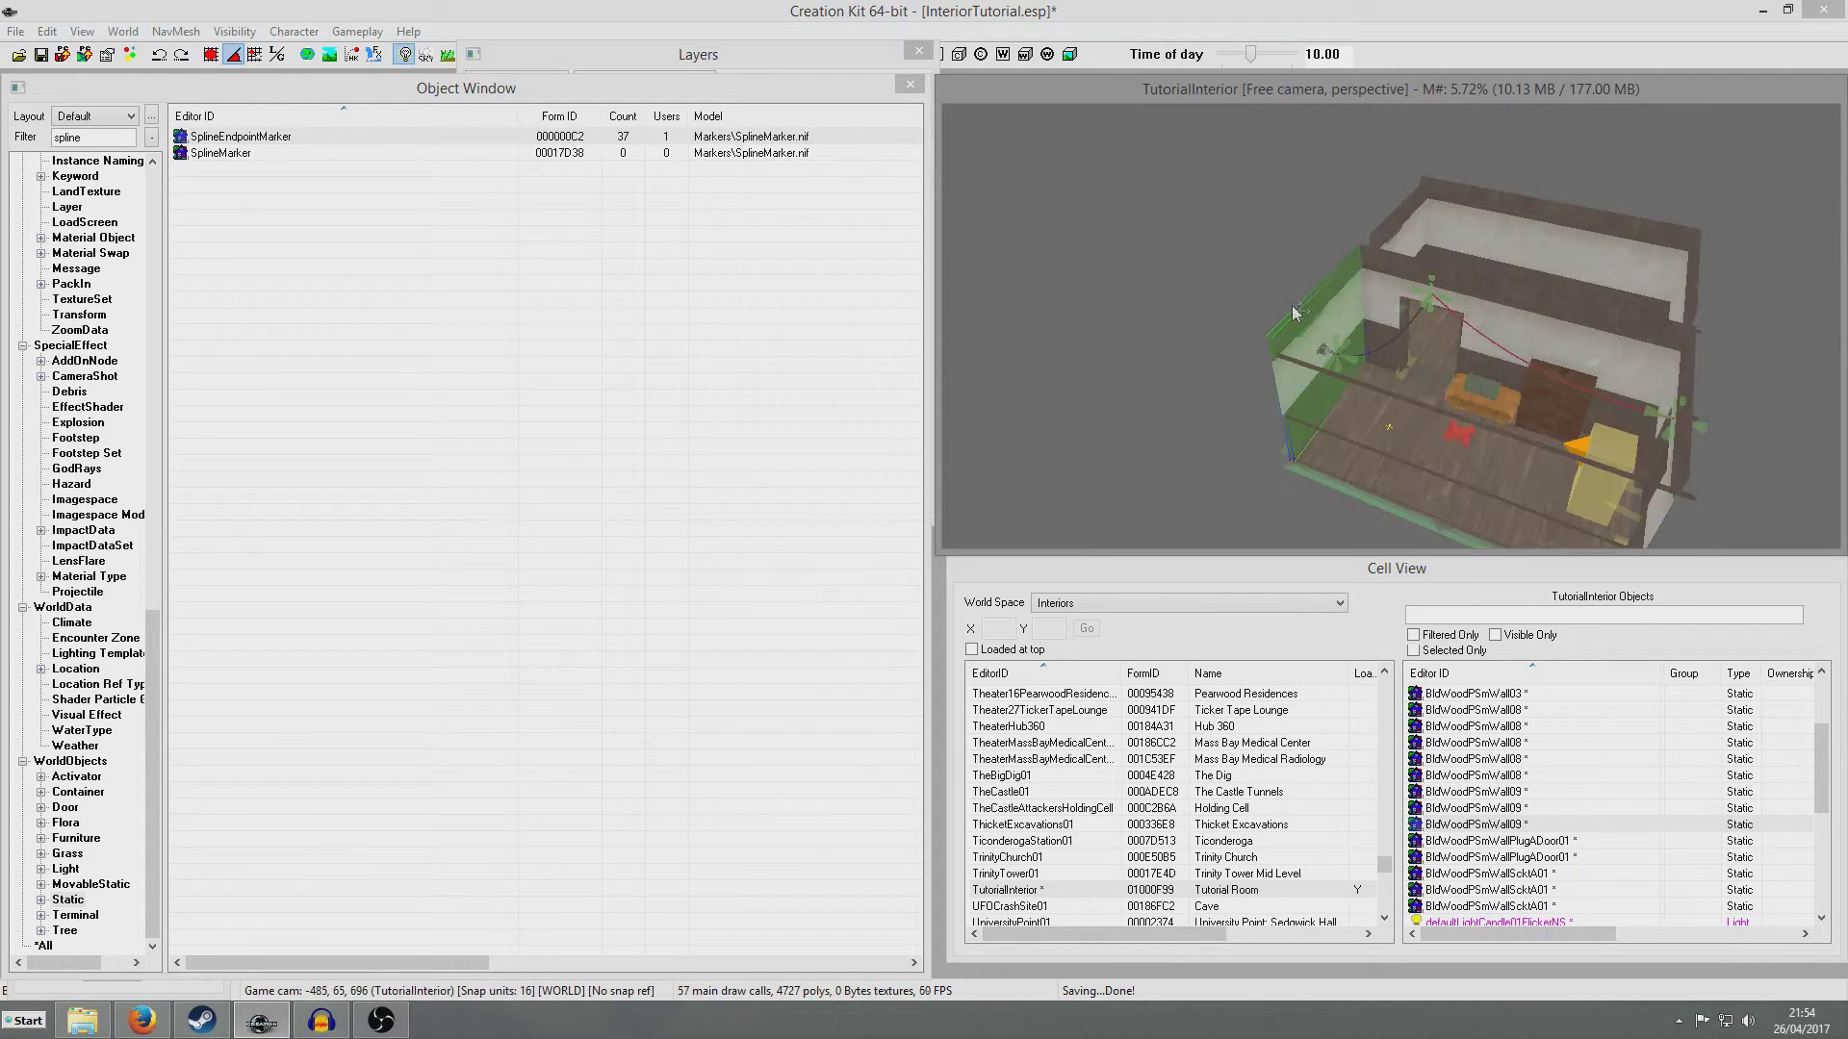
scroll(1397, 354, up, 5)
scroll(1405, 359, up, 5)
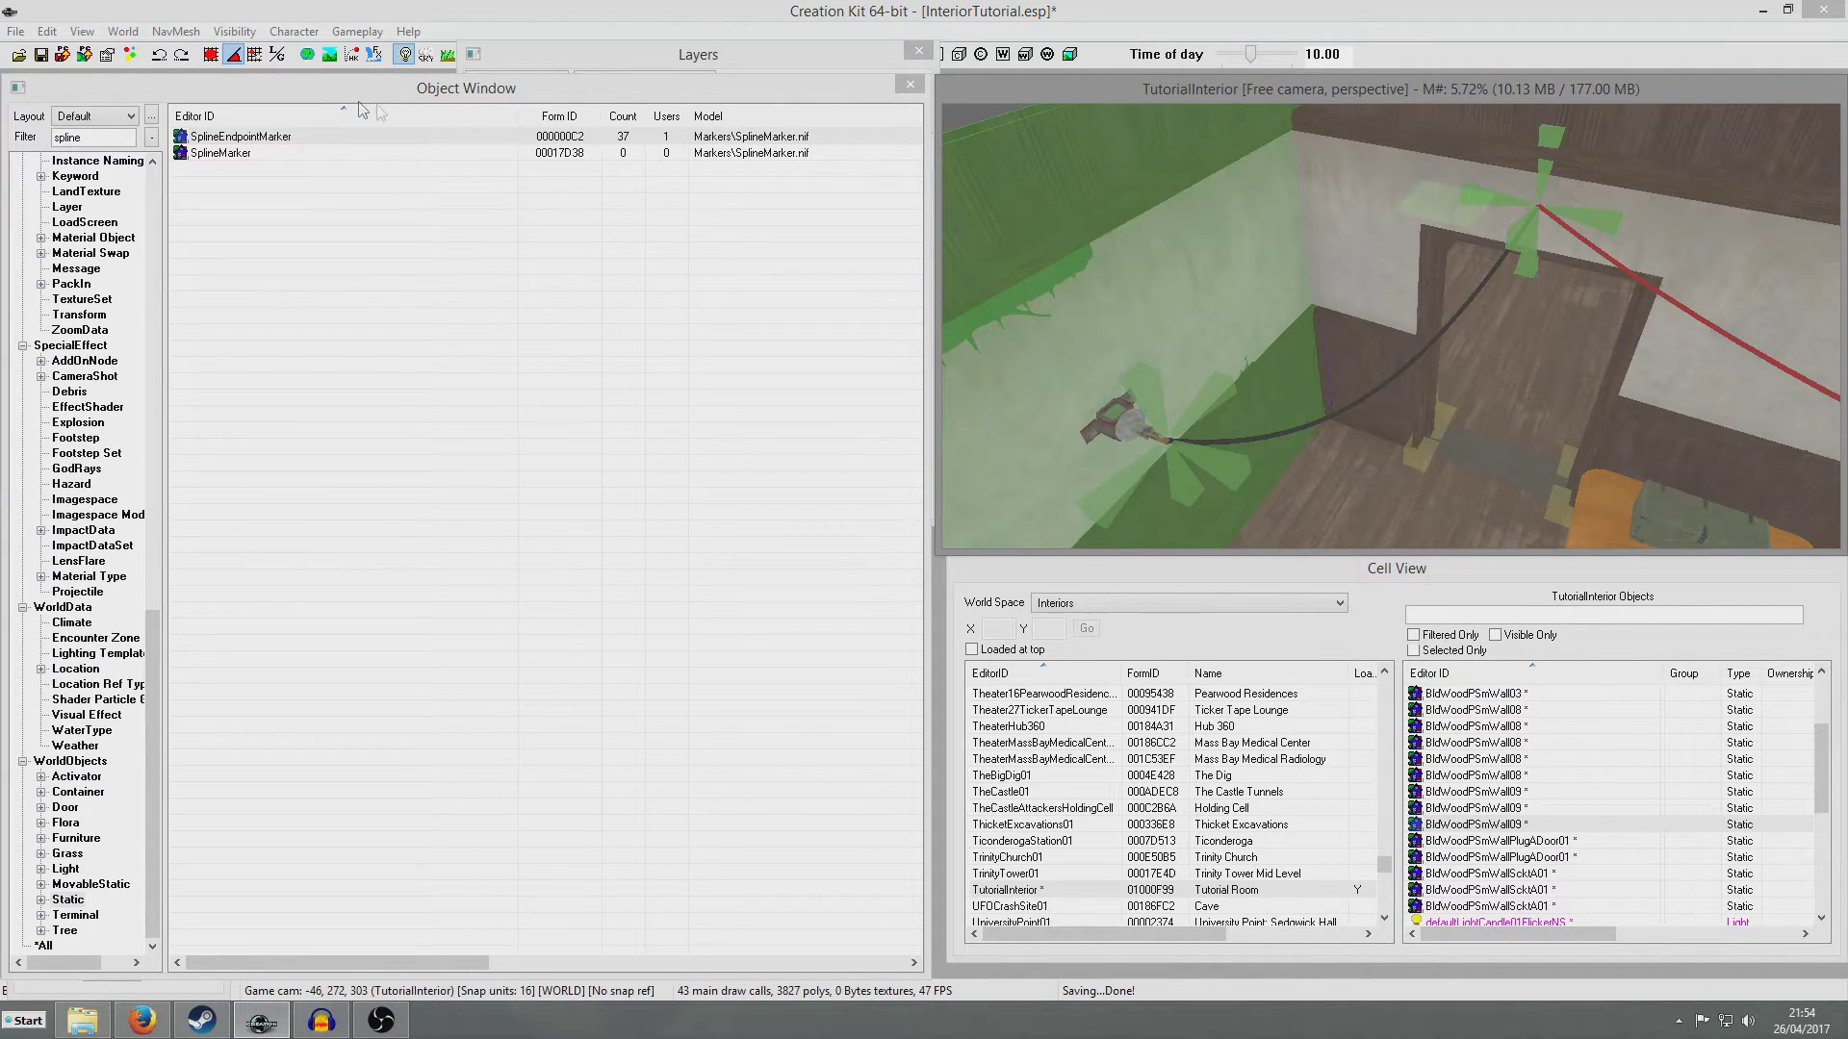
- Save the InteriorTutorial.esp plugin with the finished wire splines
click(42, 54)
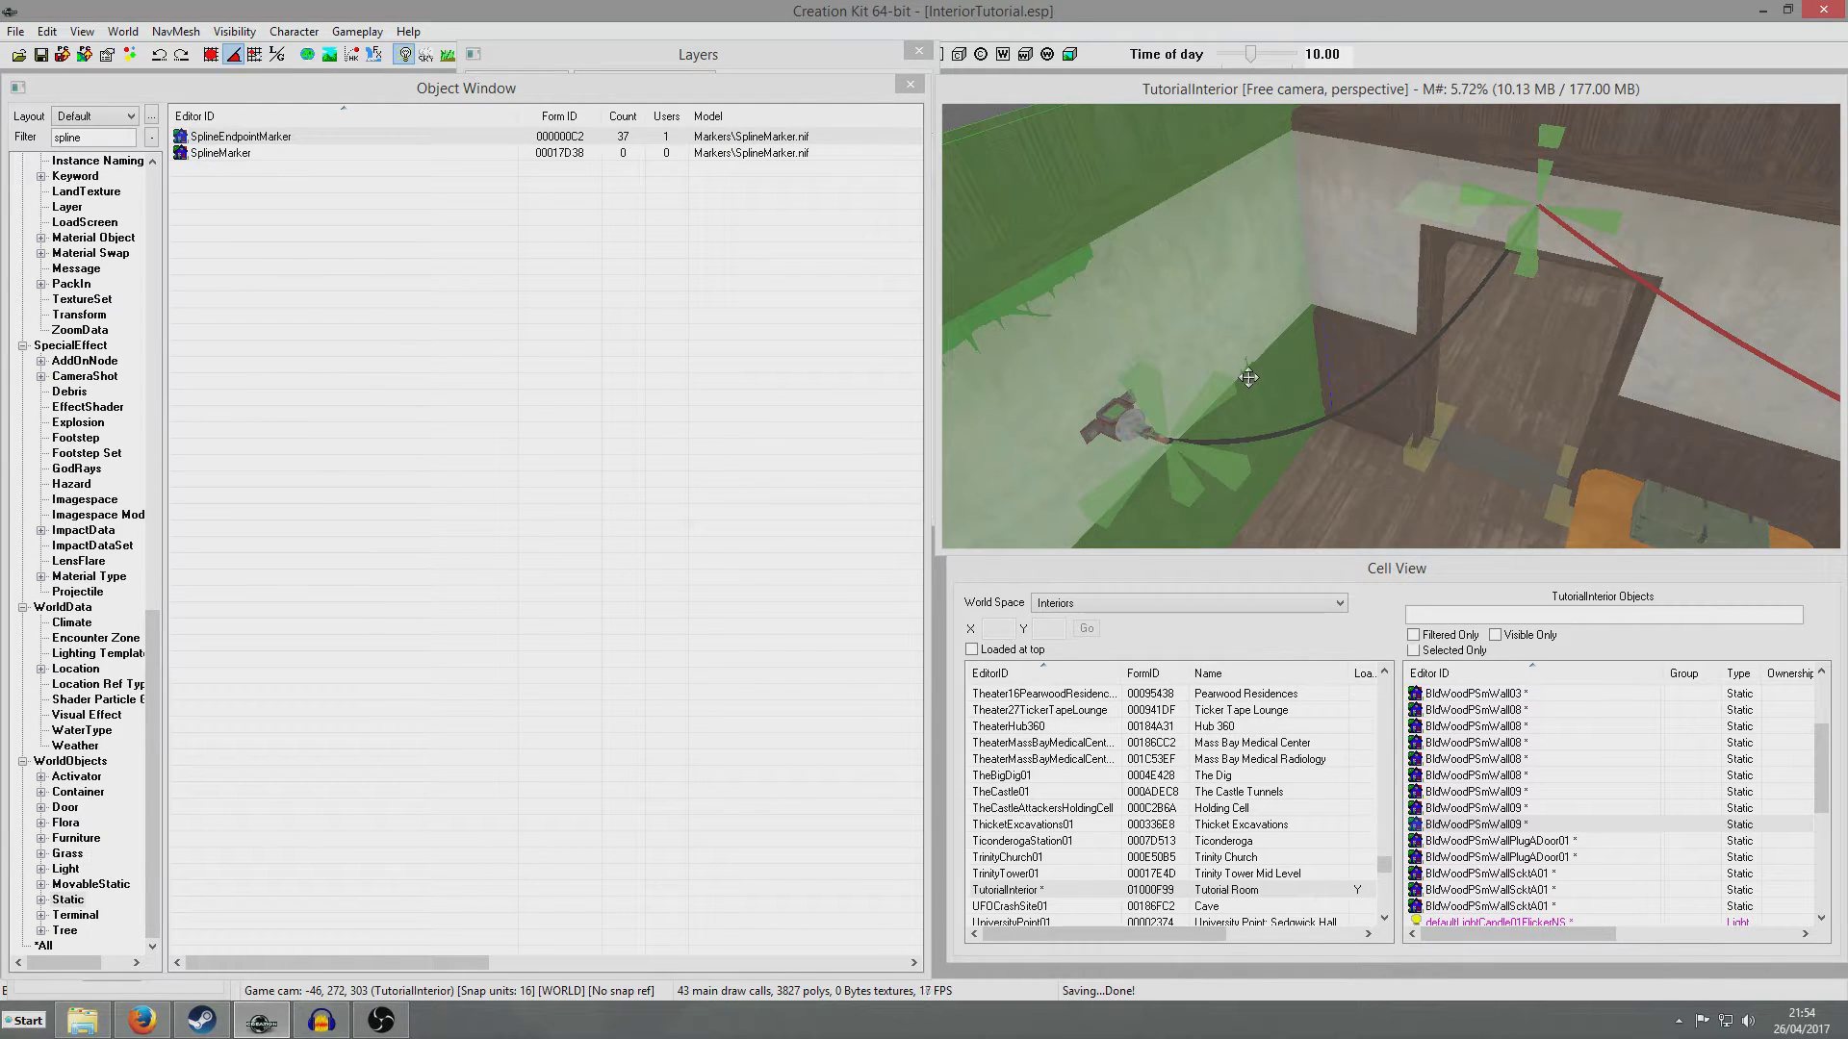
- Select the black wire spline and examine its run from the wall power connector to the doorway marker, leaving nothing selected
click(1314, 432)
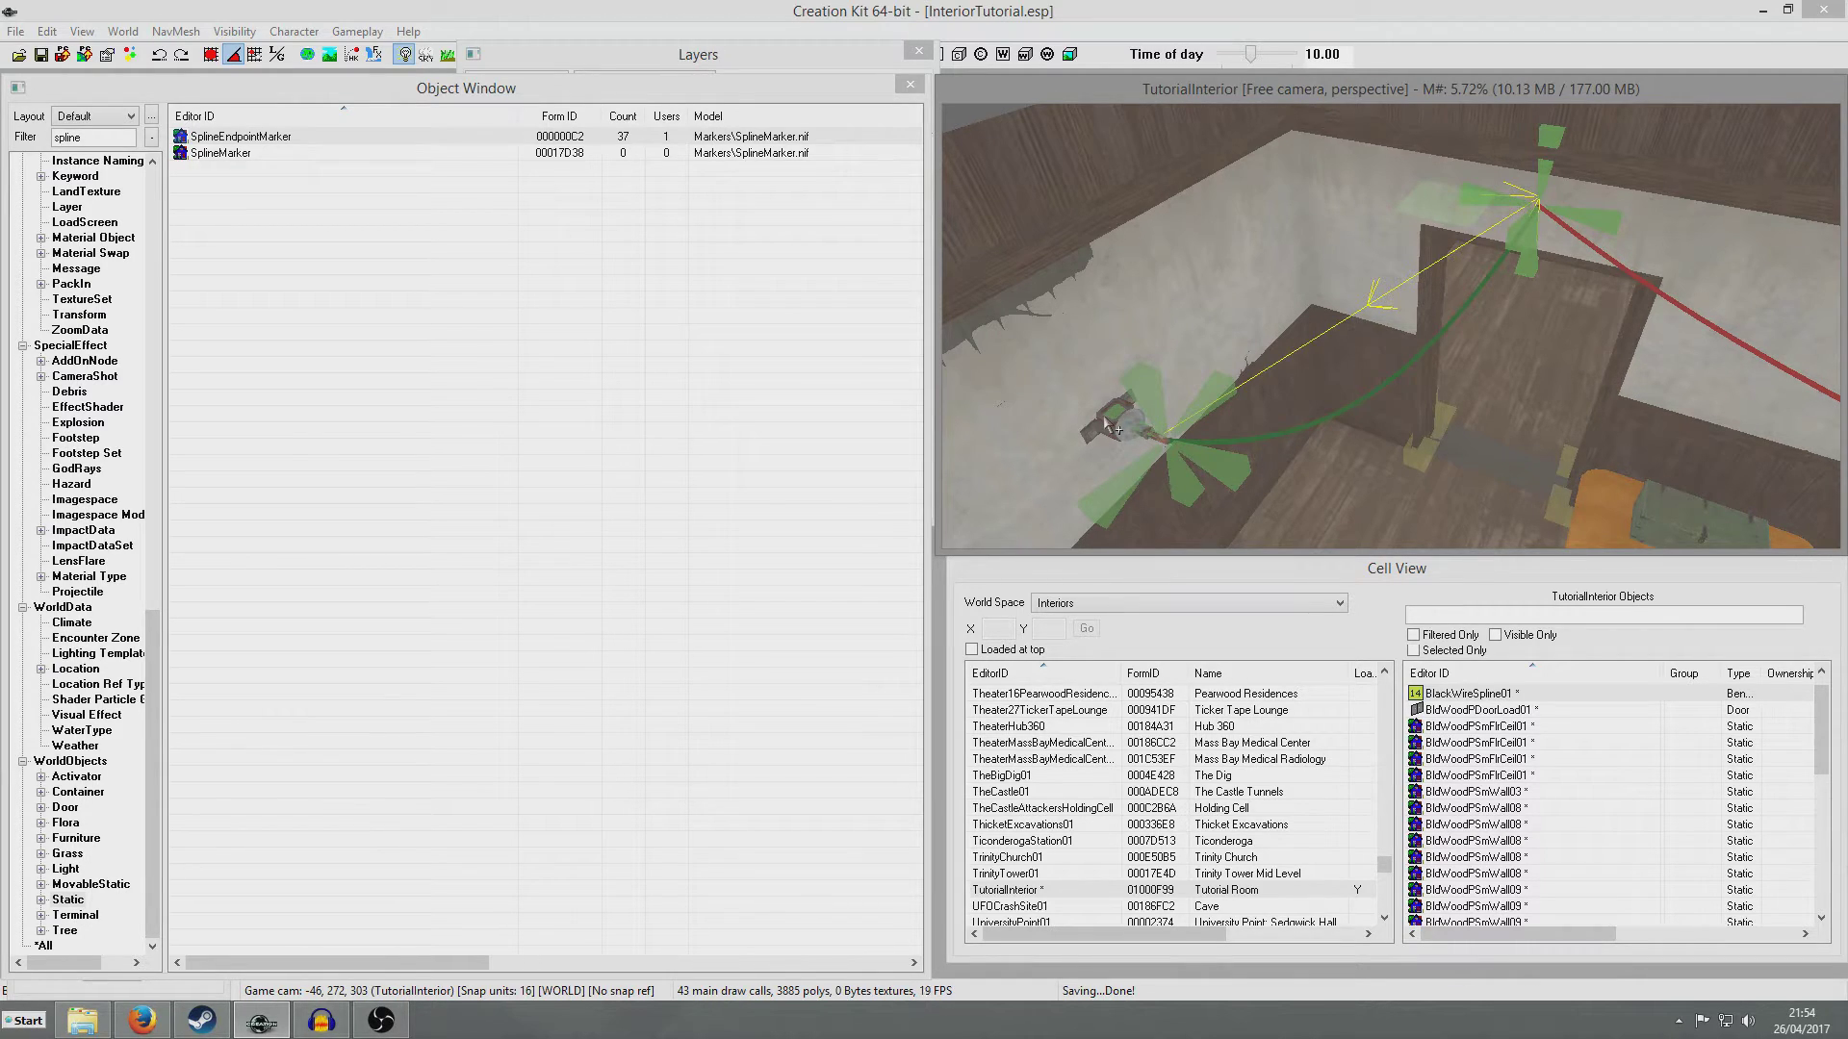
scroll(1164, 390, down, 5)
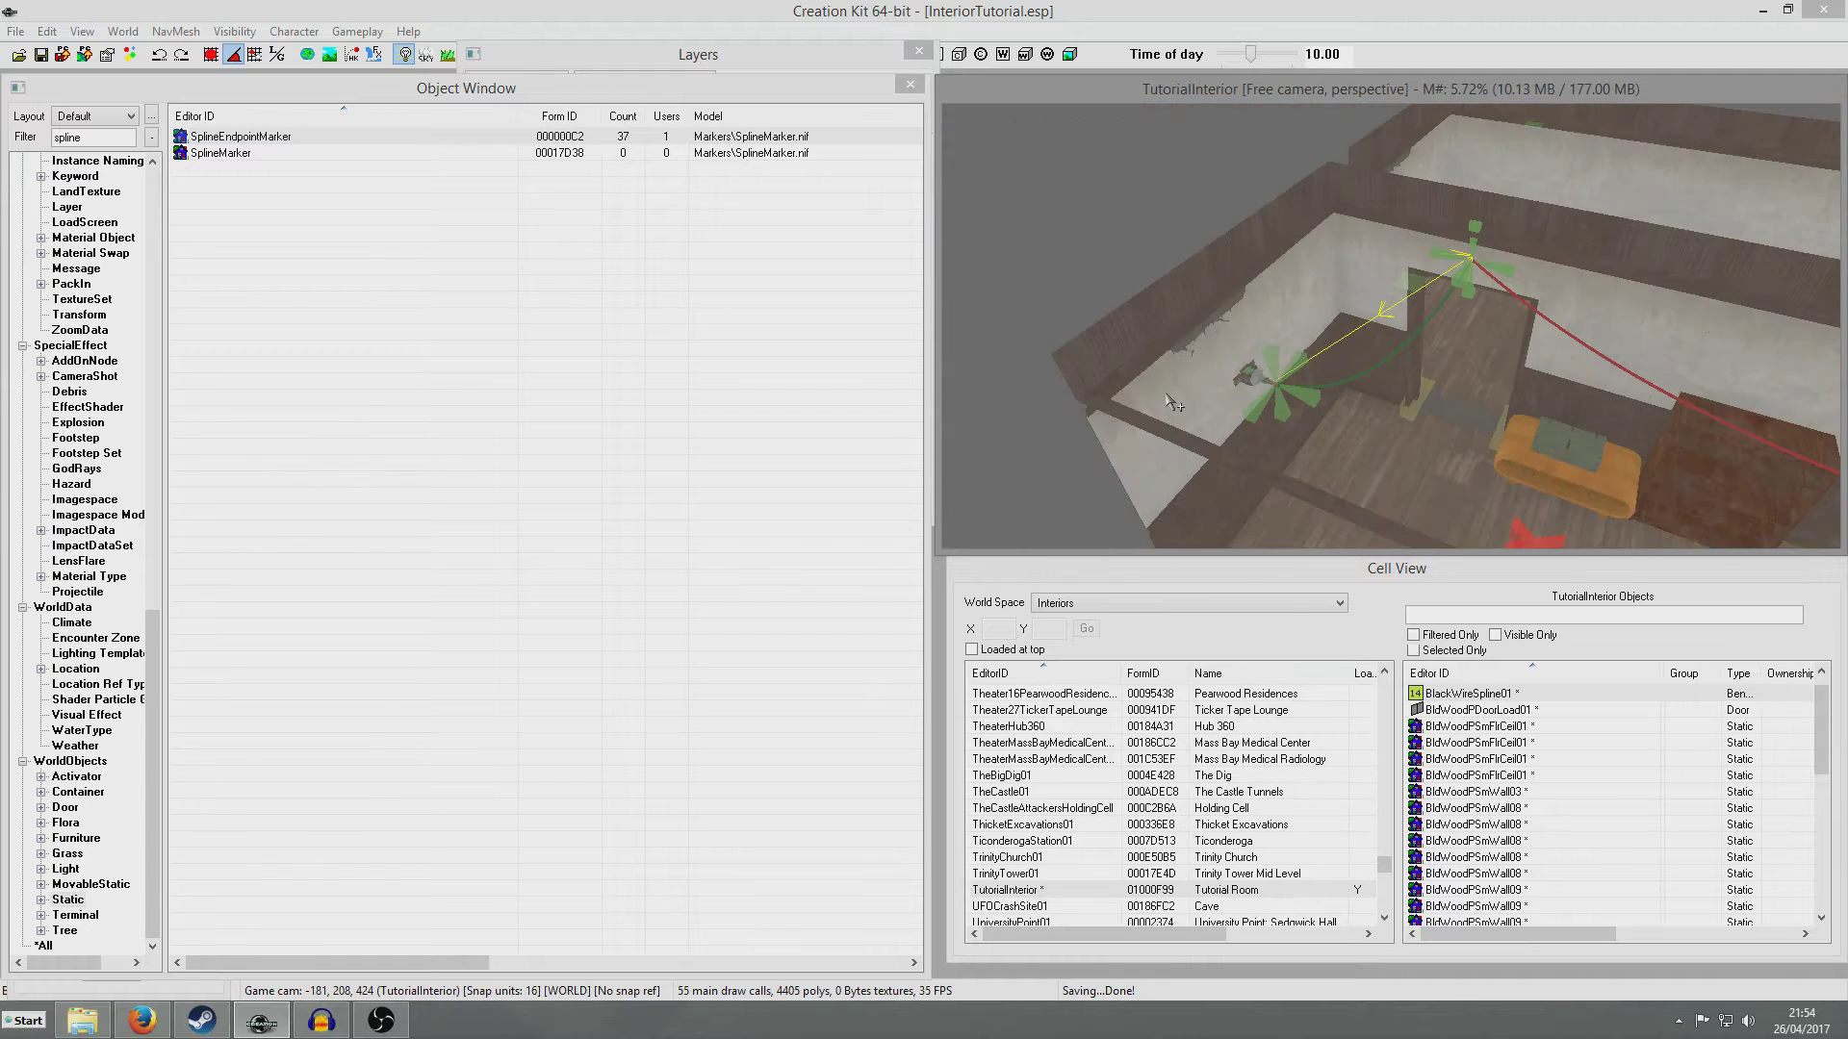
shift+middle_drag(1744, 386, 1625, 332)
scroll(1622, 328, up, 5)
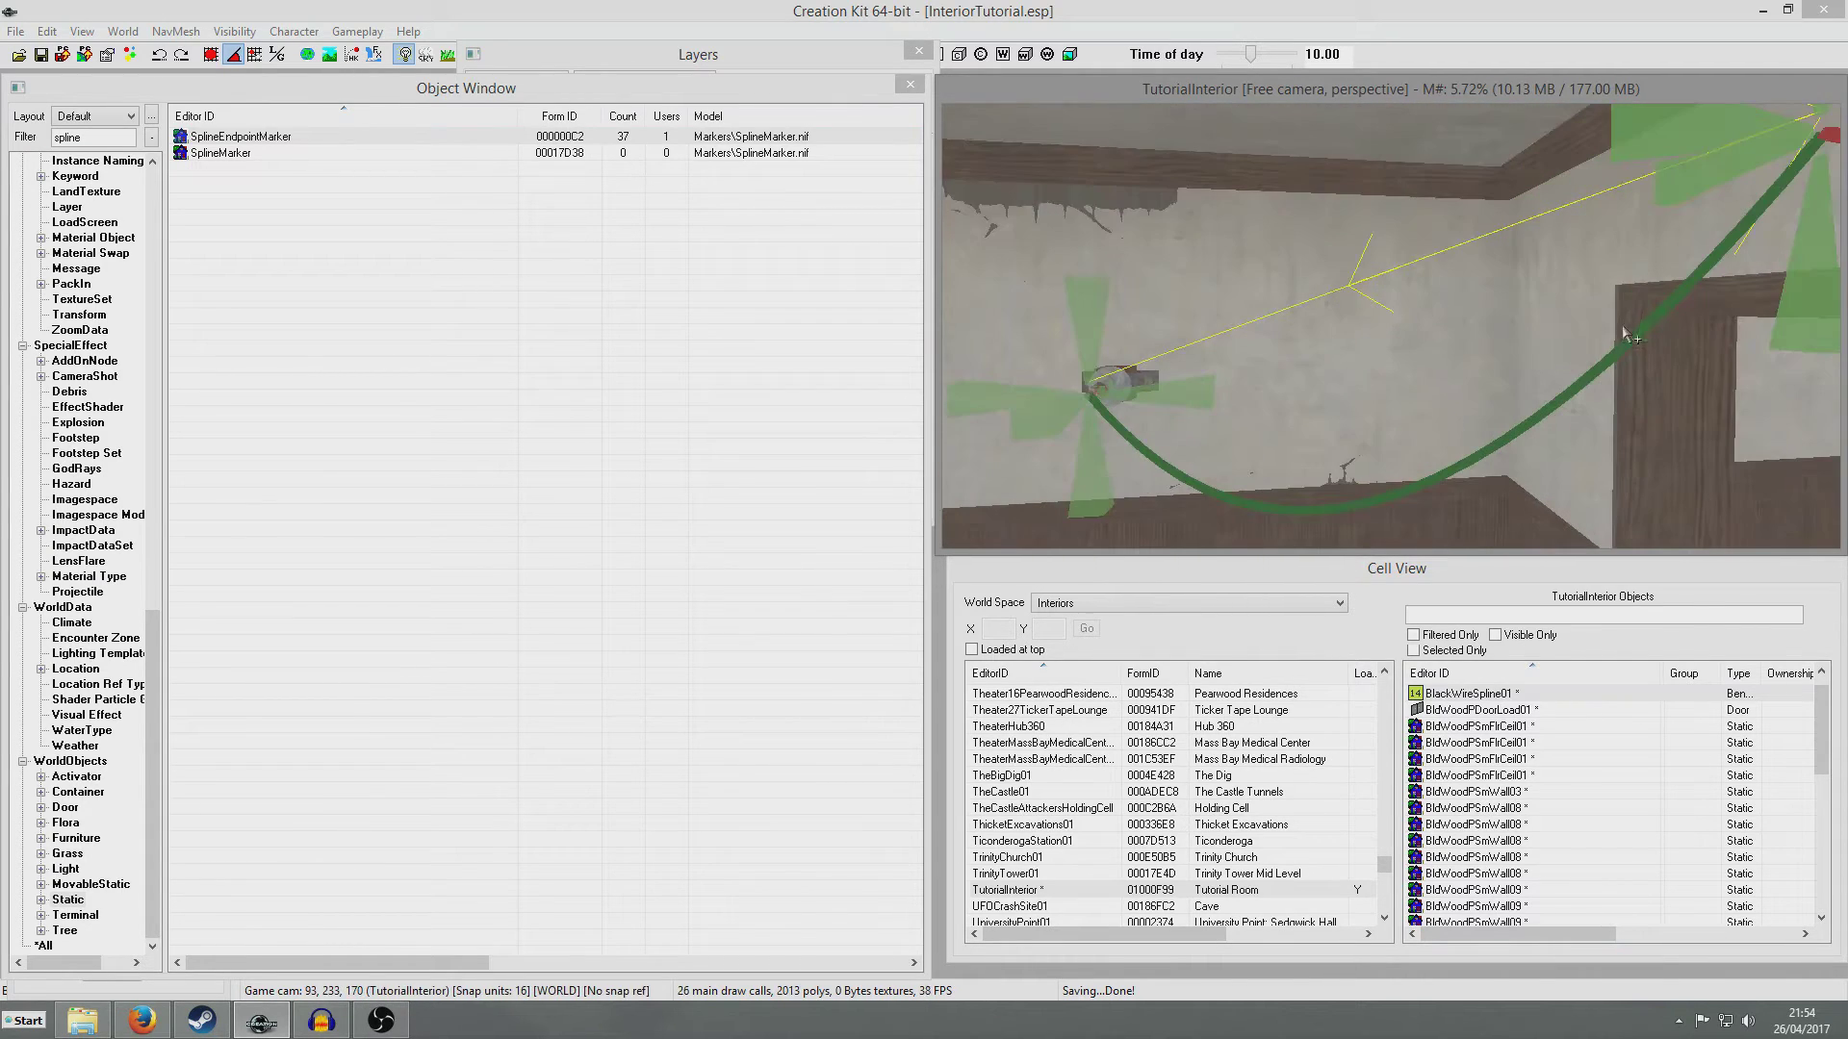
click(1465, 366)
scroll(1465, 366, down, 5)
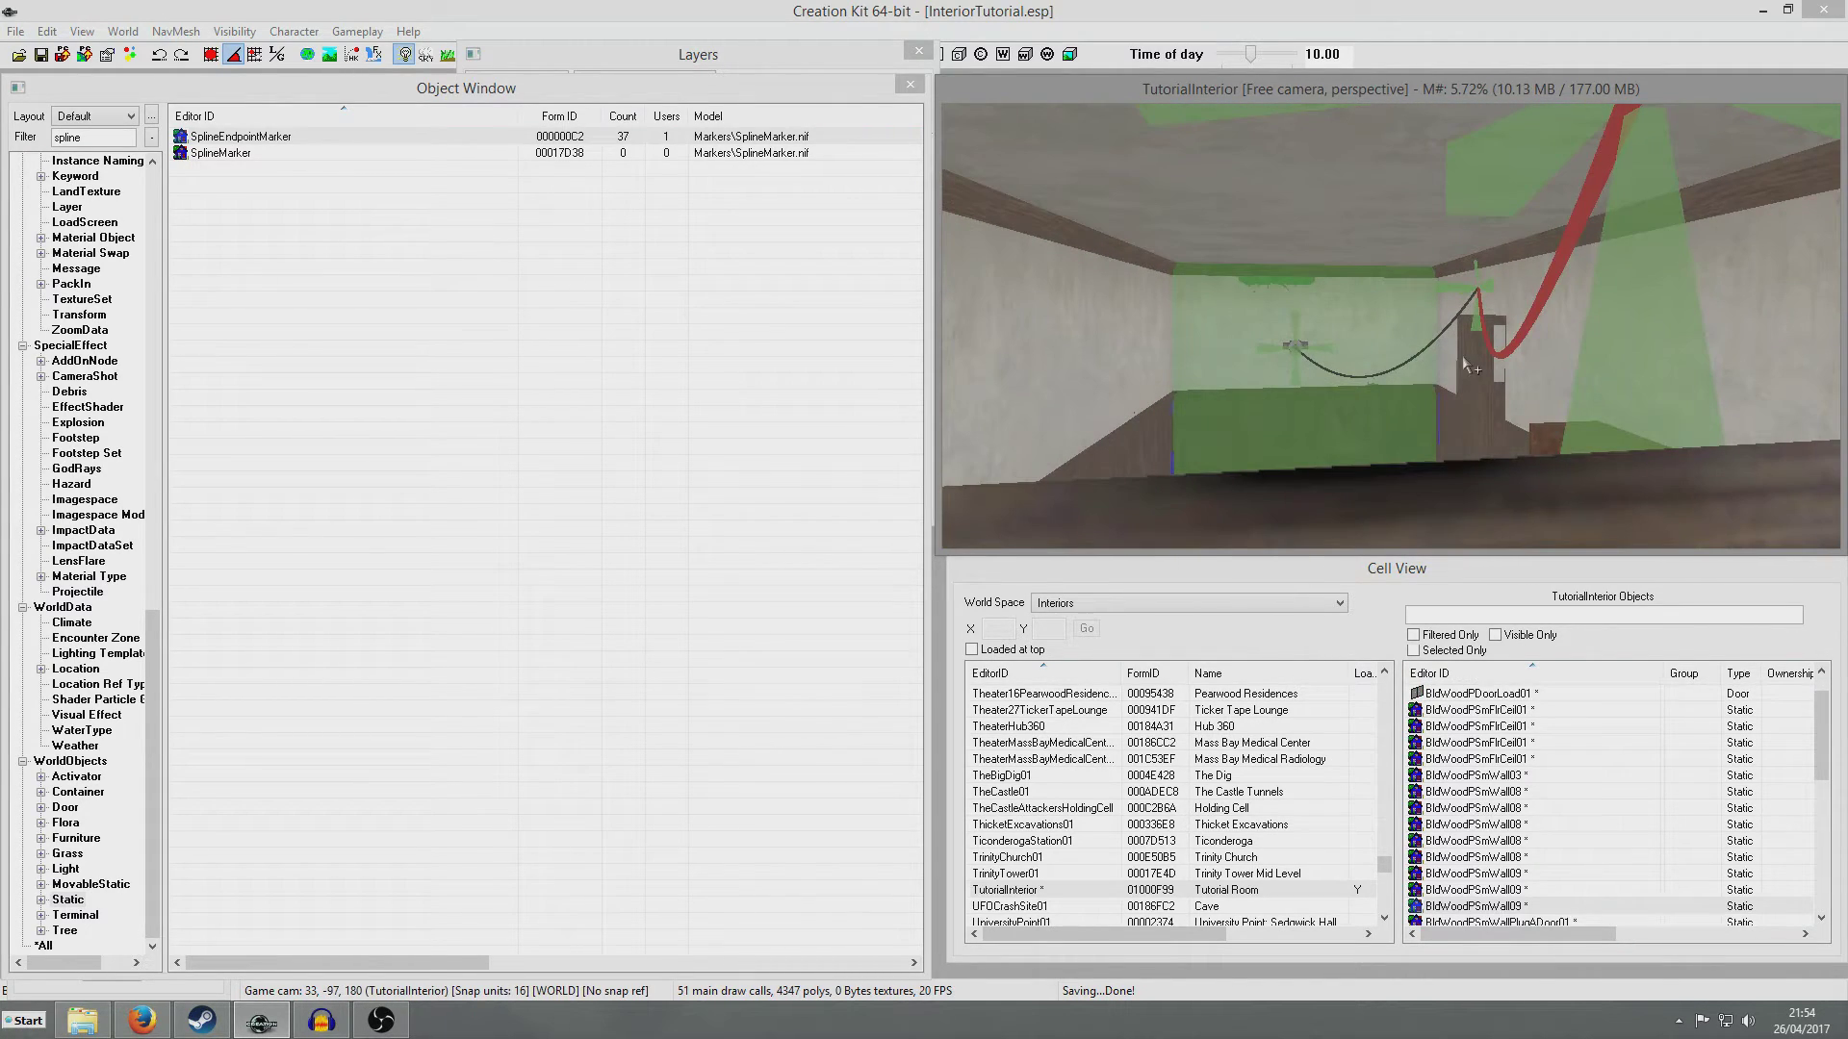
scroll(1464, 366, up, 2)
middle_drag(1305, 342, 1609, 409)
click(1216, 367)
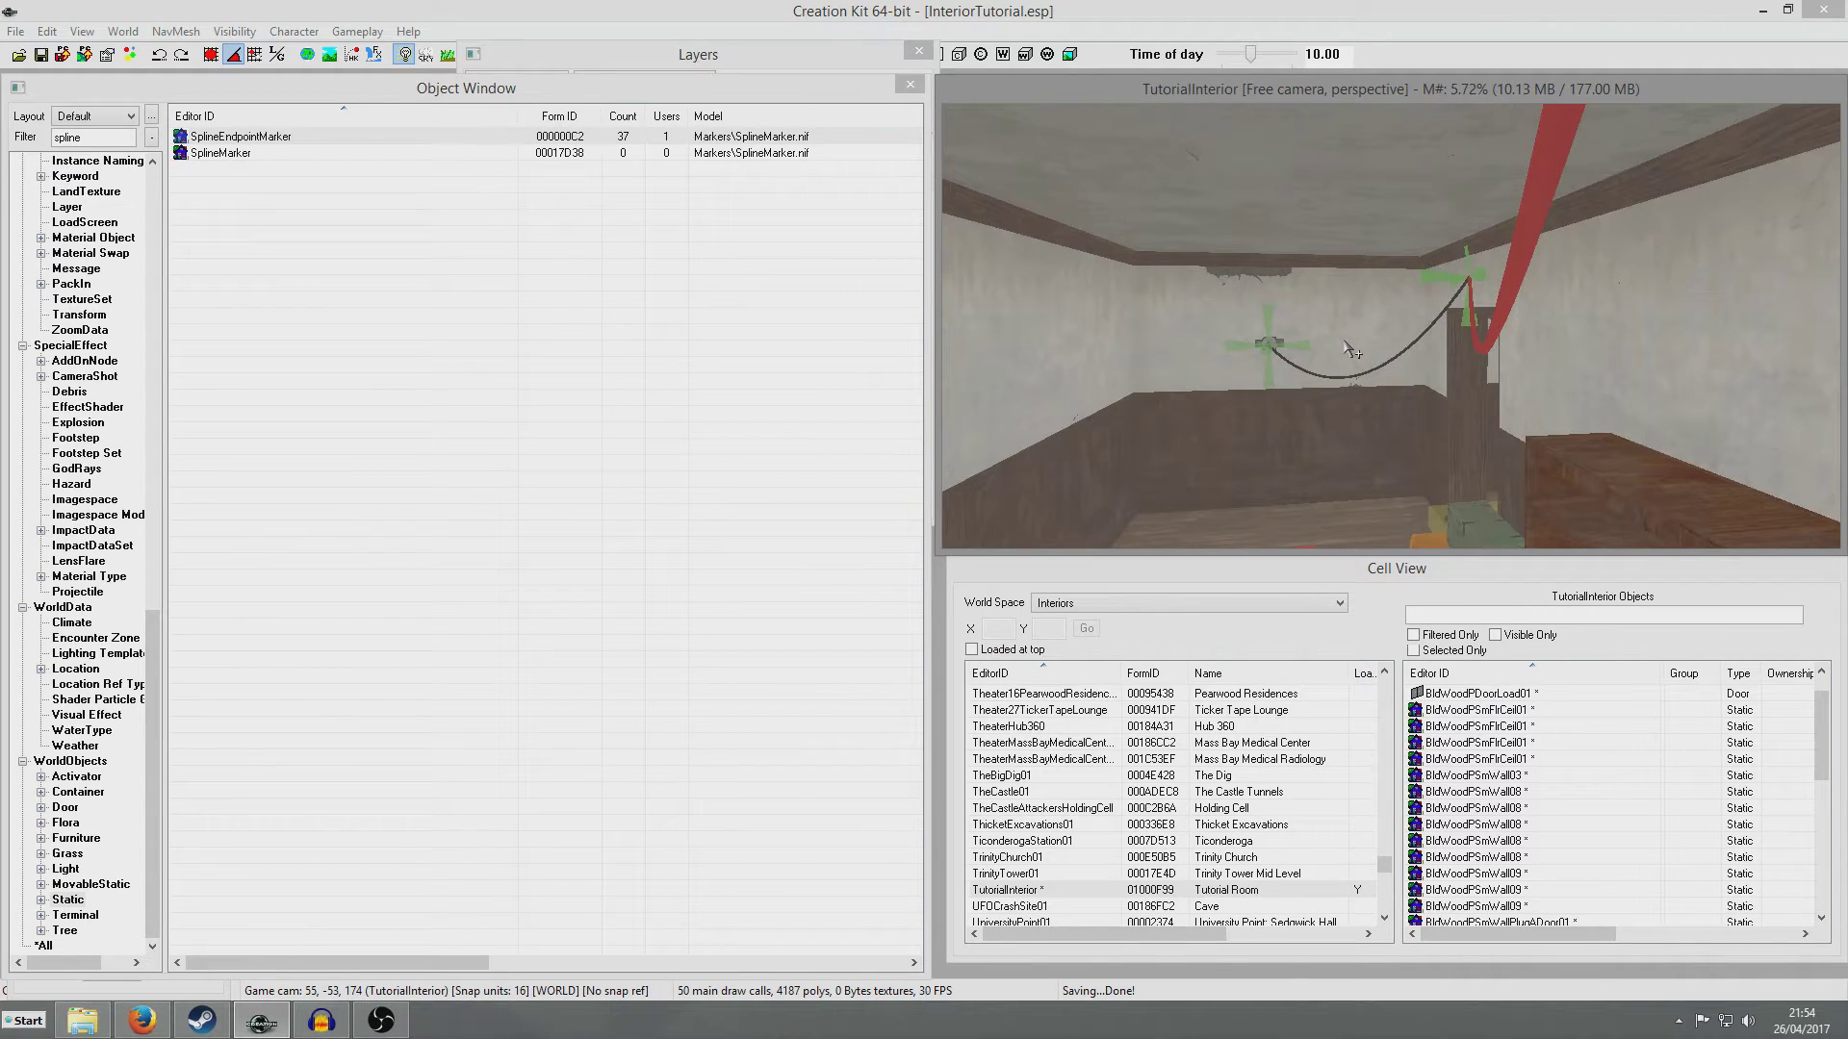
- Hide the markers and examine the black and red wires from the wall power connector to the second doorway
key(m)
scroll(1484, 422, down, 4)
scroll(1609, 365, up, 4)
scroll(1319, 307, up, 4)
scroll(1336, 317, down, 3)
scroll(1443, 354, up, 3)
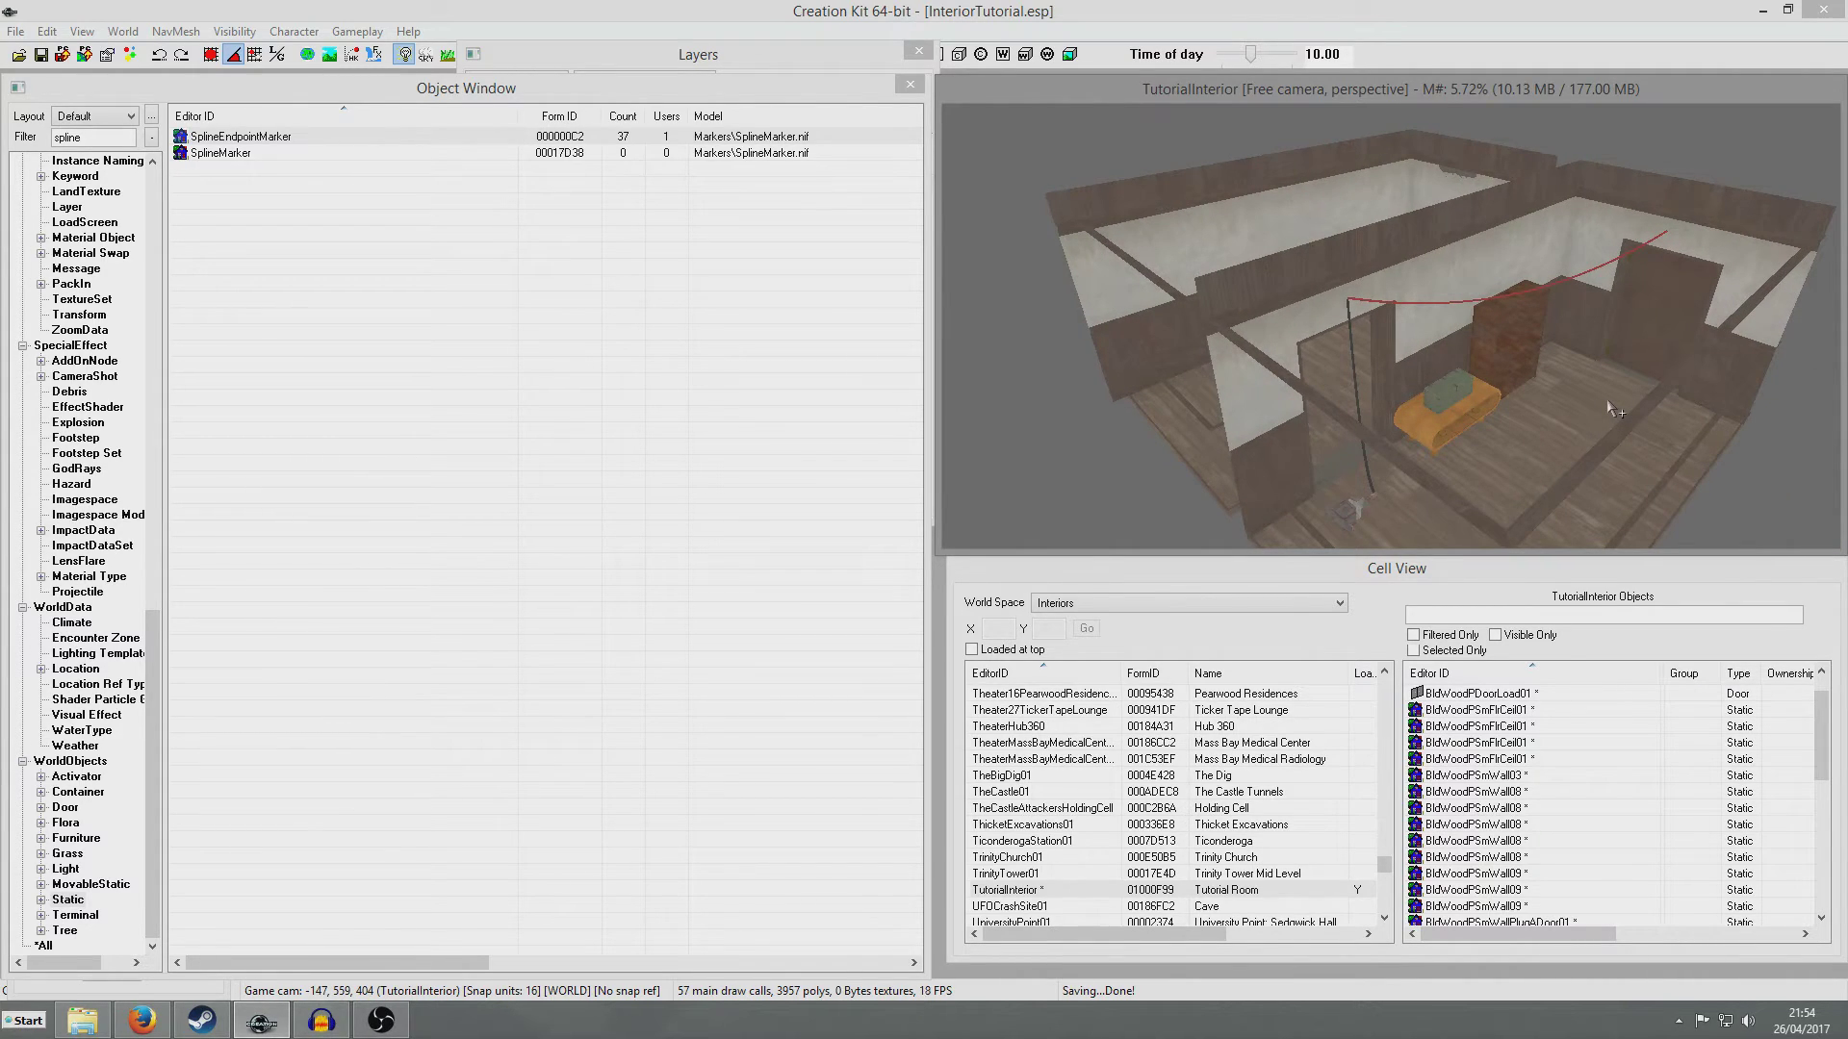
middle_drag(1613, 410, 1426, 359)
scroll(1427, 359, up, 10)
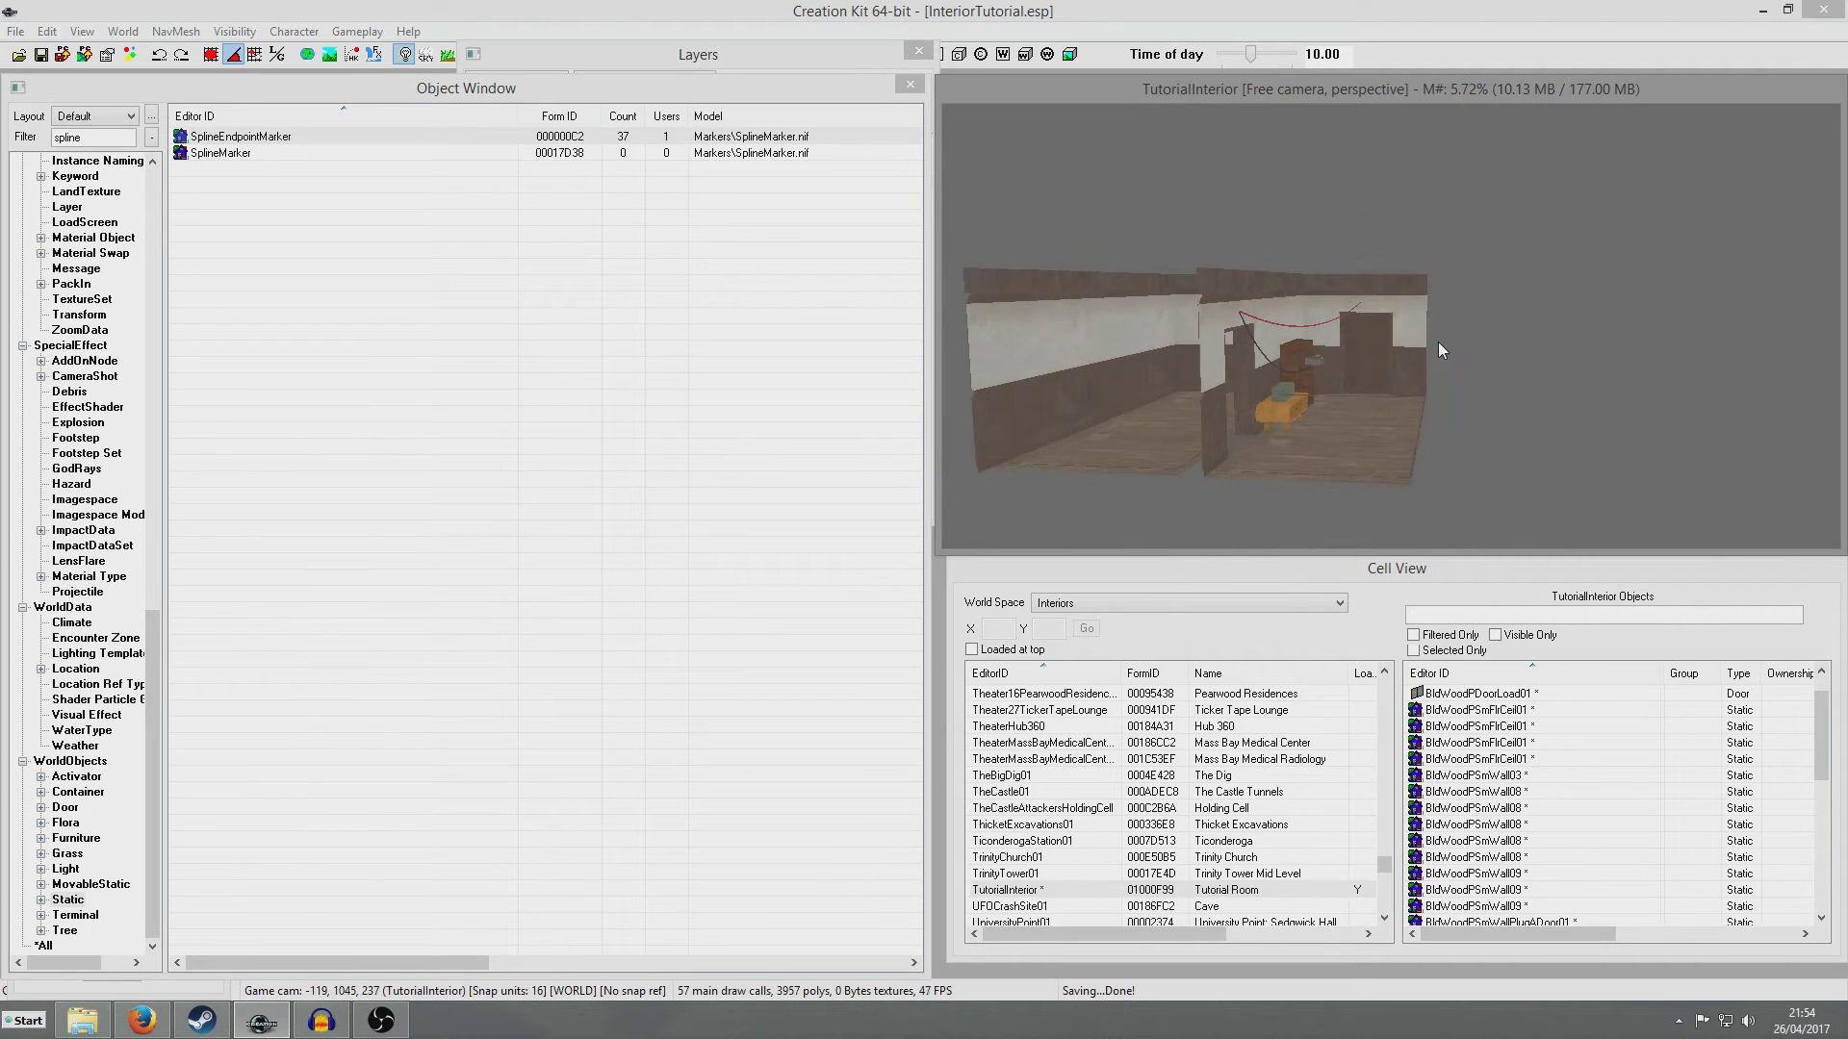
scroll(1391, 341, down, 5)
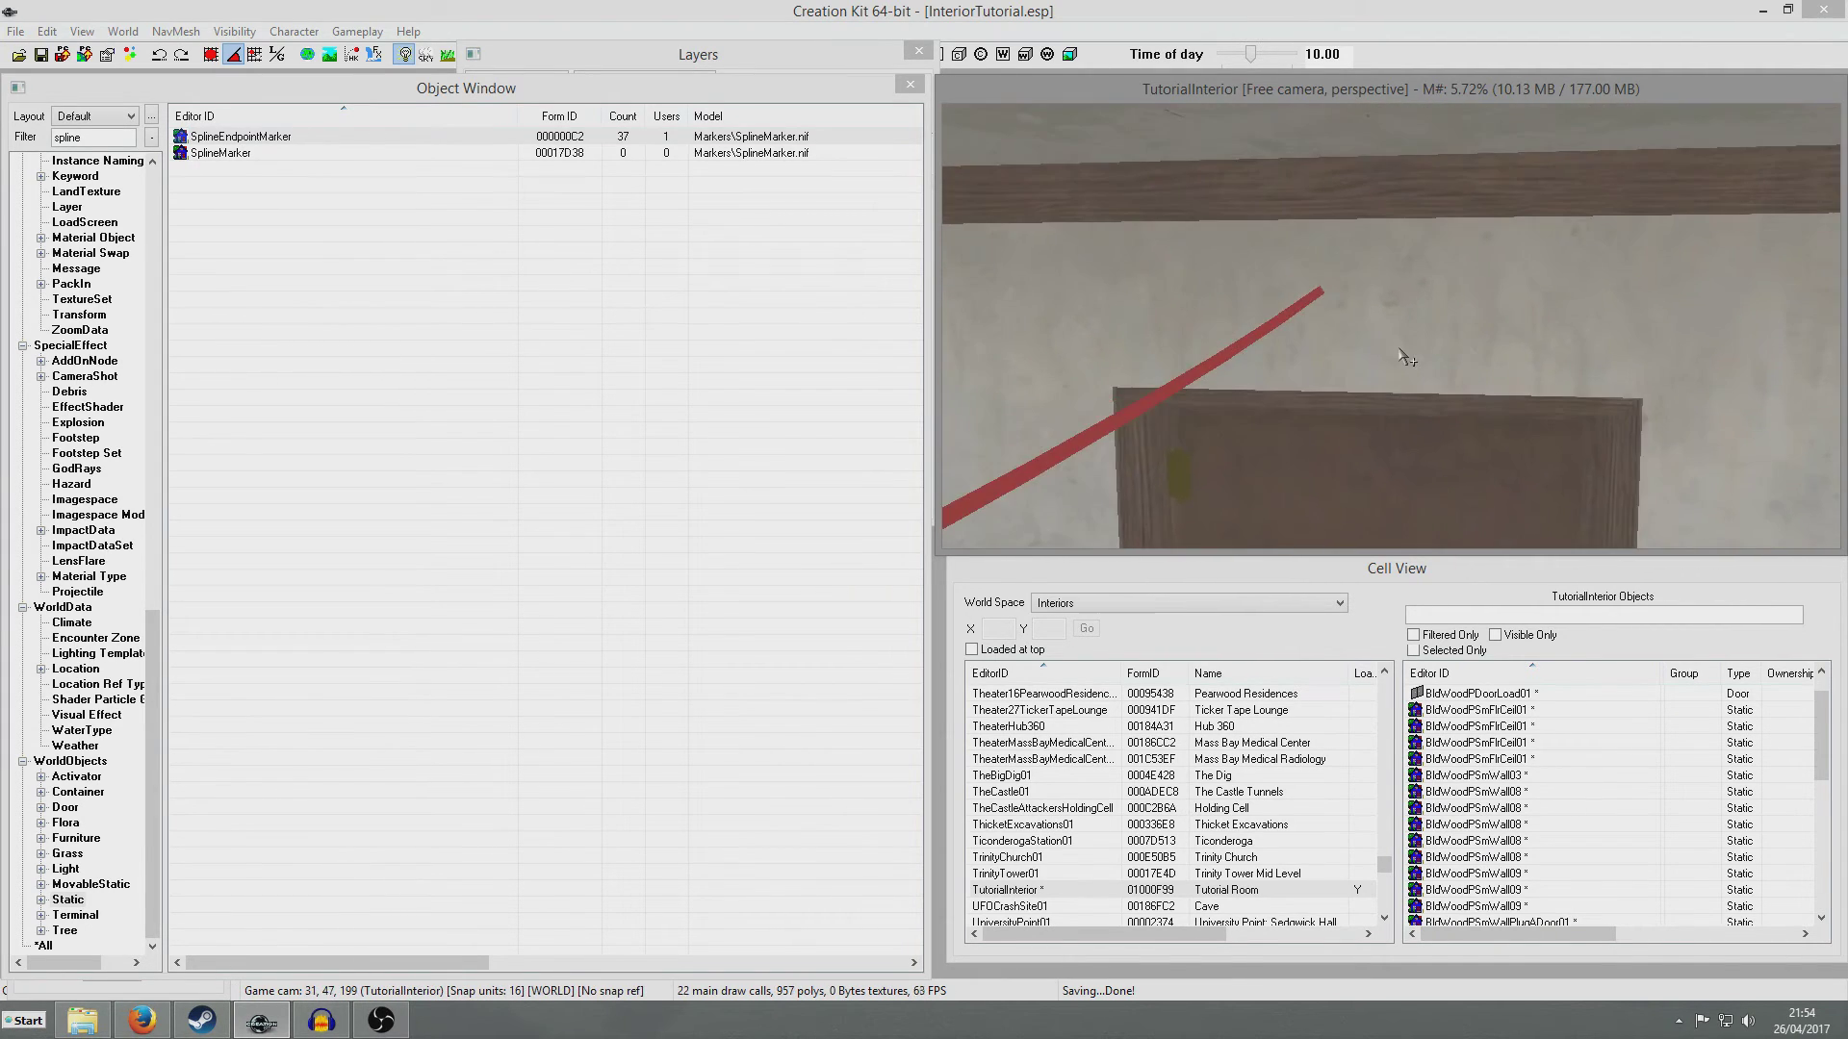
scroll(1516, 331, down, 10)
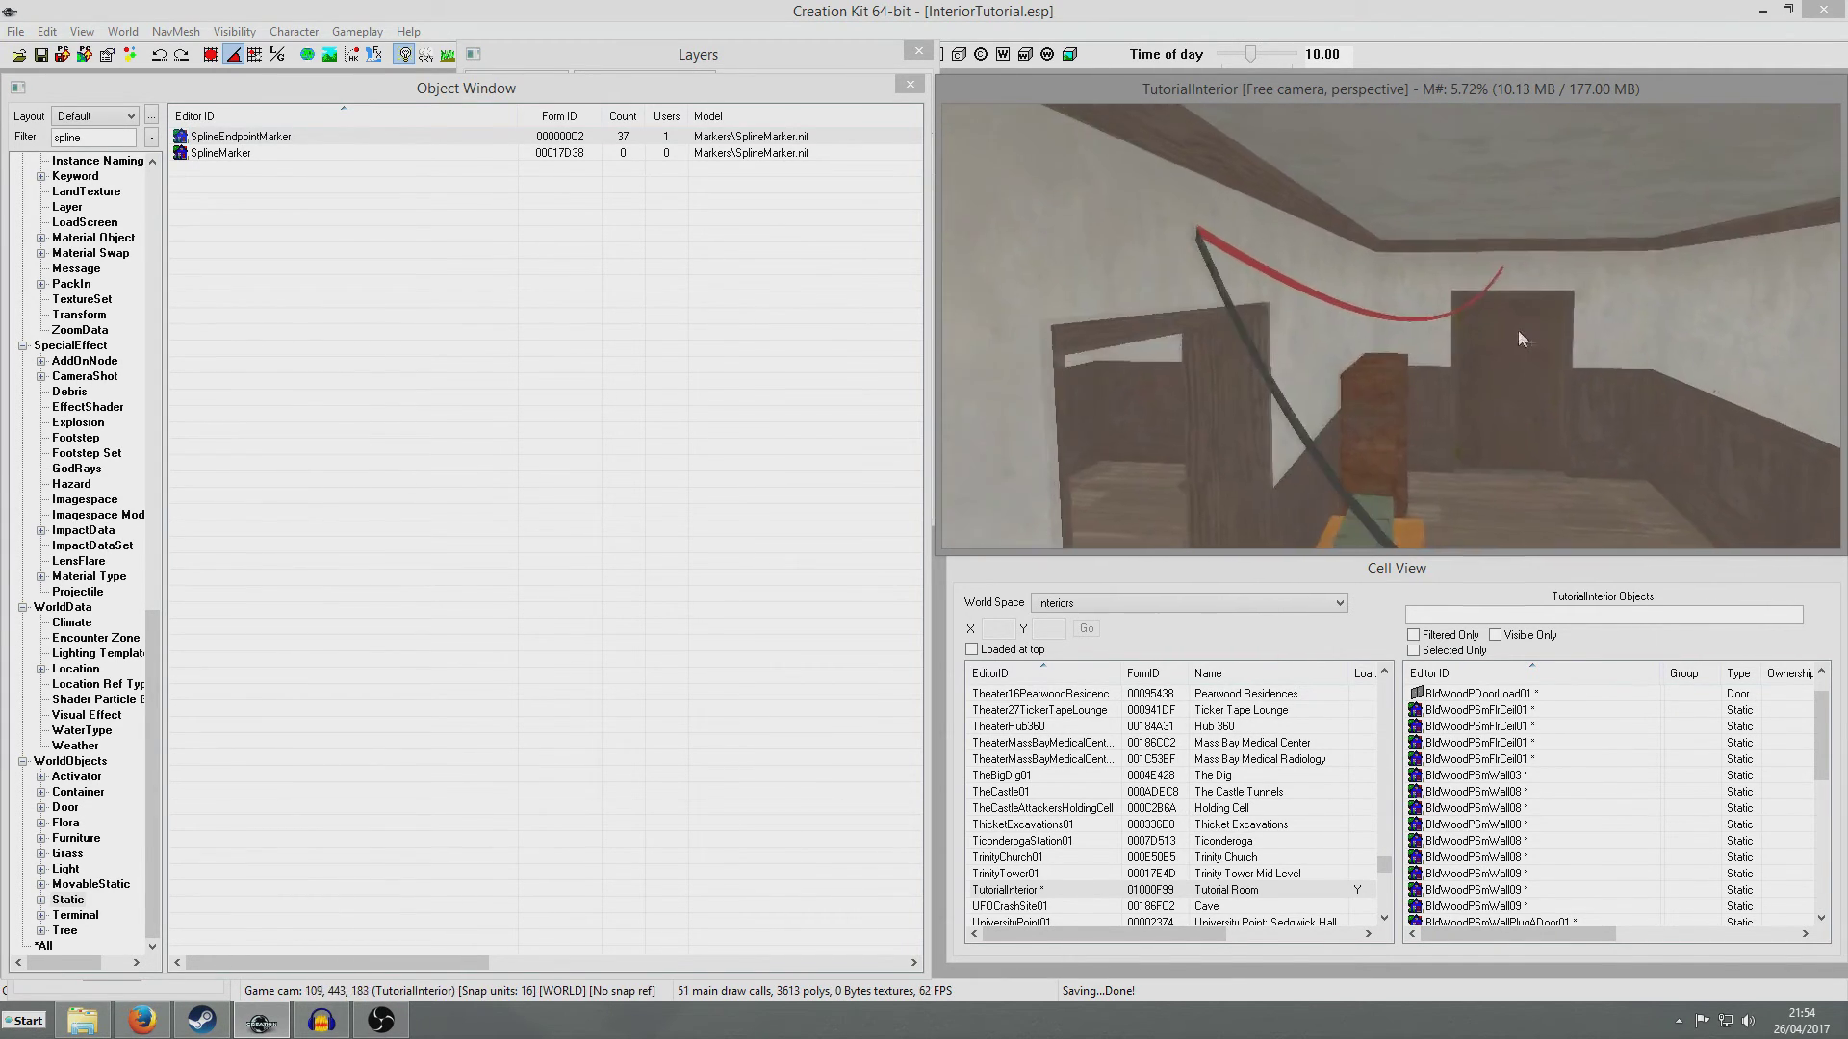
mouse_move(1399, 347)
shift+middle_down()
mouse_move(1549, 380)
mouse_move(1444, 322)
mouse_move(1386, 394)
mouse_move(1471, 404)
mouse_move(1467, 424)
mouse_move(1396, 378)
shift+middle_up()
scroll(1468, 426, up, 8)
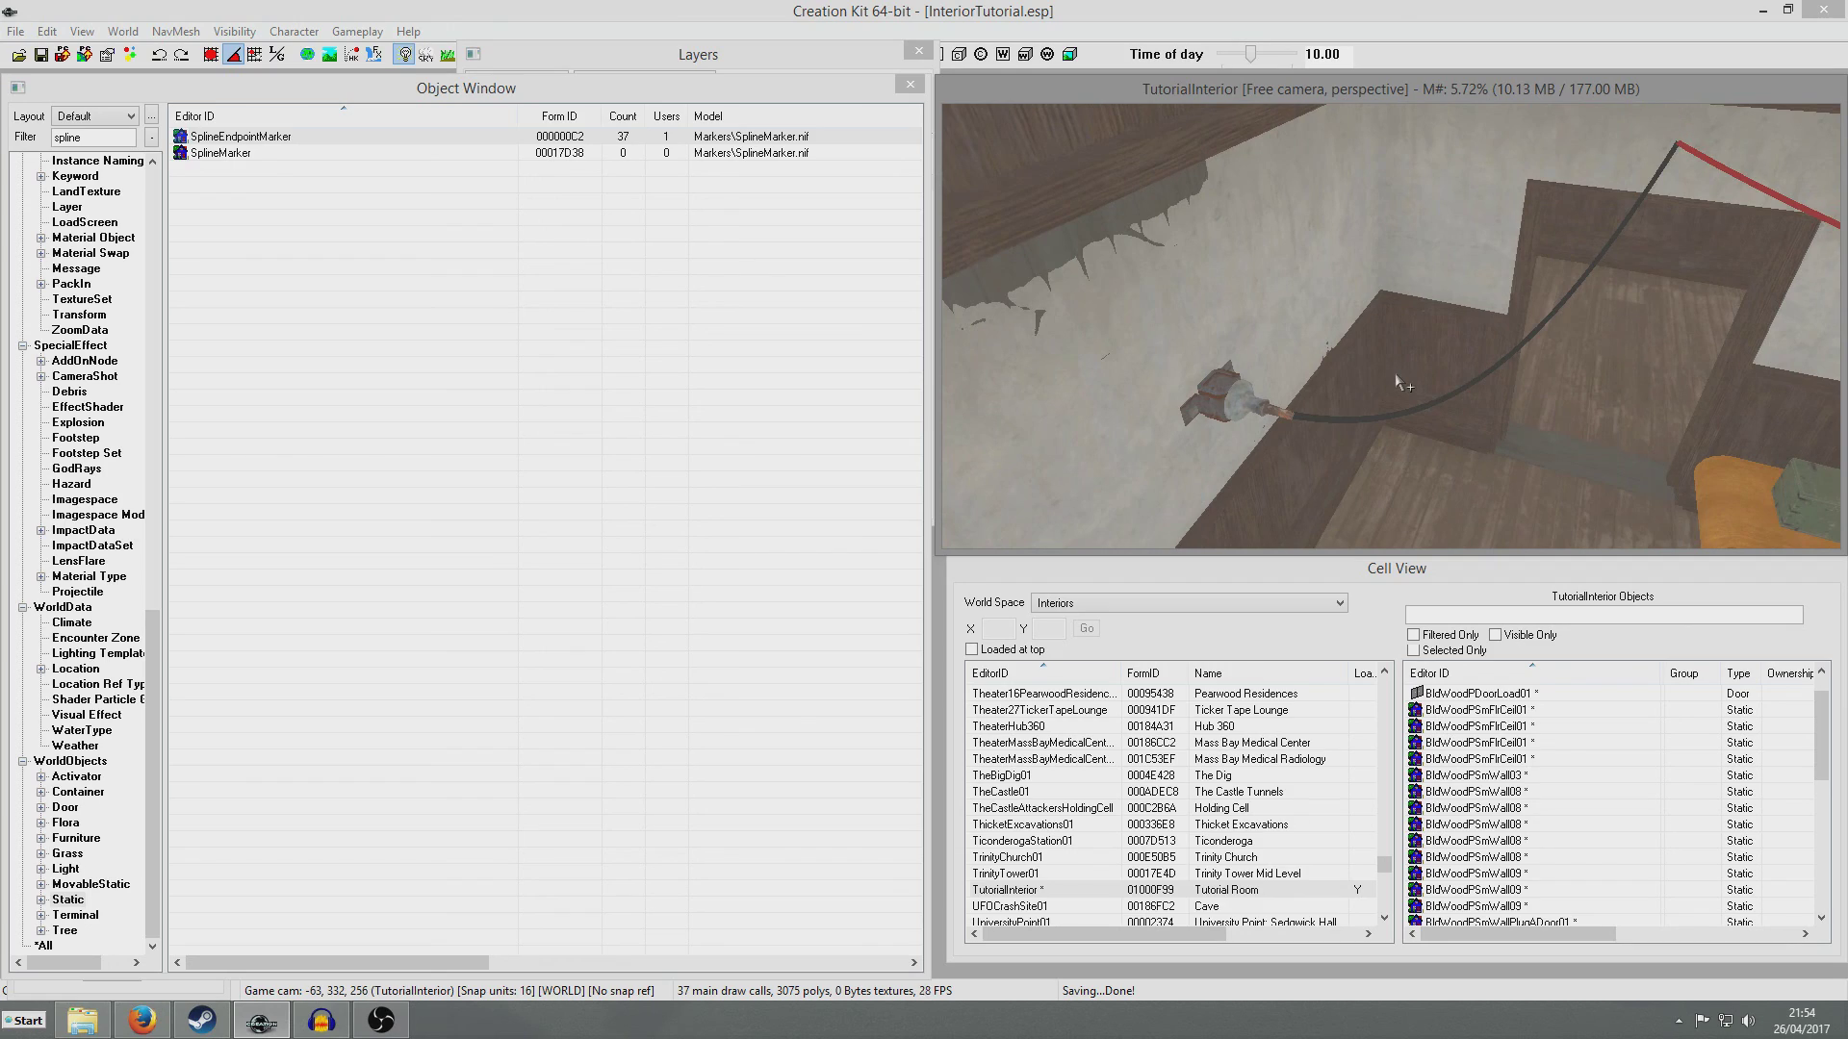